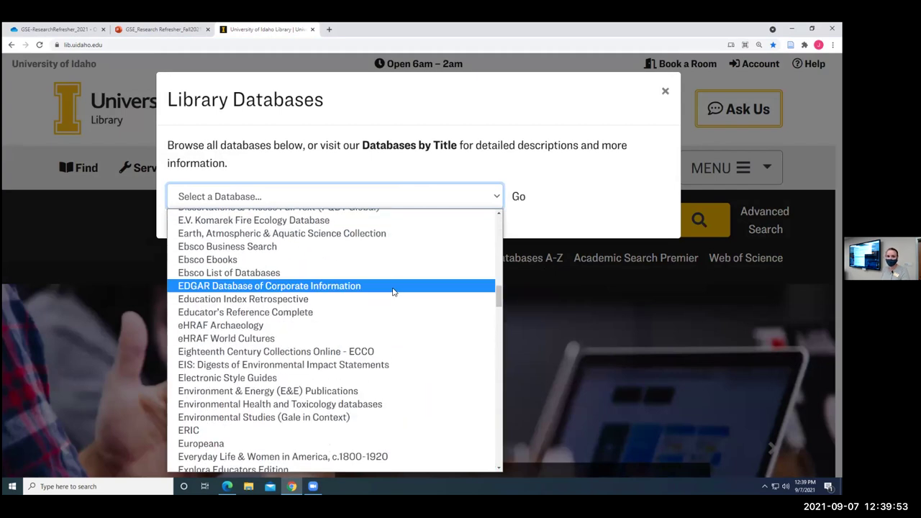
# Browse the library's database list around Dissertations & Theses Full Text (PQDT Global), and close it without choosing one.
pyautogui.scroll(3, 394, 292)
pyautogui.scroll(-3, 395, 291)
pyautogui.scroll(2, 392, 290)
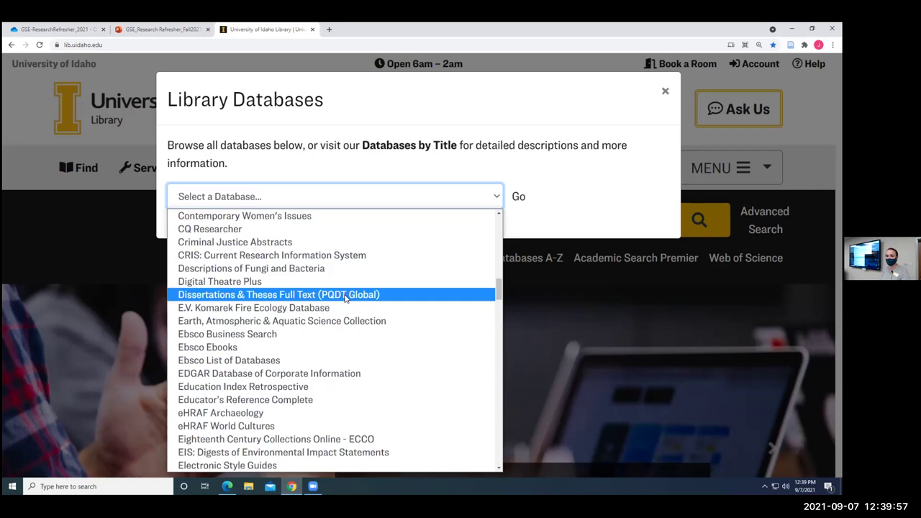
pyautogui.click(640, 83)
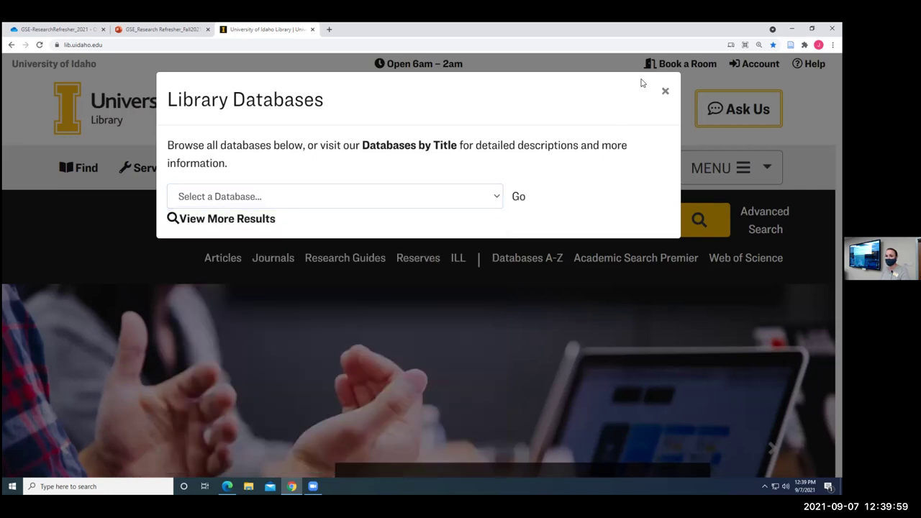
pyautogui.click(665, 91)
# Search the library catalog for PQDT.
pyautogui.click(440, 223)
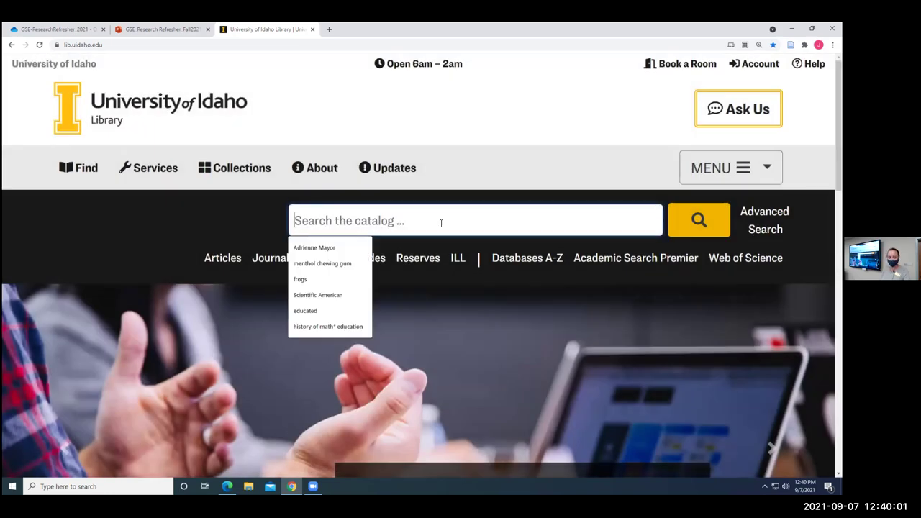
pyautogui.write('PQDT')
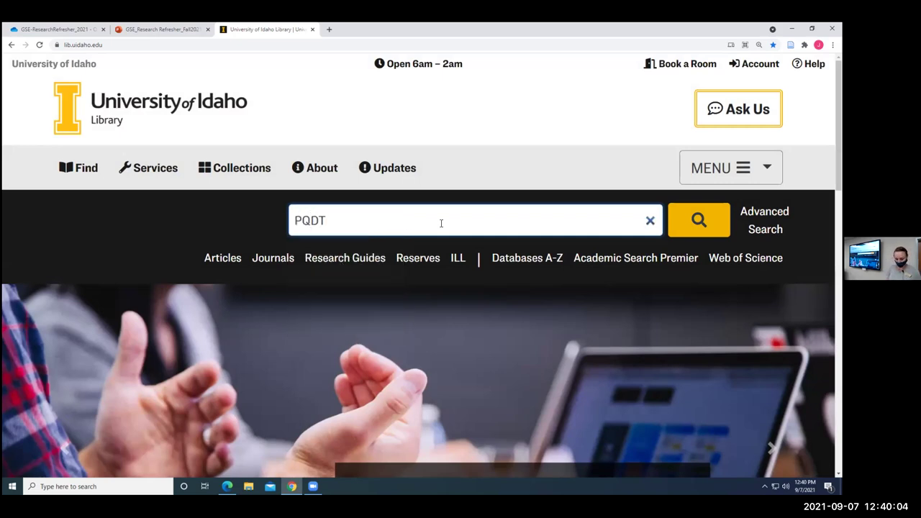
pyautogui.press('Return')
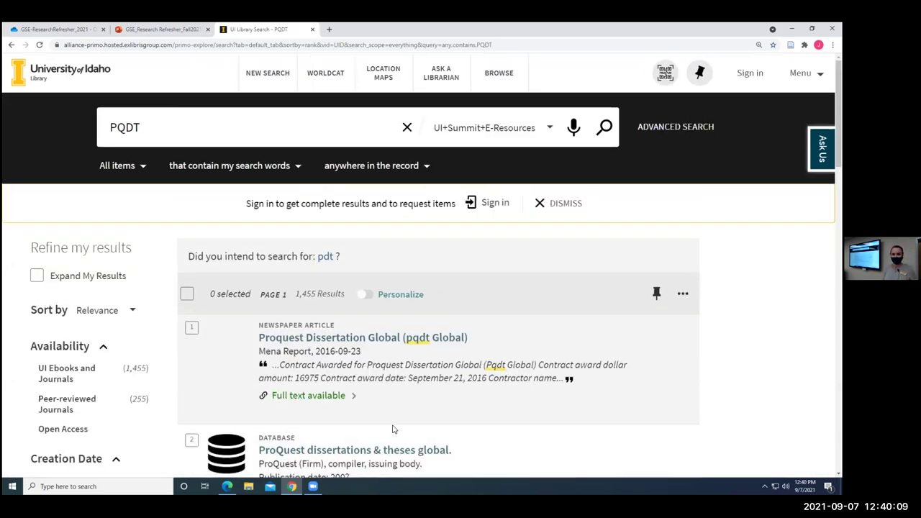
# Open the catalog record for the ProQuest dissertations & theses global database and follow its access link to ProQuest Dissertations & Theses Global.
pyautogui.scroll(-2, 258, 399)
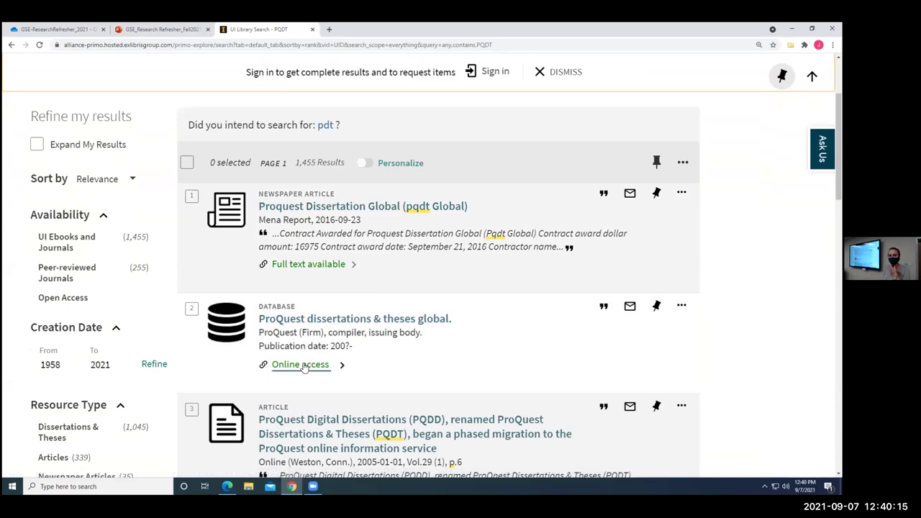
pyautogui.click(315, 325)
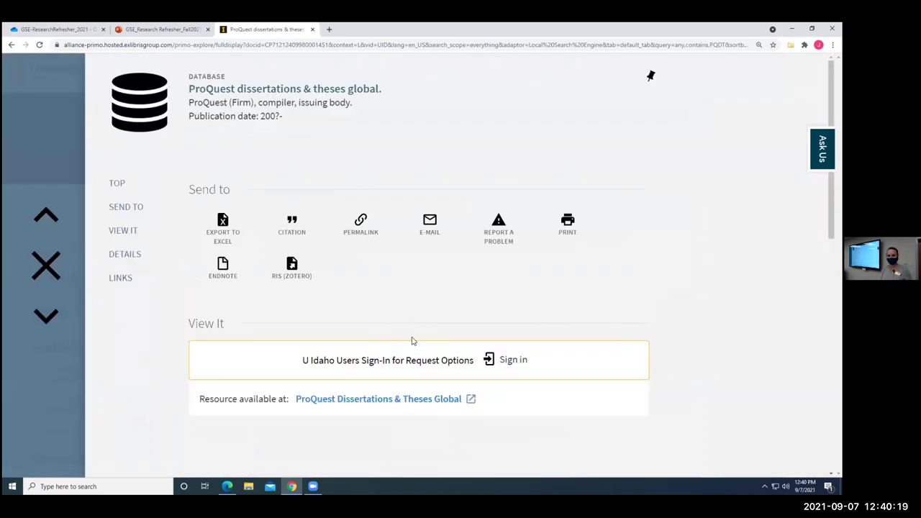
pyautogui.click(400, 397)
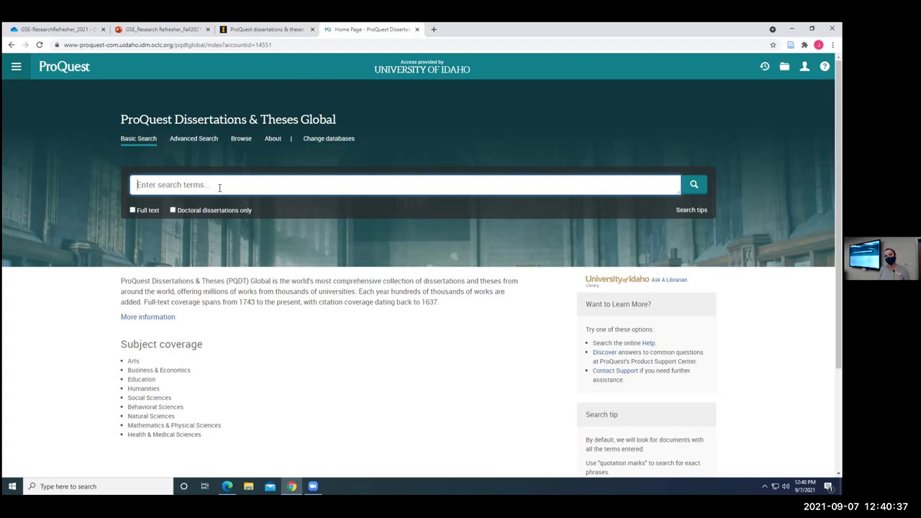
# Open the advanced search, enter the advisor's full name as the first term, and restrict that term to Advisor — ADV.
pyautogui.click(193, 139)
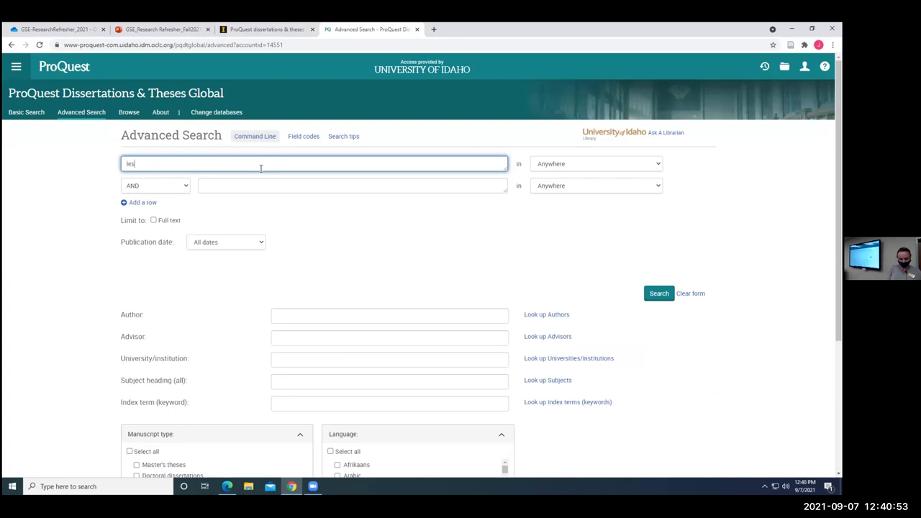
pyautogui.write('lie baker')
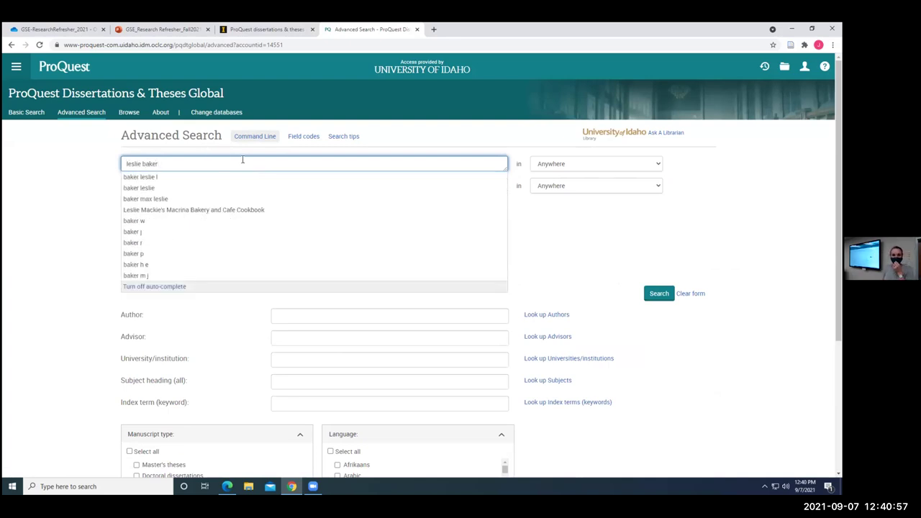
pyautogui.click(543, 229)
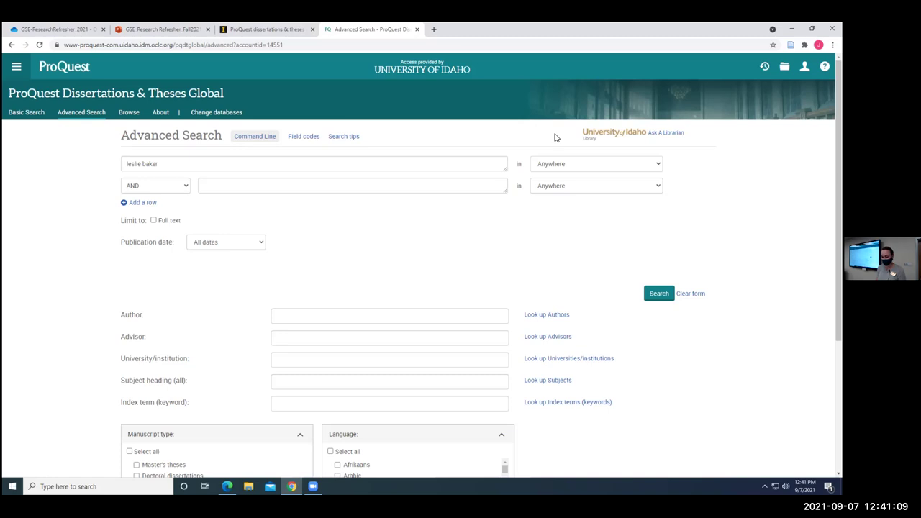
pyautogui.click(587, 161)
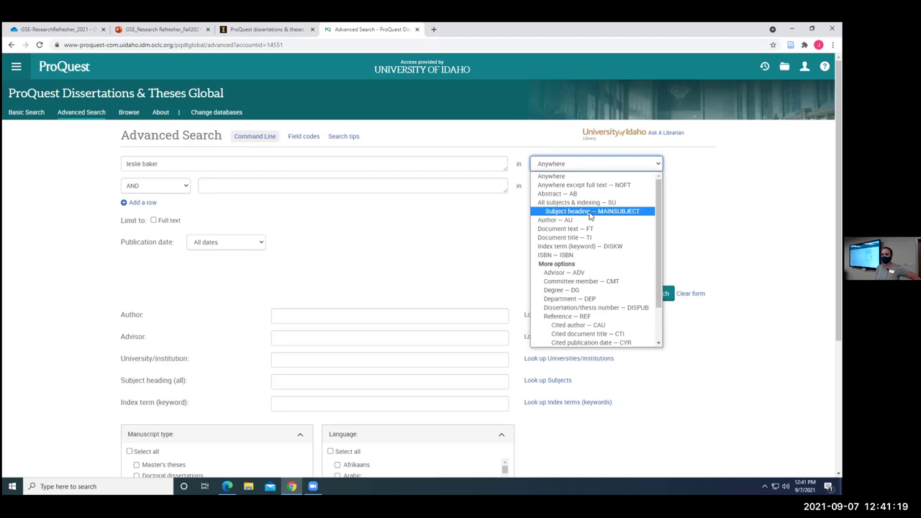
pyautogui.click(577, 274)
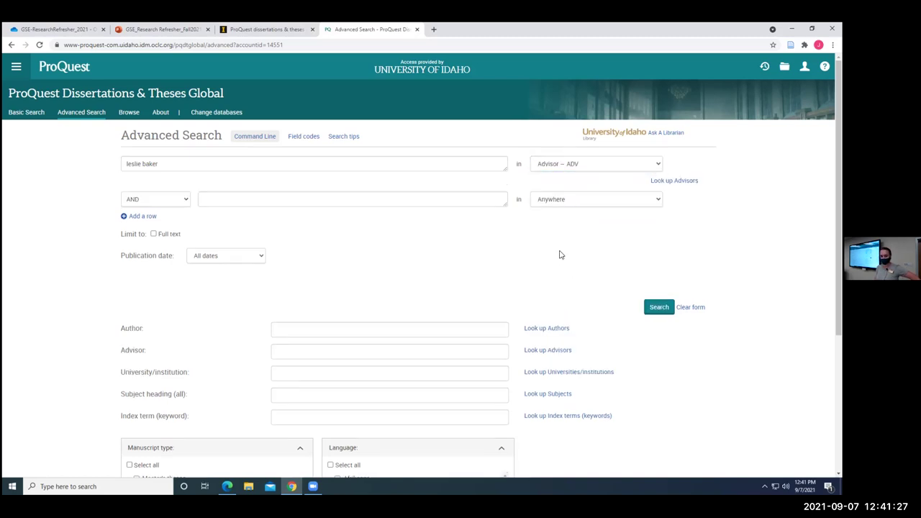
pyautogui.click(659, 307)
pyautogui.click(338, 352)
pyautogui.click(504, 165)
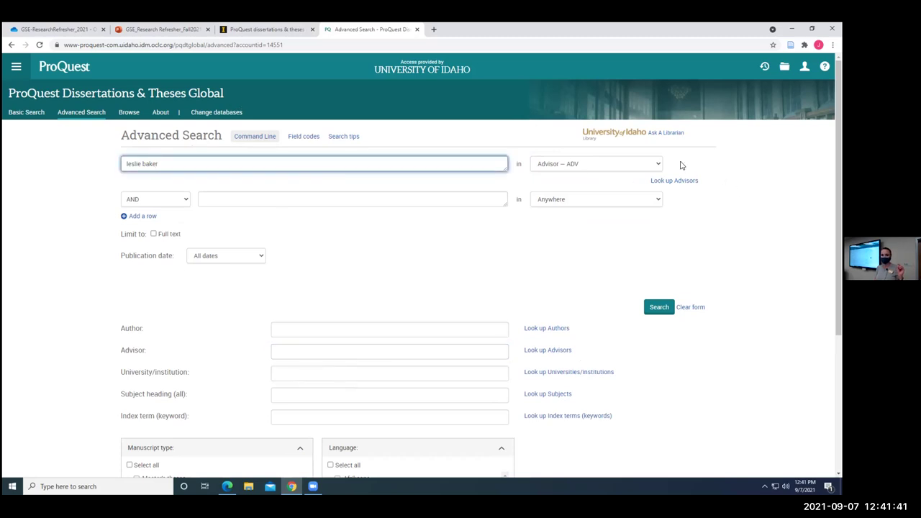
# Look up institutions containing "idaho", add University of Idaho as the university filter, and run the search.
pyautogui.click(289, 372)
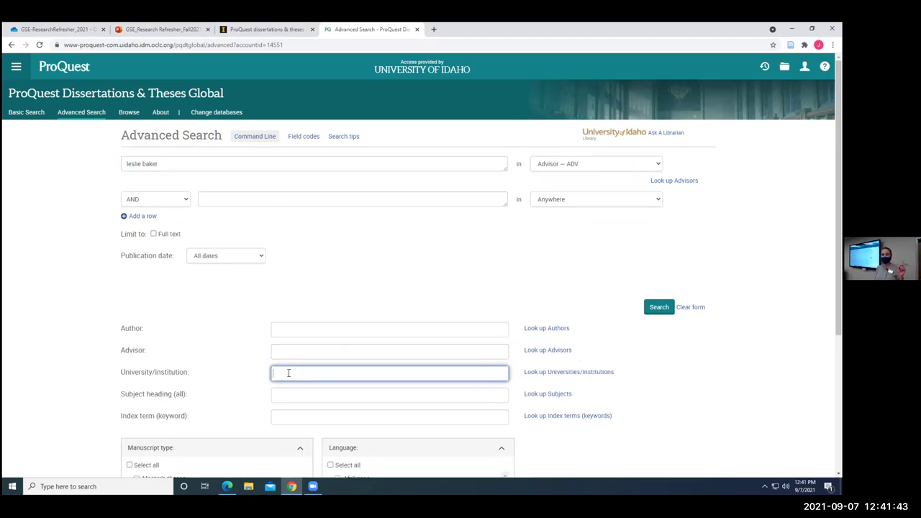
pyautogui.click(568, 372)
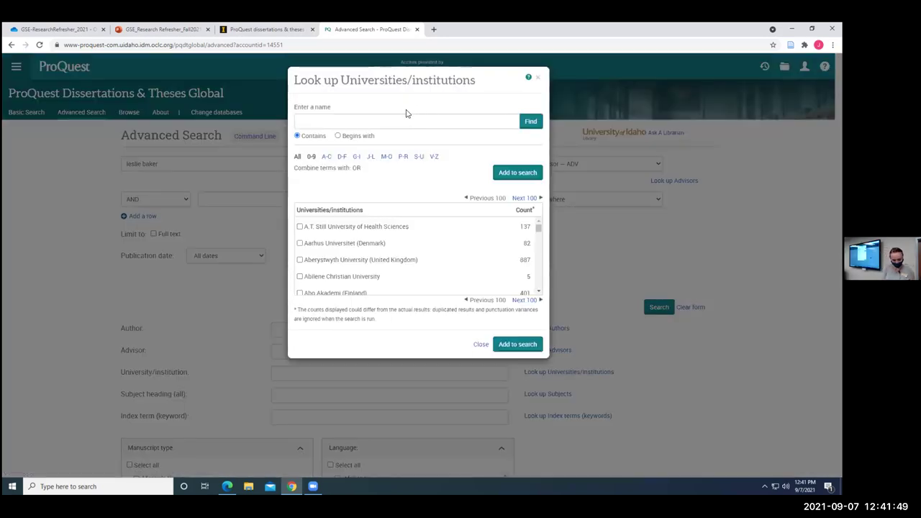
pyautogui.click(349, 120)
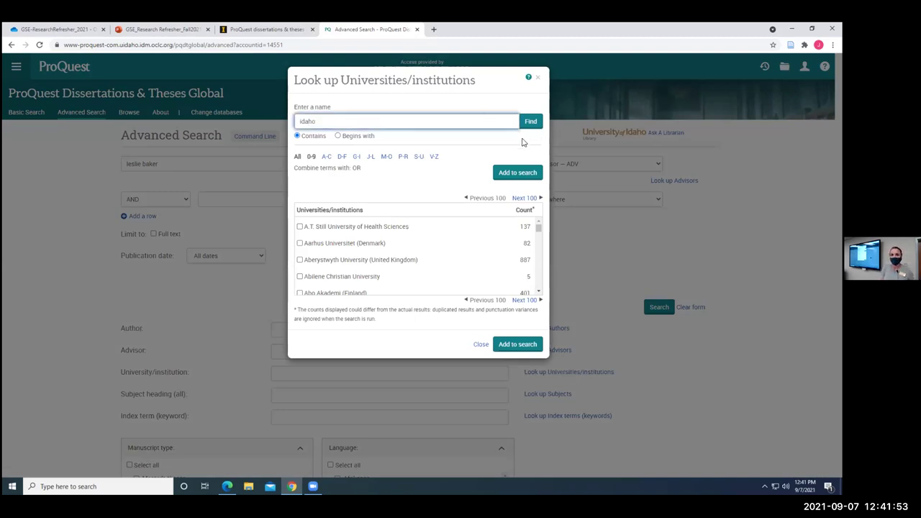
pyautogui.click(531, 122)
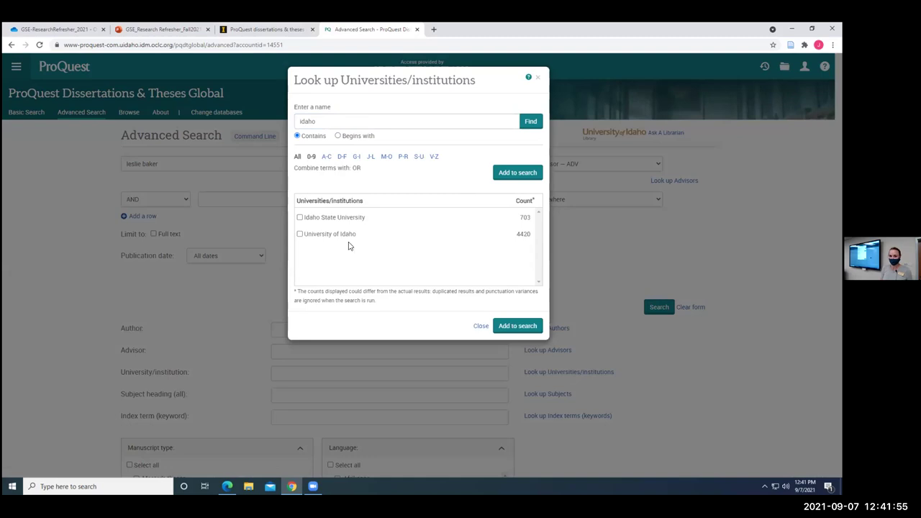
pyautogui.click(299, 235)
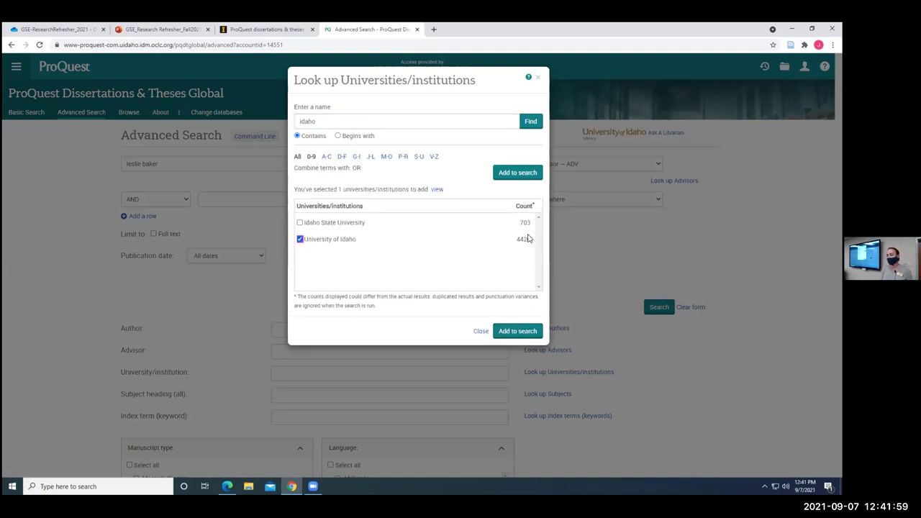
pyautogui.click(529, 330)
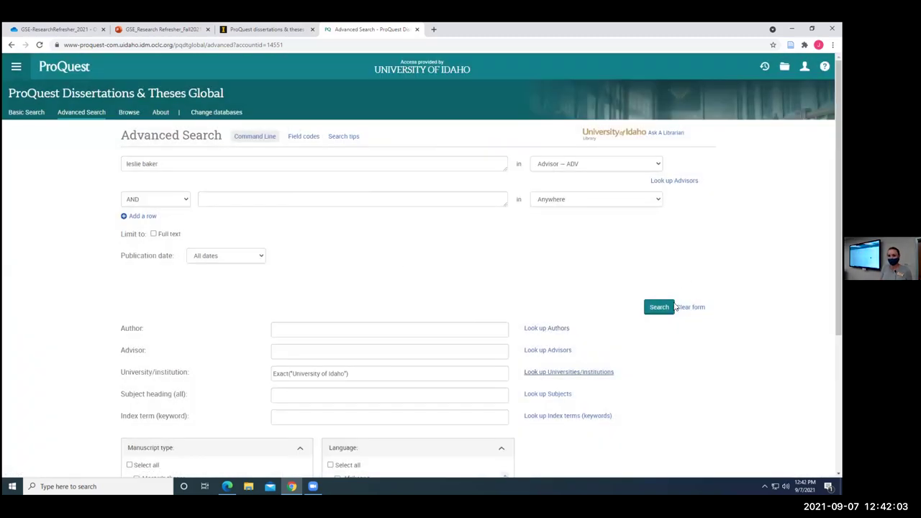
pyautogui.click(667, 309)
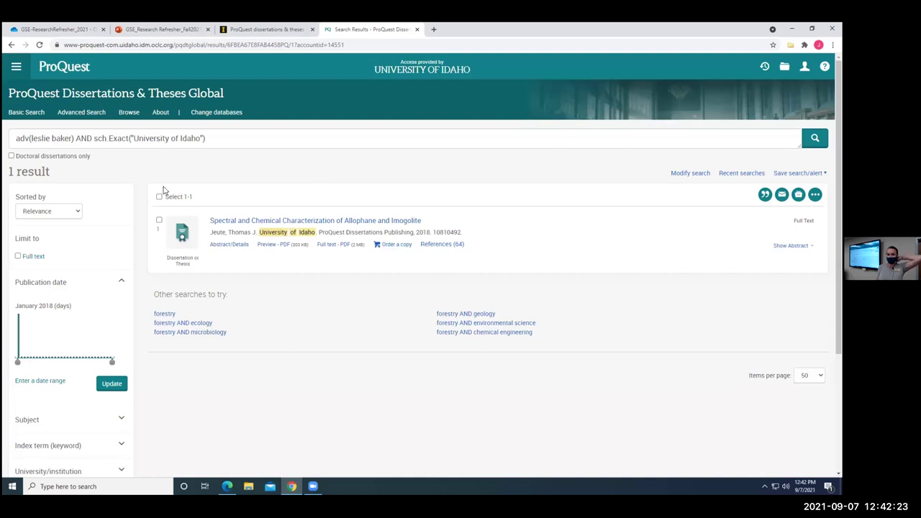
# Return to the advanced search, change the name's field to Committee member — CMT, rerun the search, and review the listed dissertations.
pyautogui.click(81, 115)
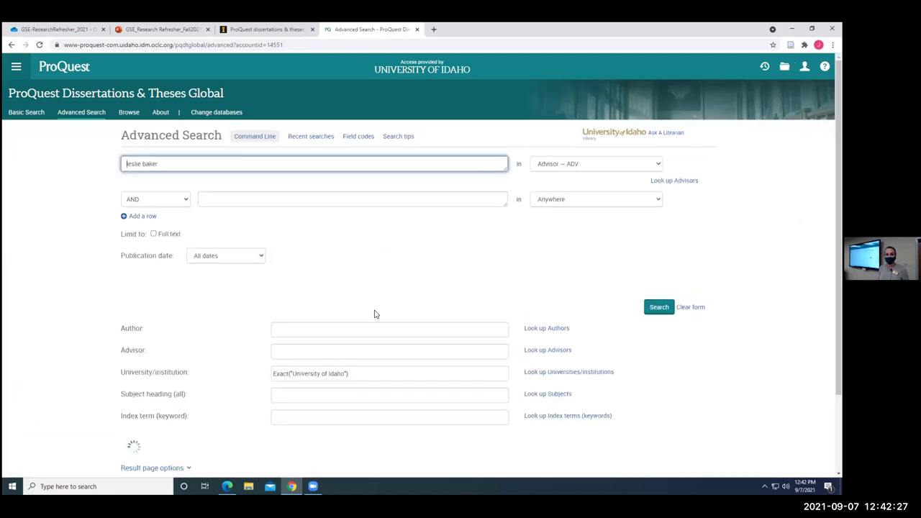
pyautogui.click(601, 163)
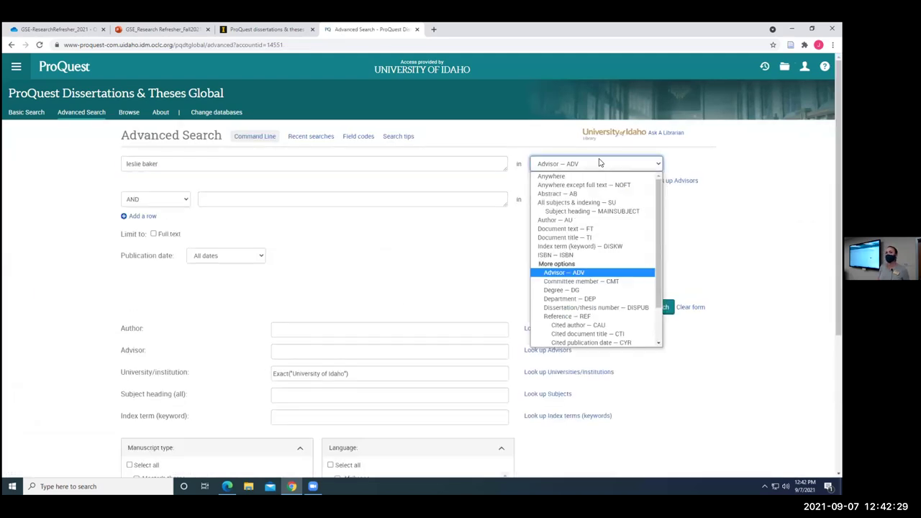
pyautogui.click(580, 282)
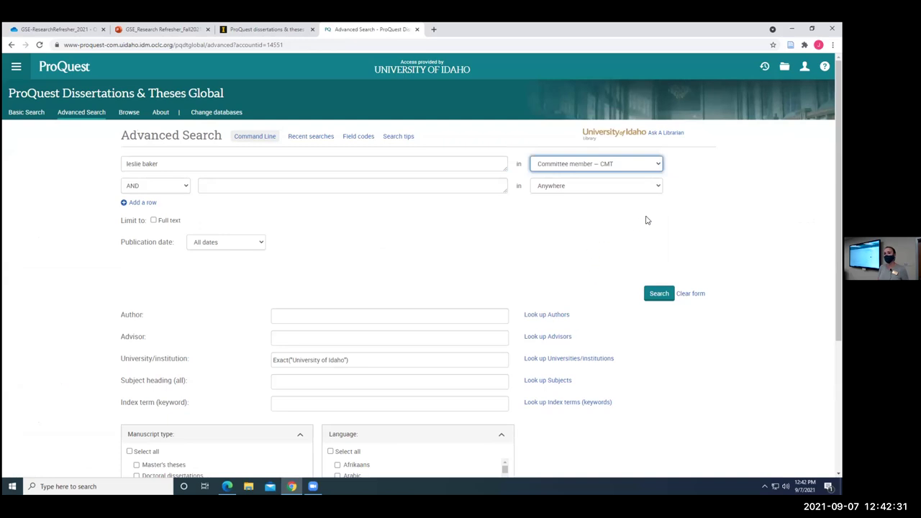
pyautogui.click(660, 293)
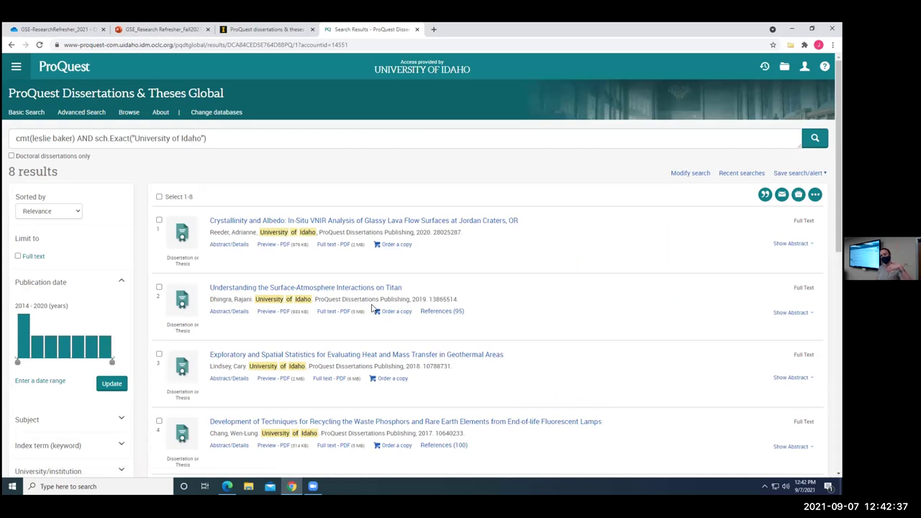
pyautogui.scroll(-6, 369, 312)
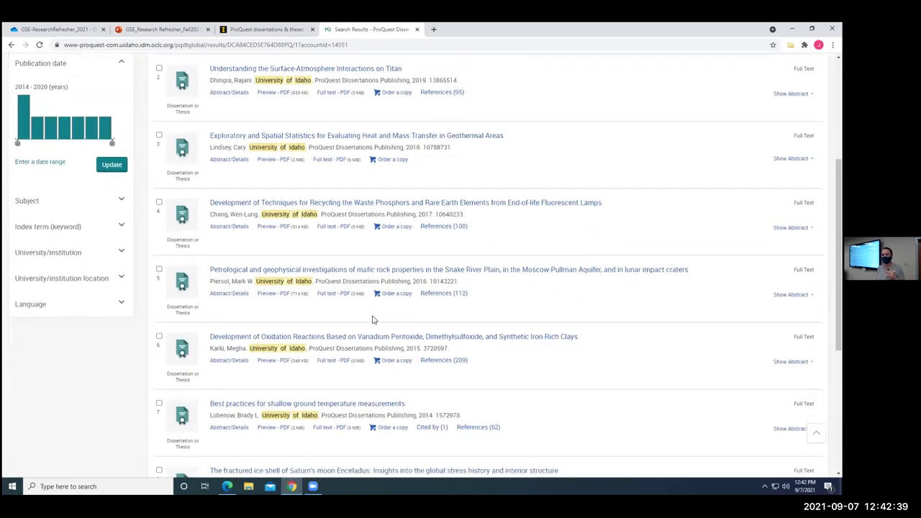
pyautogui.scroll(1, 372, 324)
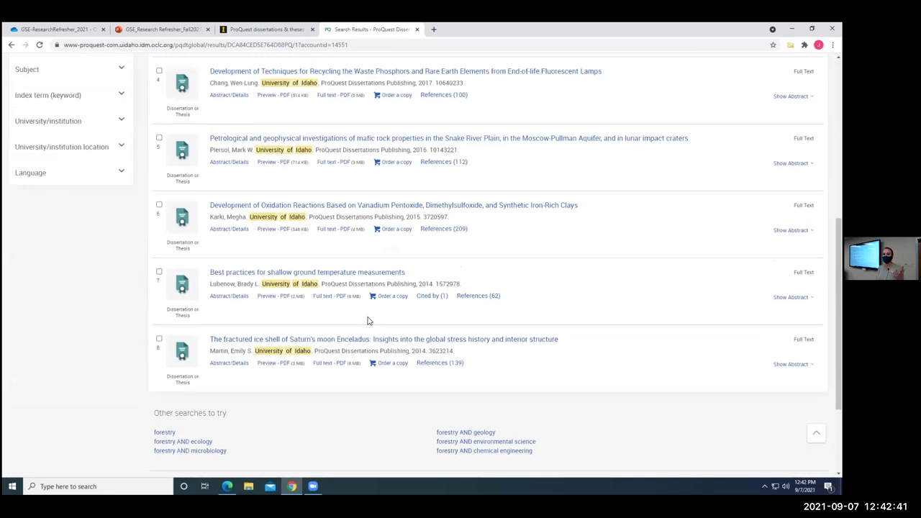
pyautogui.scroll(4, 367, 321)
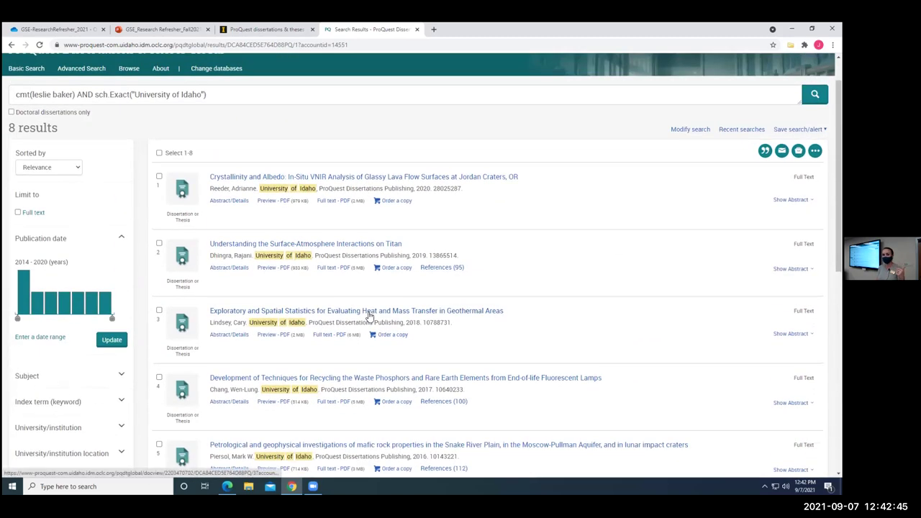
pyautogui.scroll(1, 370, 317)
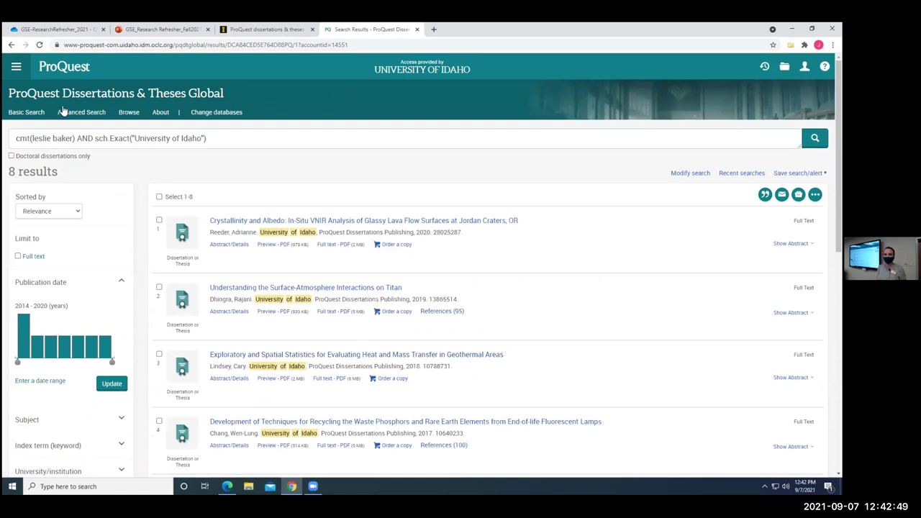
# Modify the advanced search so the first term is "fire refugia", searched Anywhere, in place of the committee member's name.
pyautogui.click(89, 115)
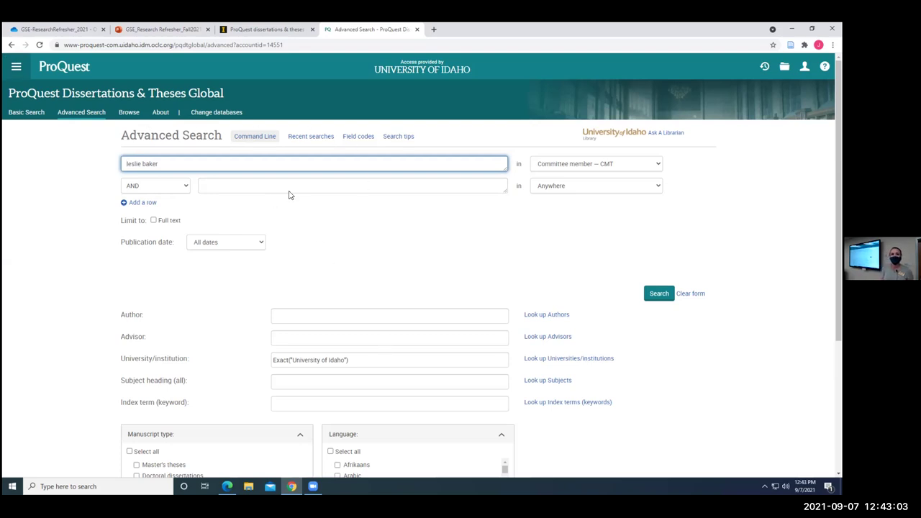
pyautogui.click(568, 164)
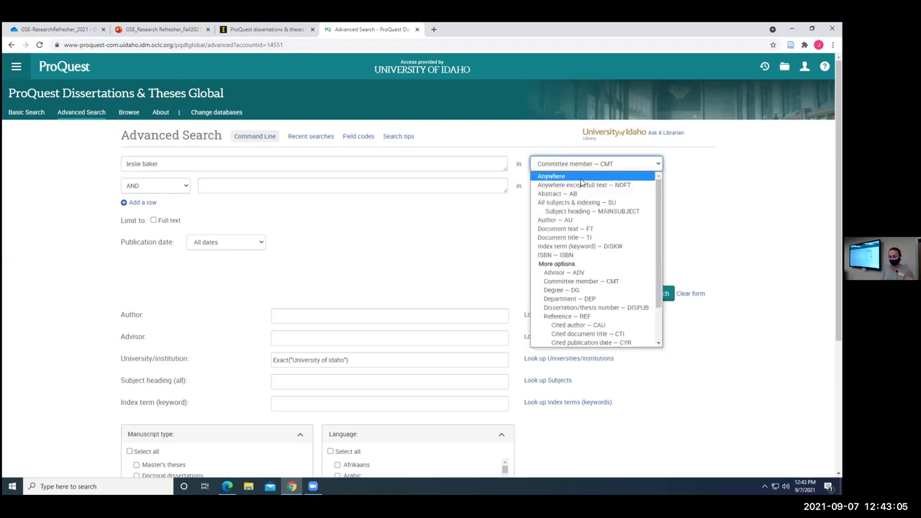
pyautogui.click(580, 179)
pyautogui.moveTo(341, 168); pyautogui.dragTo(101, 179)
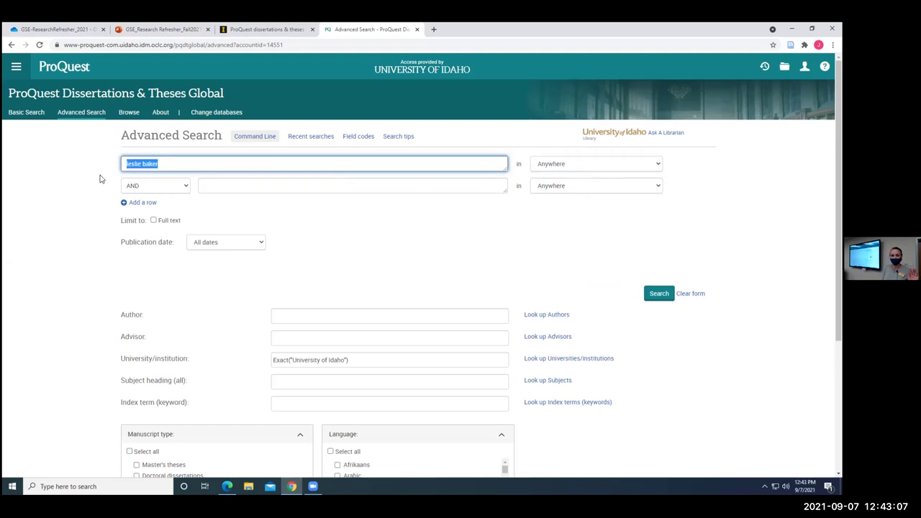
pyautogui.press('BackSpace')
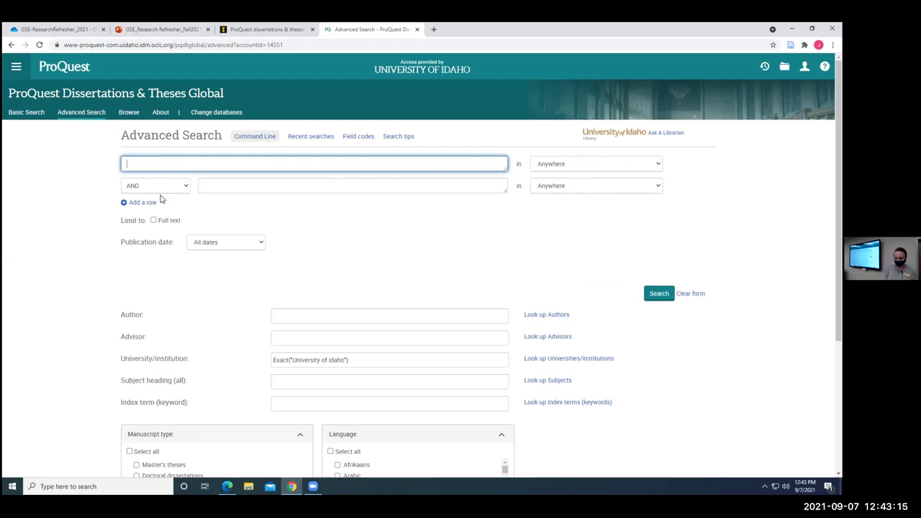
pyautogui.write('reg')
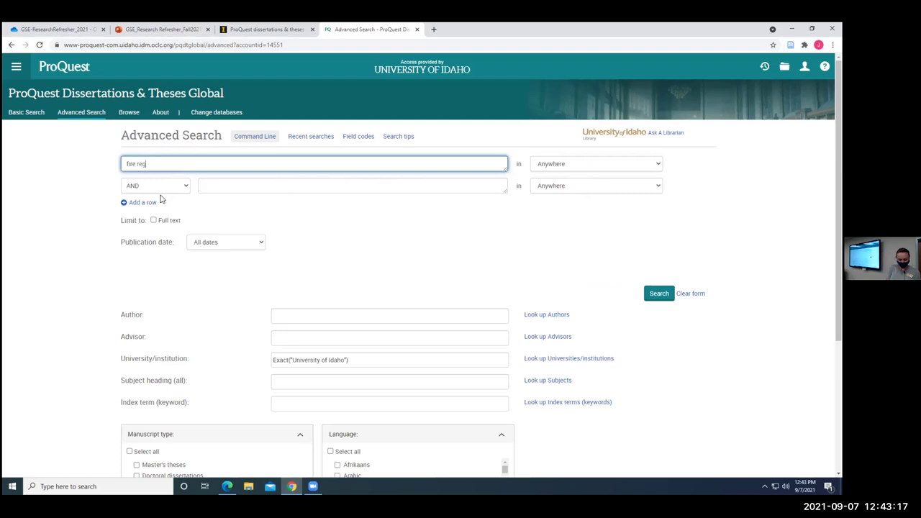
pyautogui.press('BackSpace')
pyautogui.write('fugia')
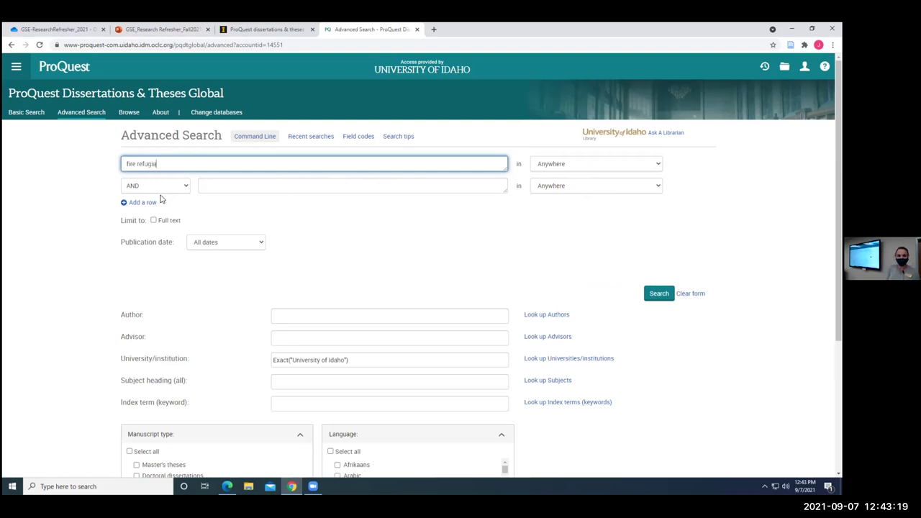
# Run the "fire refugia" search limited to University of Idaho and review the listed dissertations and theses.
pyautogui.click(659, 297)
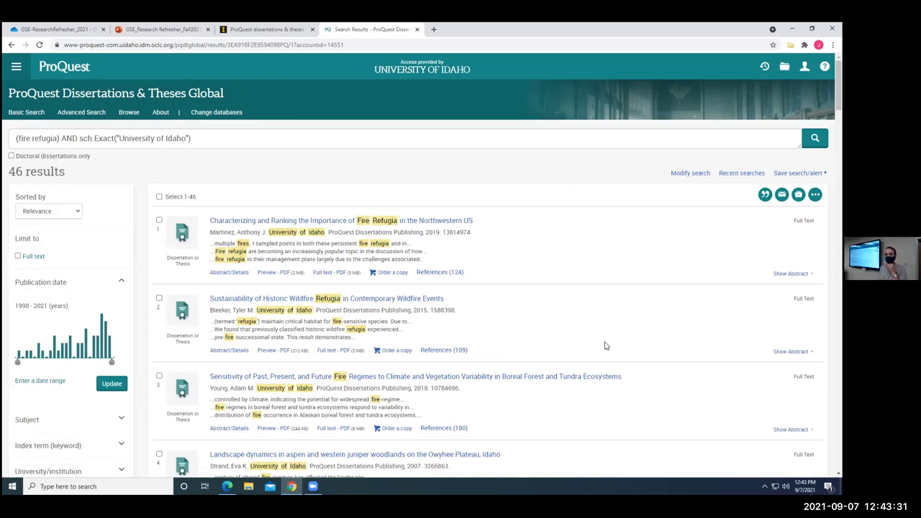
pyautogui.scroll(-3, 606, 346)
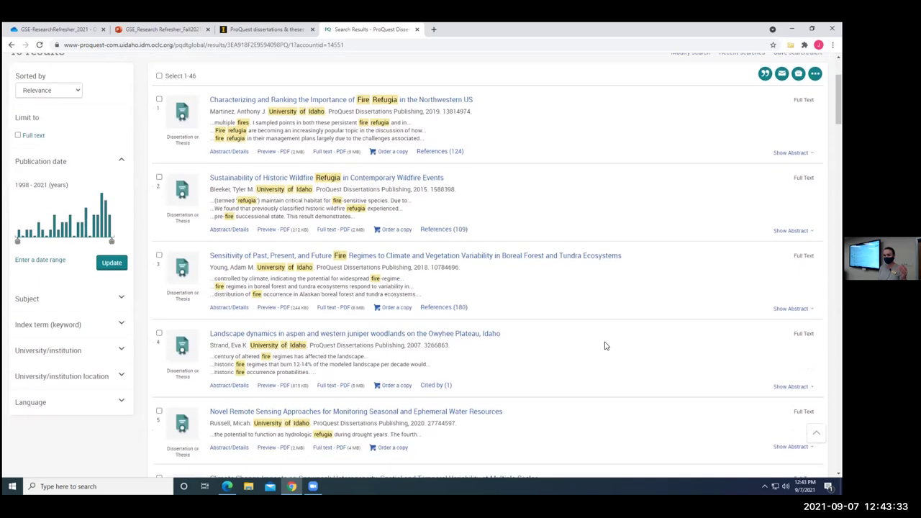
pyautogui.scroll(-2, 605, 346)
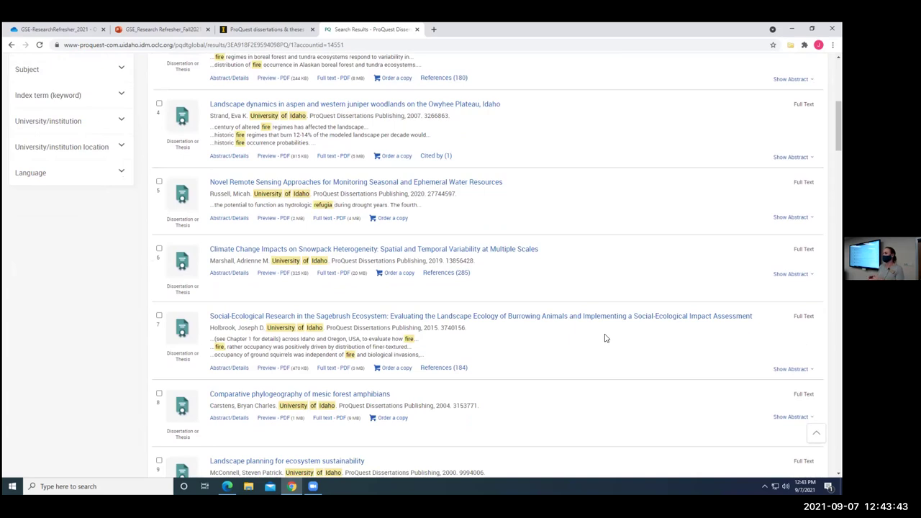
pyautogui.scroll(4, 560, 354)
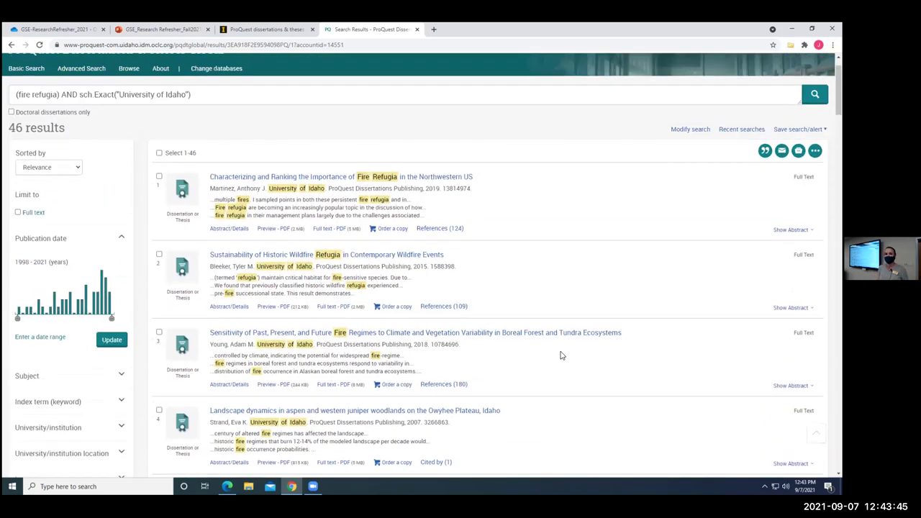
pyautogui.scroll(1, 560, 354)
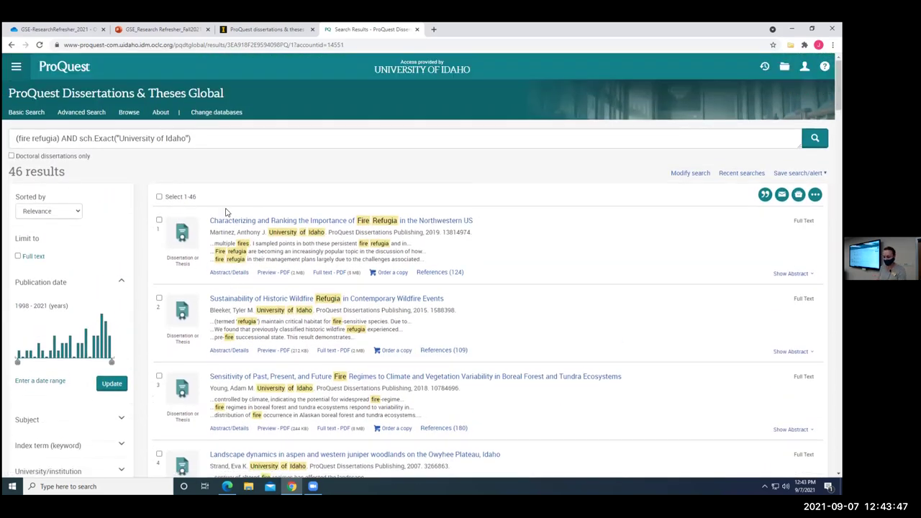
# Return to the advanced search form and clear "fire refugia" from the first term.
pyautogui.click(80, 112)
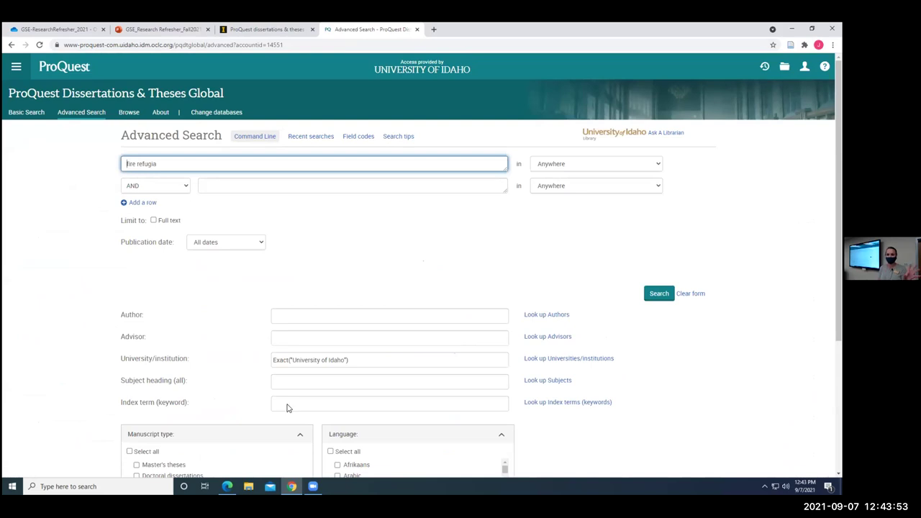
pyautogui.moveTo(208, 165); pyautogui.dragTo(9, 172)
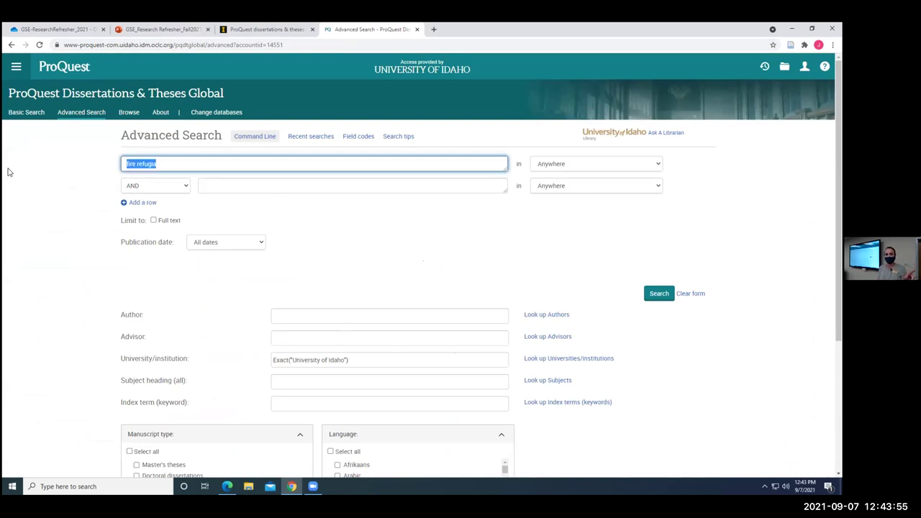
pyautogui.press('BackSpace')
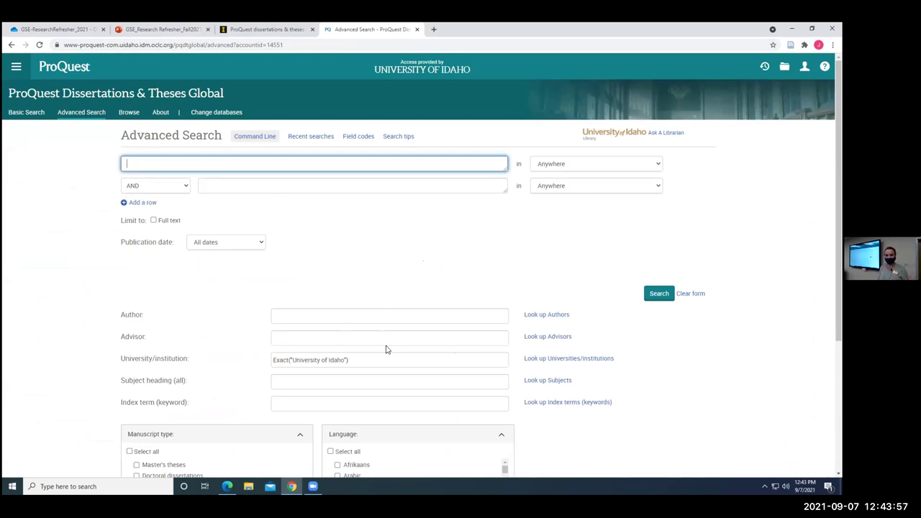
# Browse the subject lookup list without adding a subject, and examine the manuscript type and language limits of the advanced search.
pyautogui.click(547, 381)
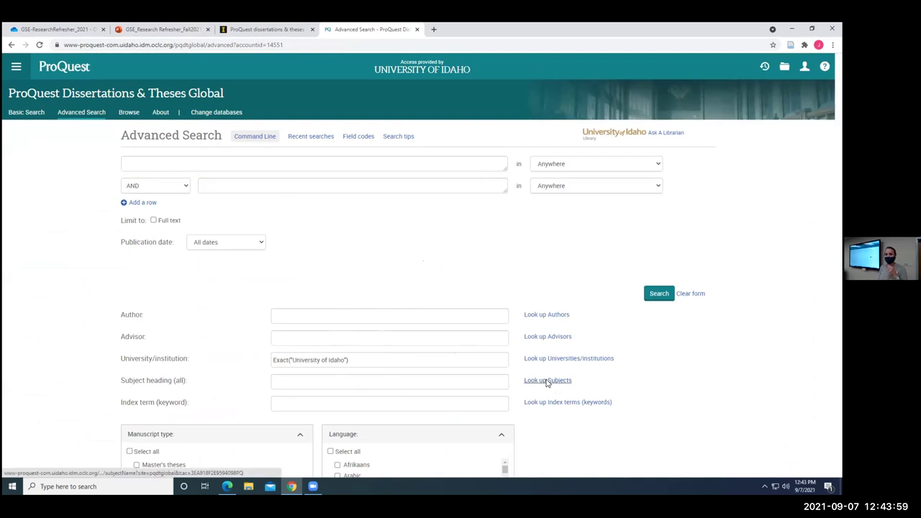
pyautogui.scroll(-4, 386, 249)
pyautogui.scroll(-1, 387, 257)
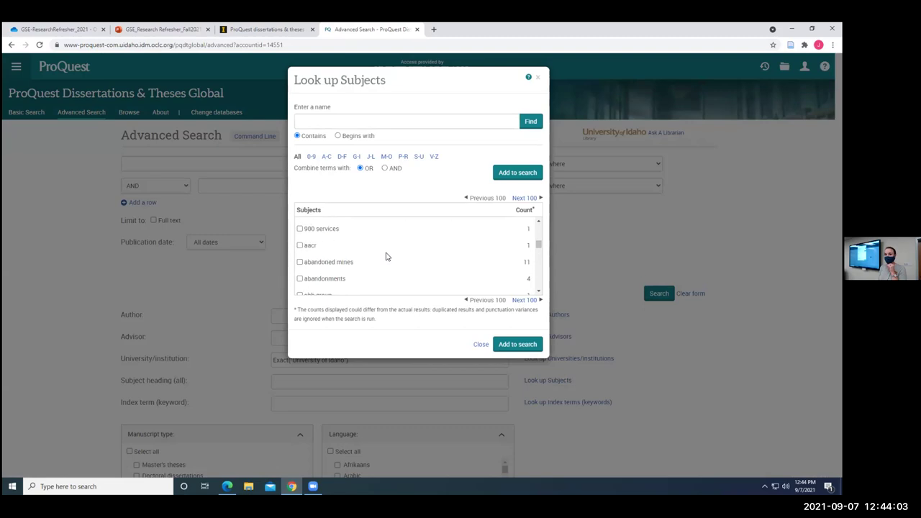
pyautogui.scroll(4, 386, 257)
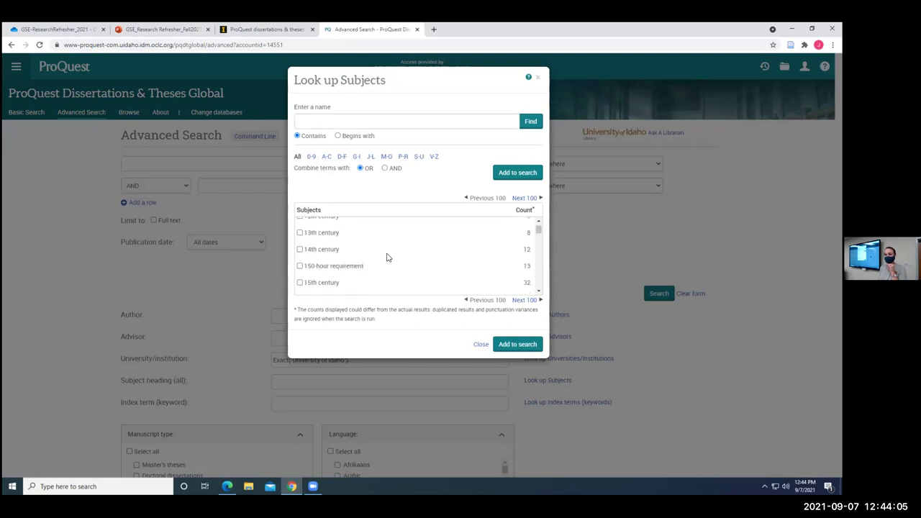
pyautogui.click(538, 79)
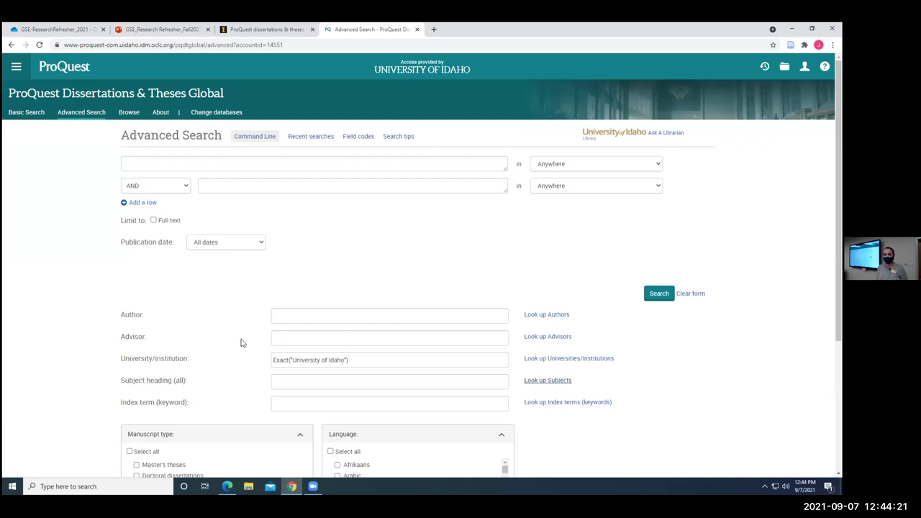
pyautogui.scroll(-3, 89, 358)
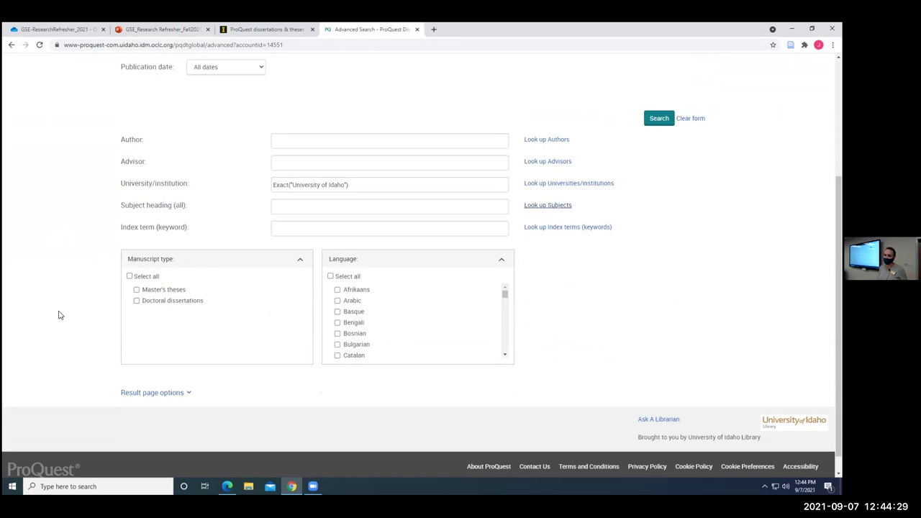
pyautogui.scroll(3, 63, 314)
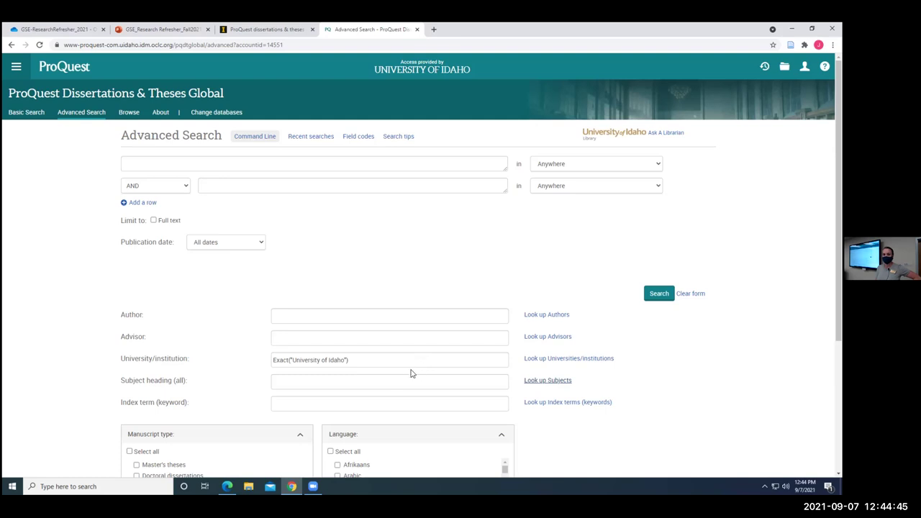
# Clear the University of Idaho filter, and view the list of universities and institutions without adding one.
pyautogui.click(383, 363)
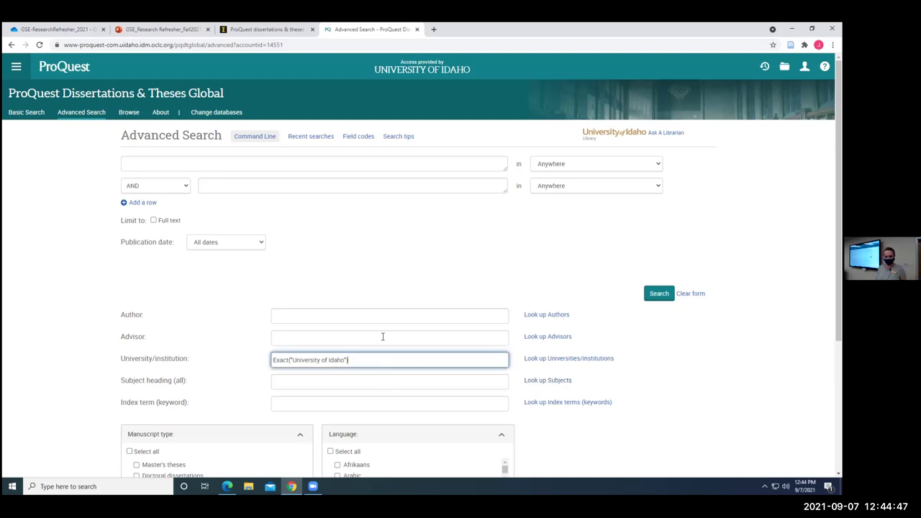
pyautogui.moveTo(374, 362); pyautogui.dragTo(255, 370)
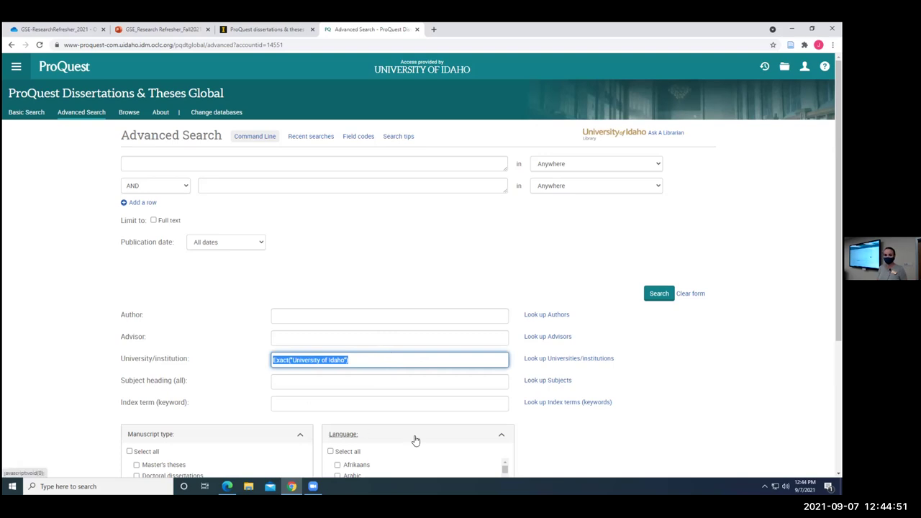
pyautogui.press('BackSpace')
pyautogui.click(235, 288)
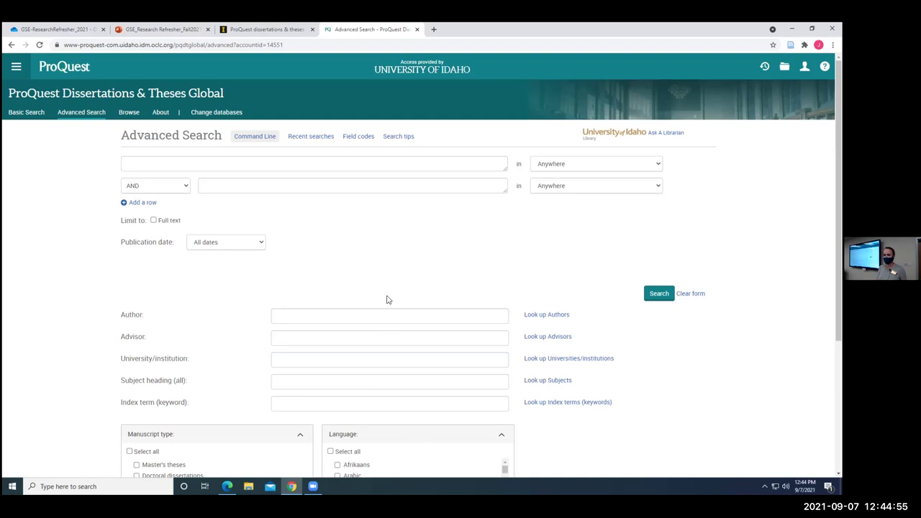
pyautogui.click(577, 358)
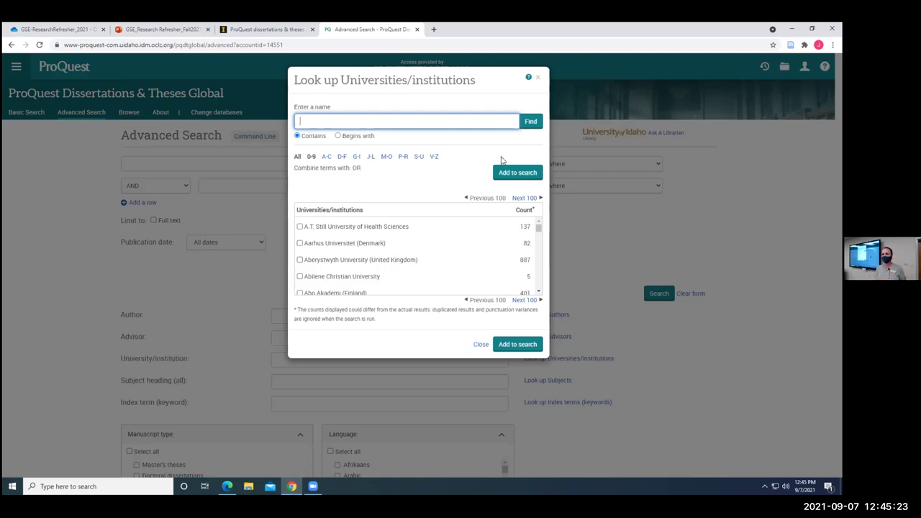
pyautogui.click(537, 79)
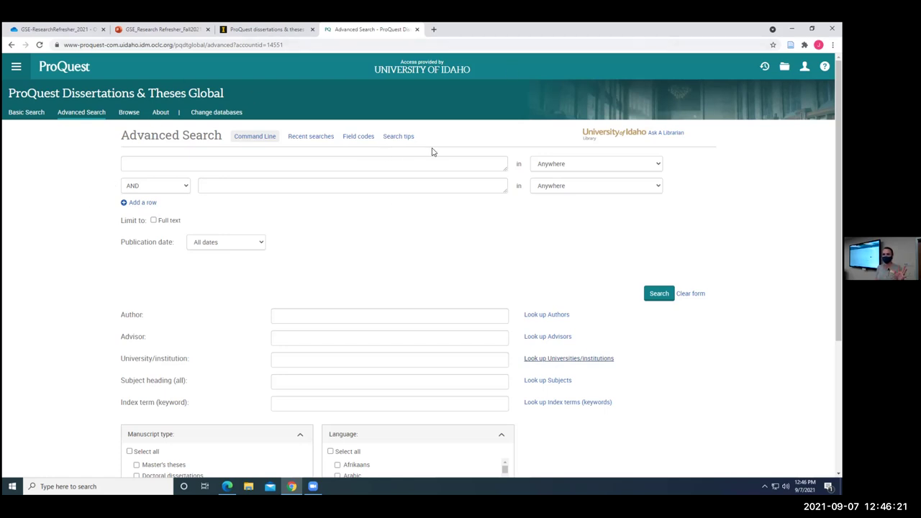
# Switch to the GSE_Research Refresher_Fall2021 presentation, start its slide show, and advance to the "Beatrix the Dog" slide.
pyautogui.click(158, 29)
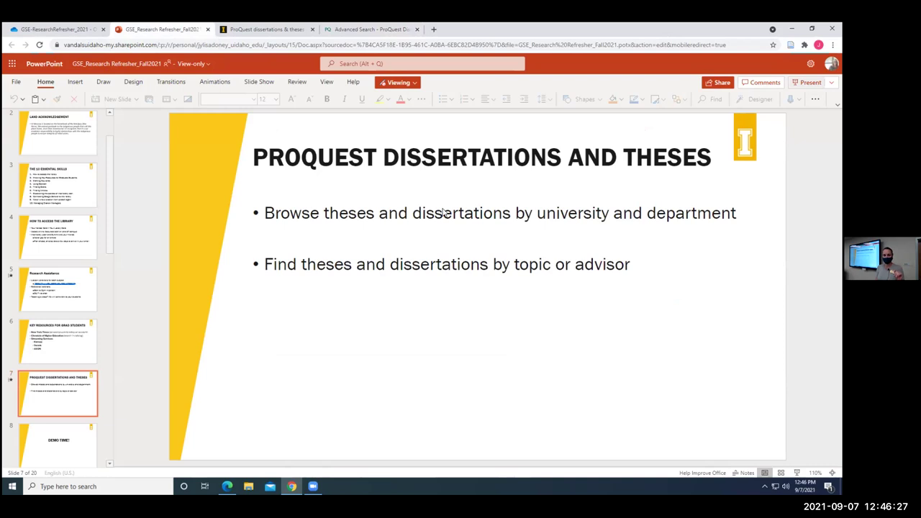
pyautogui.click(807, 82)
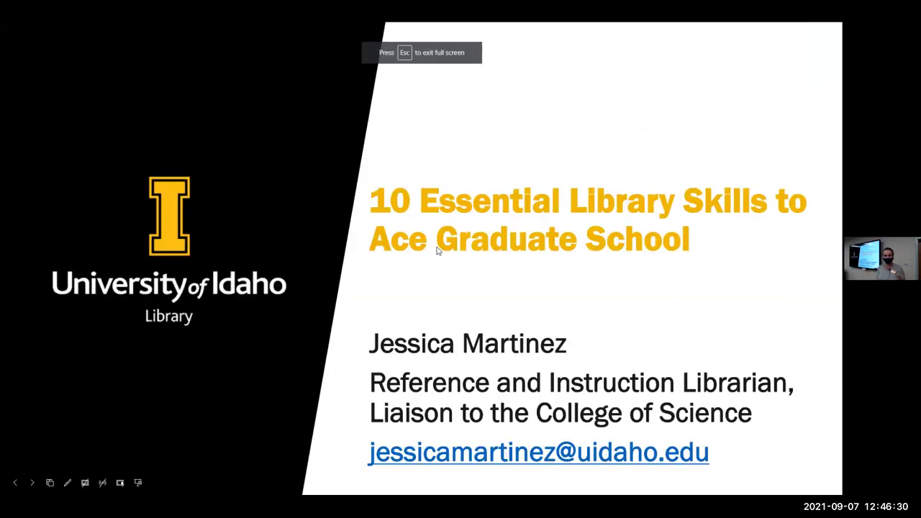
pyautogui.click(364, 239)
pyautogui.click(364, 239)
pyautogui.click(364, 238)
pyautogui.click(368, 263)
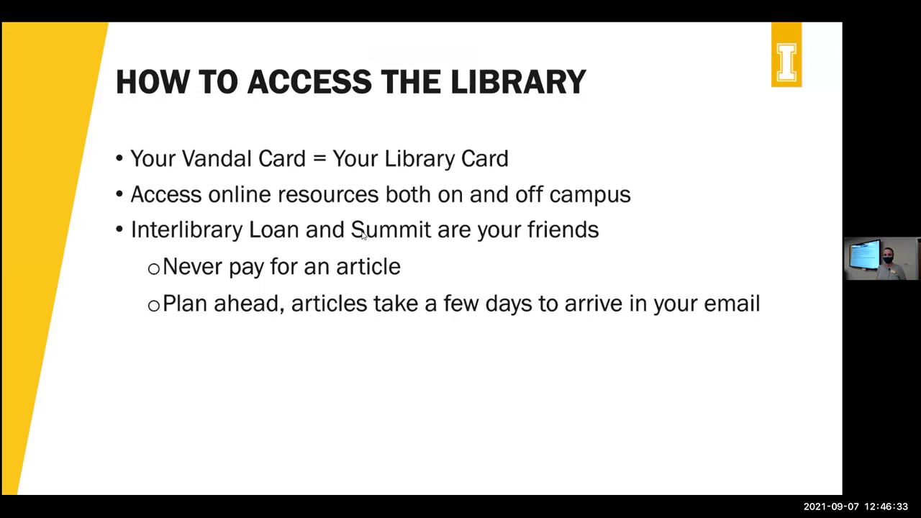
pyautogui.click(368, 271)
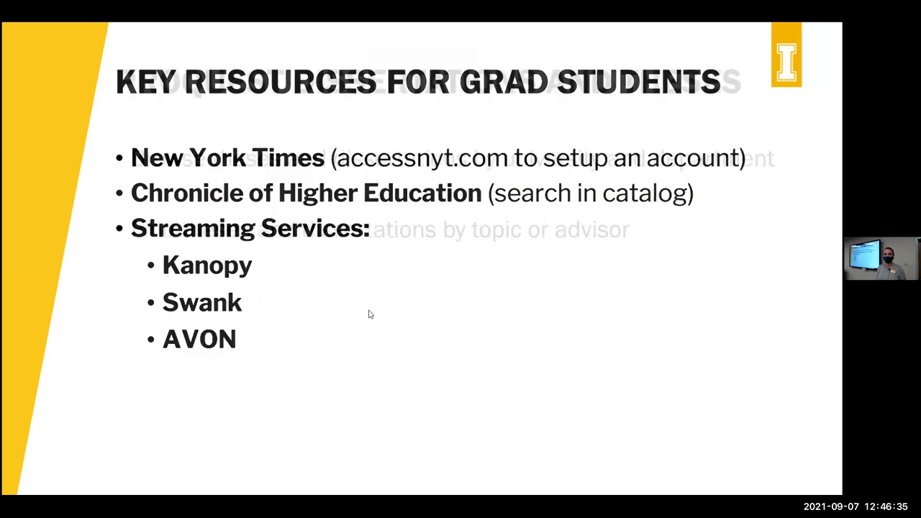
pyautogui.click(368, 317)
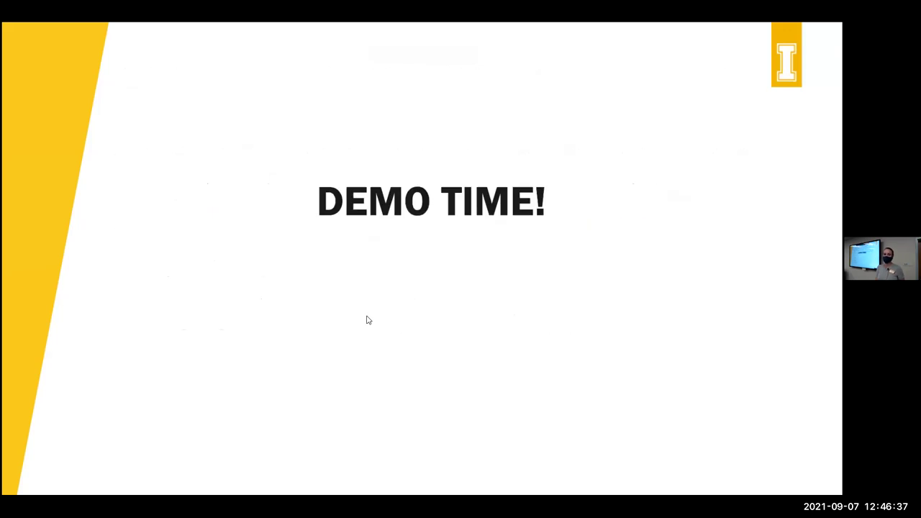
pyautogui.click(367, 323)
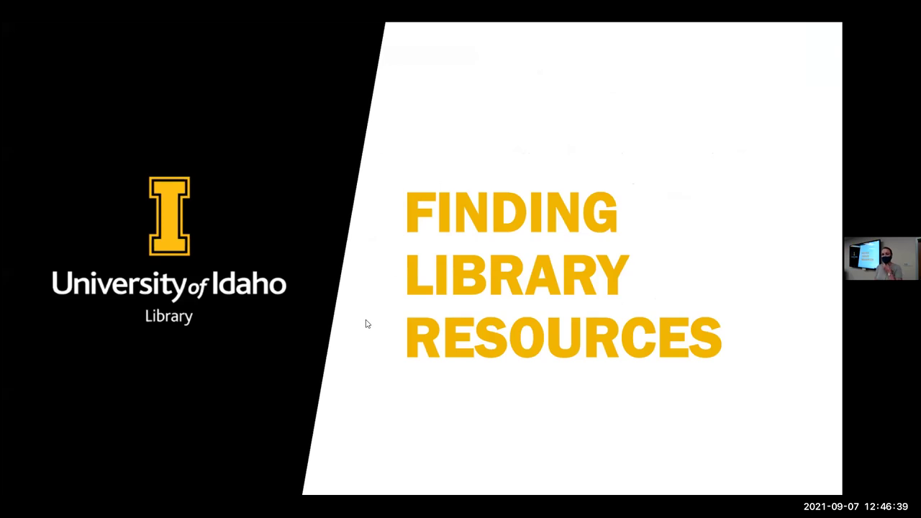
pyautogui.click(367, 313)
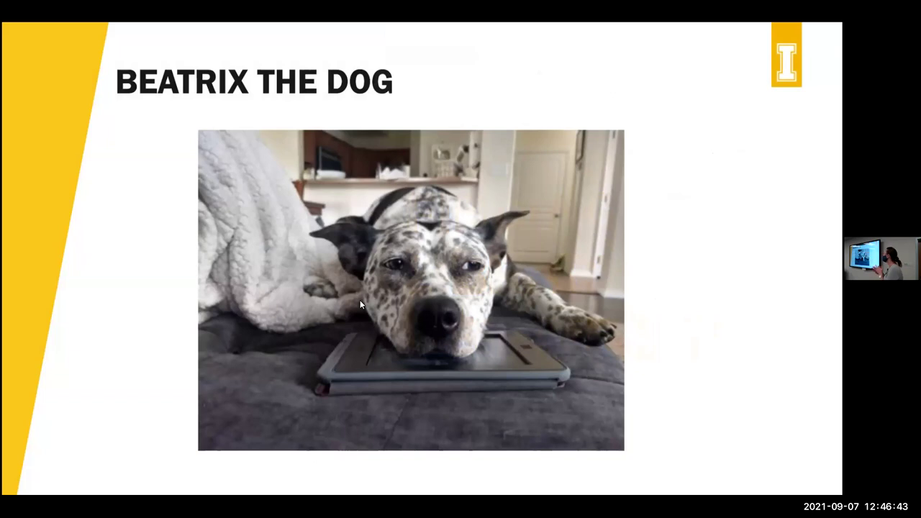
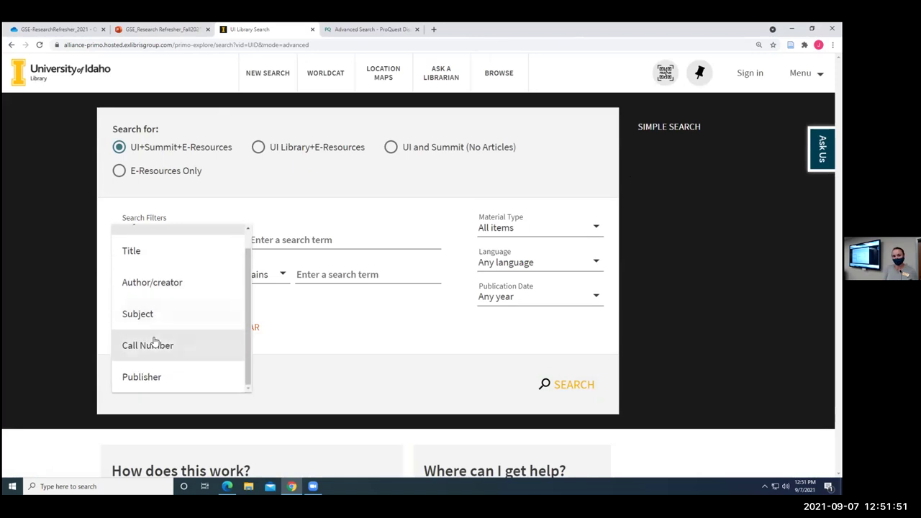
# Enter the exact phrase "american pit bull terrier" as the first term of the library's advanced search, with Any field contains.
pyautogui.click(170, 249)
pyautogui.click(307, 233)
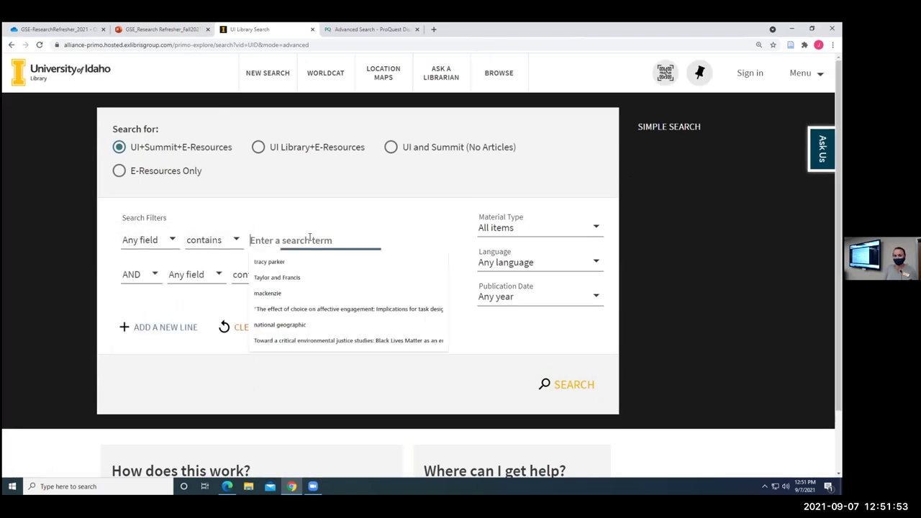
pyautogui.write('"')
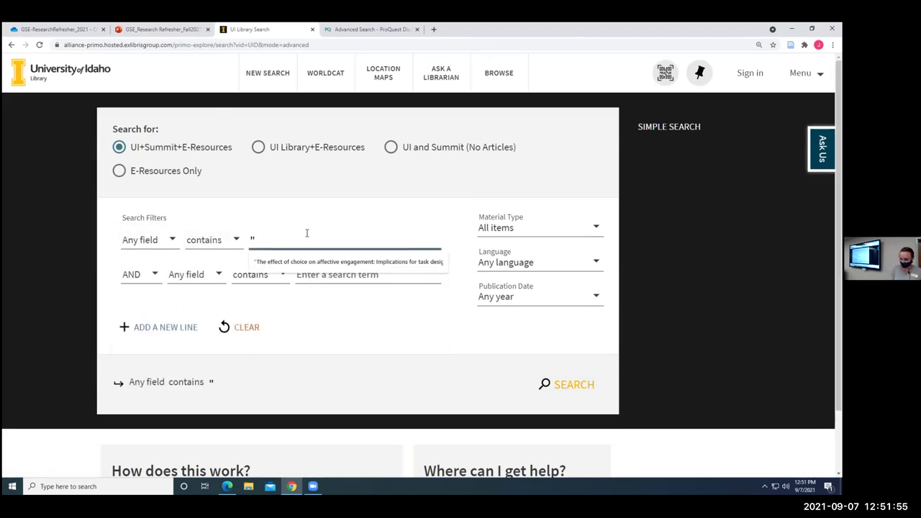
pyautogui.write('a')
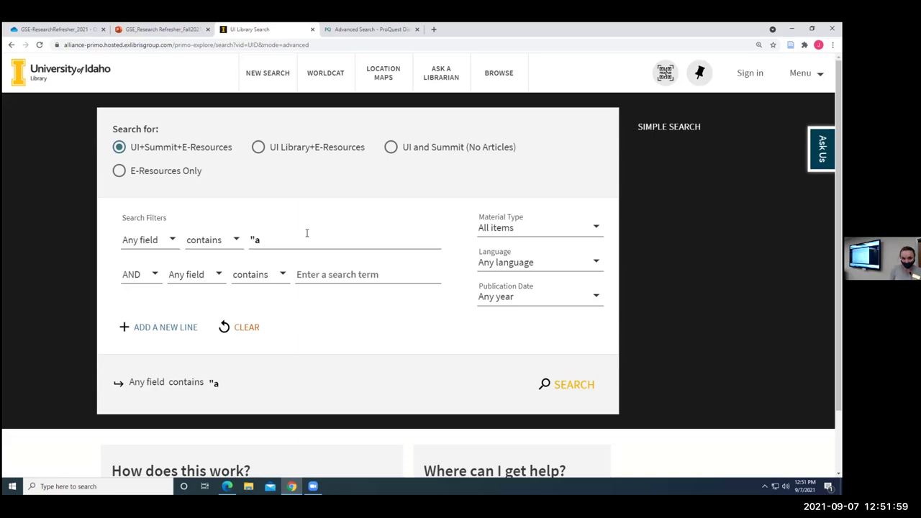
pyautogui.click(274, 232)
pyautogui.write('merican pi')
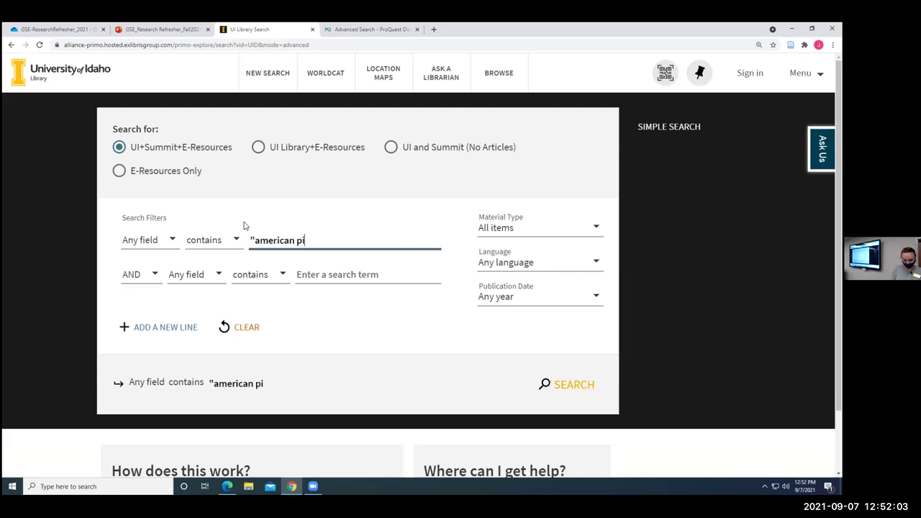
pyautogui.write('t bull terrier')
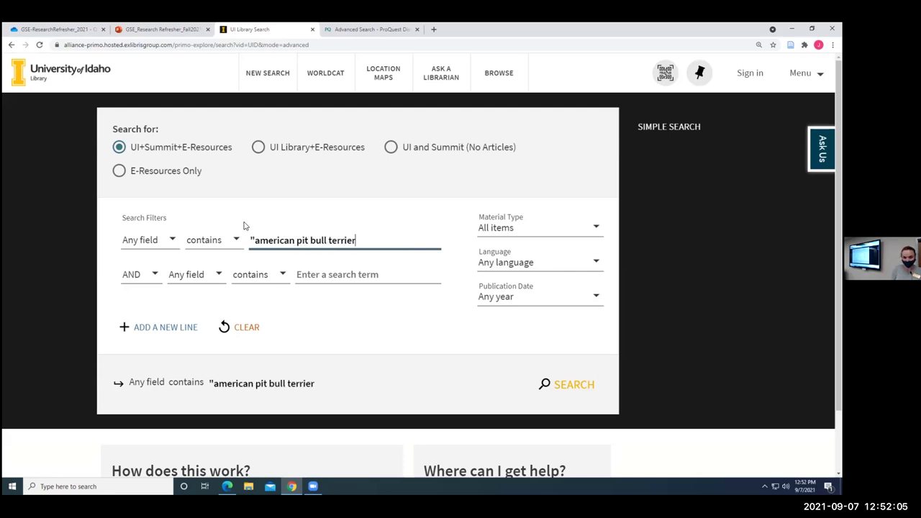
# Add behavior* as the second search term, combined with AND and matched in any field.
pyautogui.click(149, 276)
pyautogui.click(153, 276)
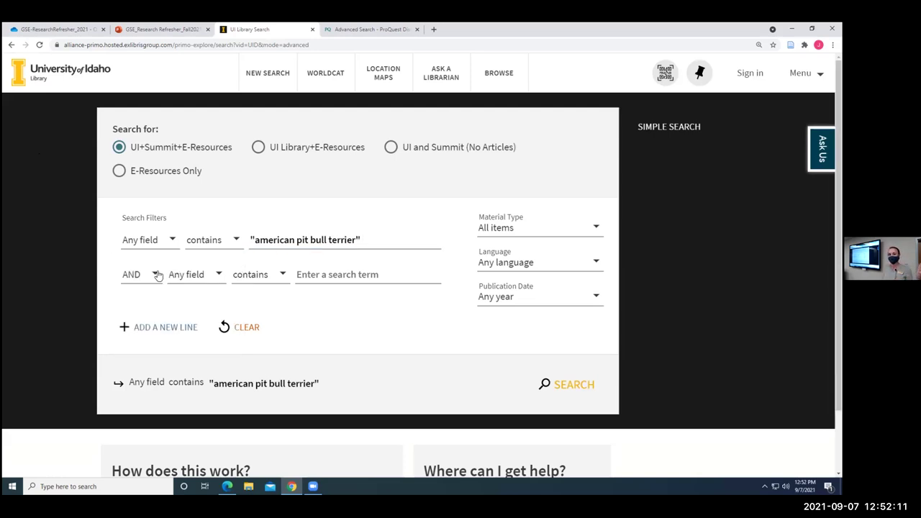
pyautogui.click(353, 278)
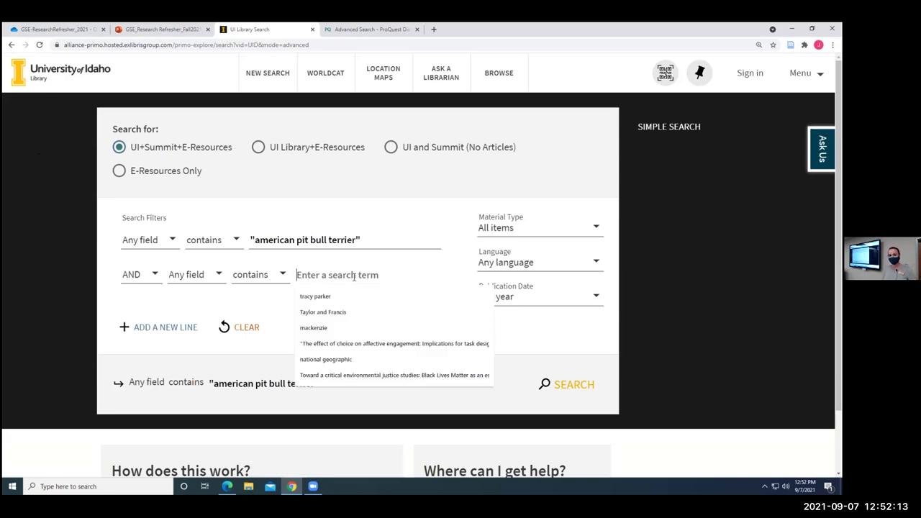
pyautogui.write('behavior*')
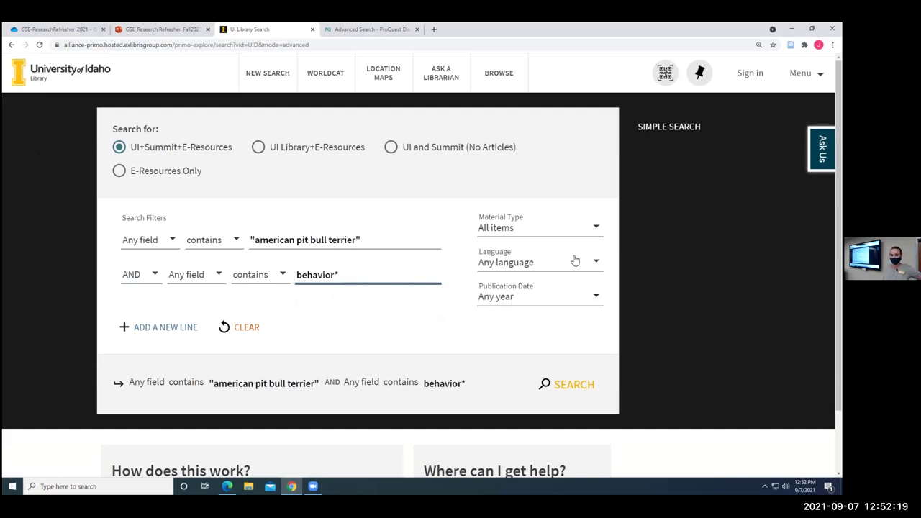
# Review the Material Type and Language options of the advanced search, keeping All items and Any language.
pyautogui.click(534, 231)
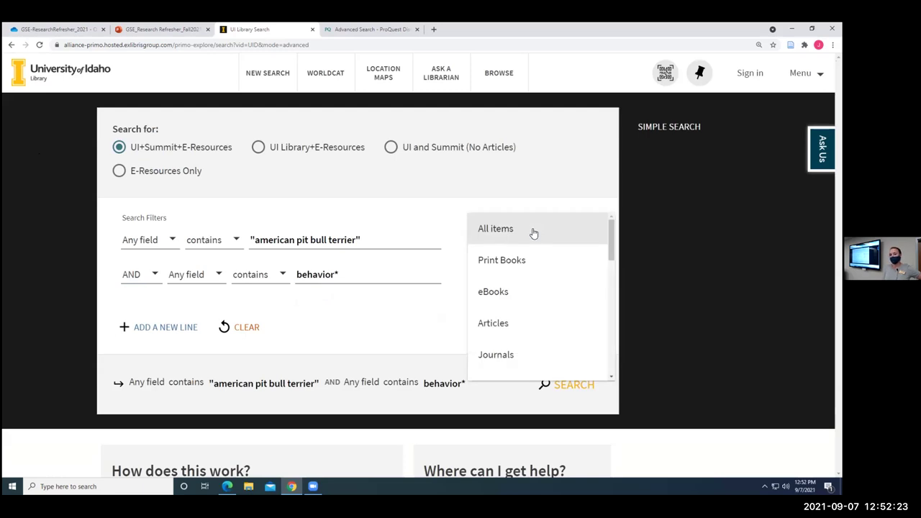
pyautogui.click(532, 238)
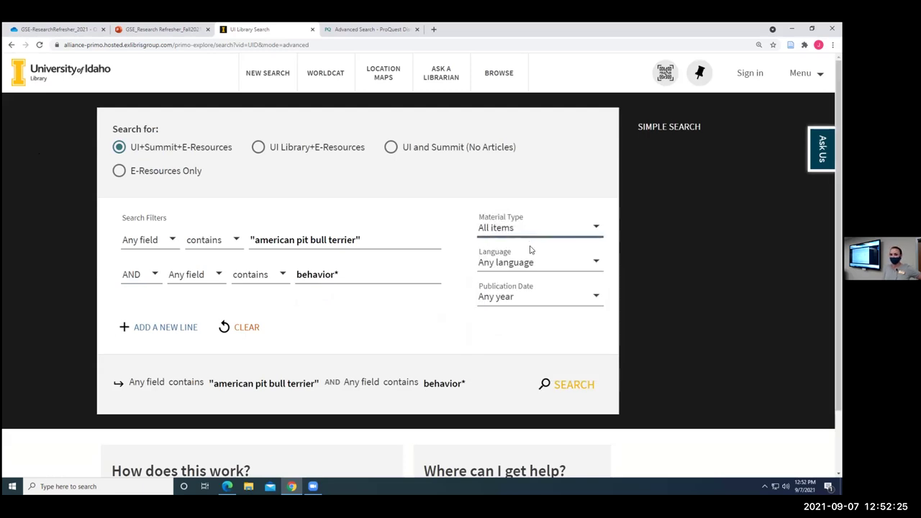
pyautogui.click(525, 265)
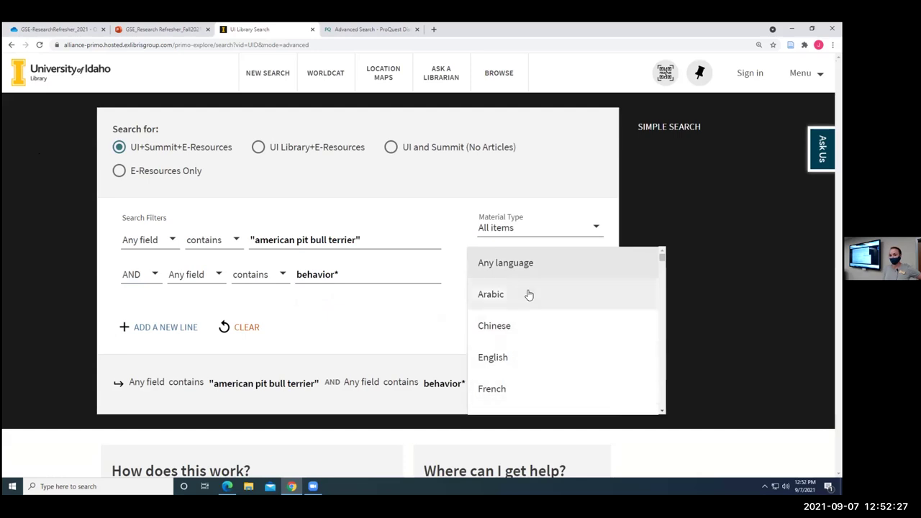
pyautogui.click(529, 273)
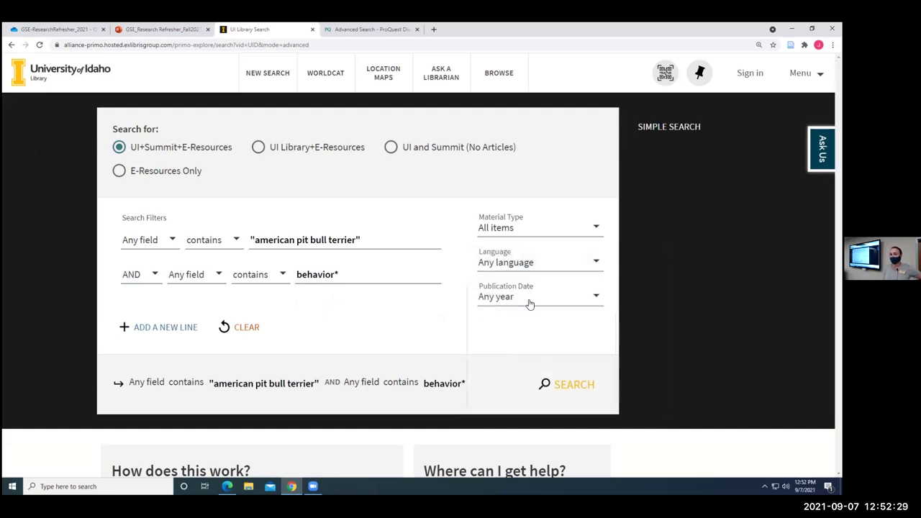
# Run the search with the publication date limited to Last 2 years, and skim the first results.
pyautogui.click(530, 302)
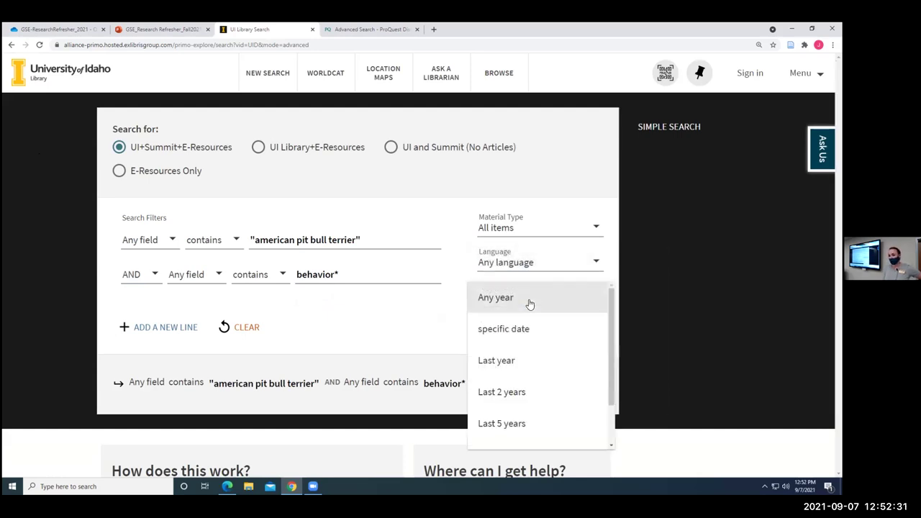
pyautogui.click(532, 391)
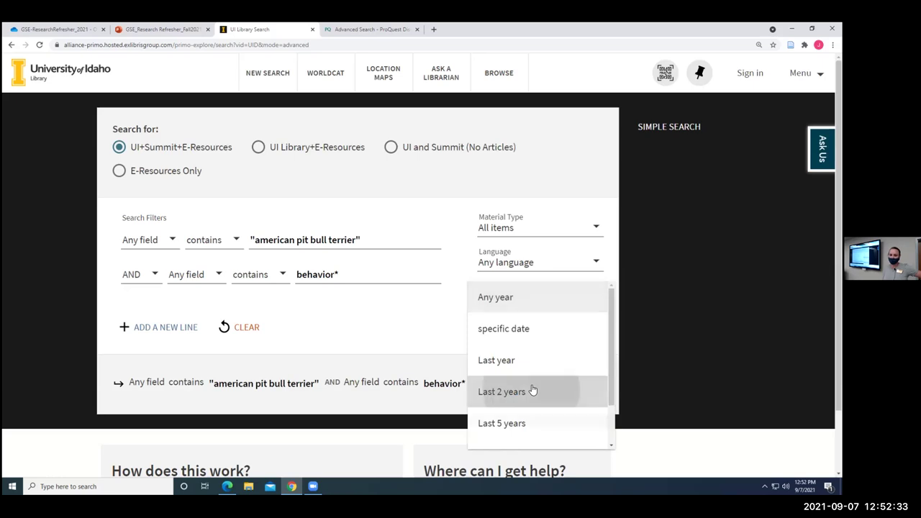
pyautogui.click(564, 386)
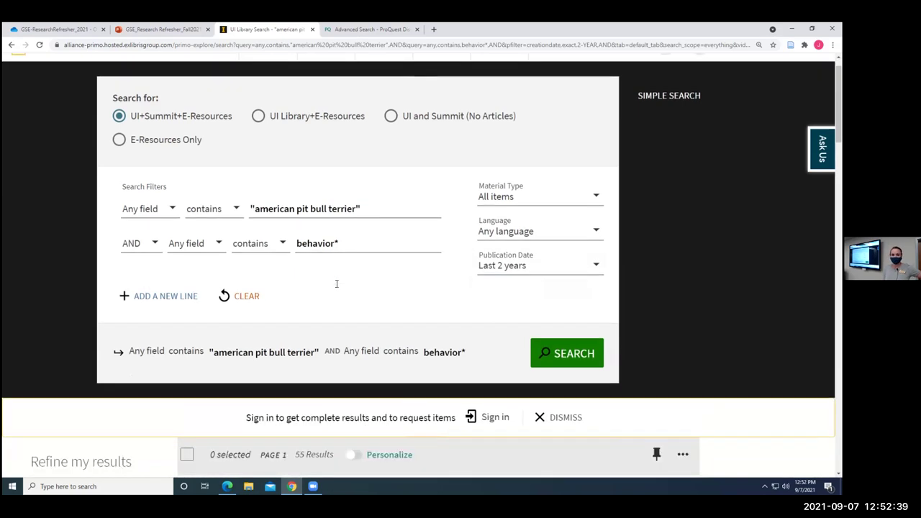
pyautogui.scroll(-3, 336, 284)
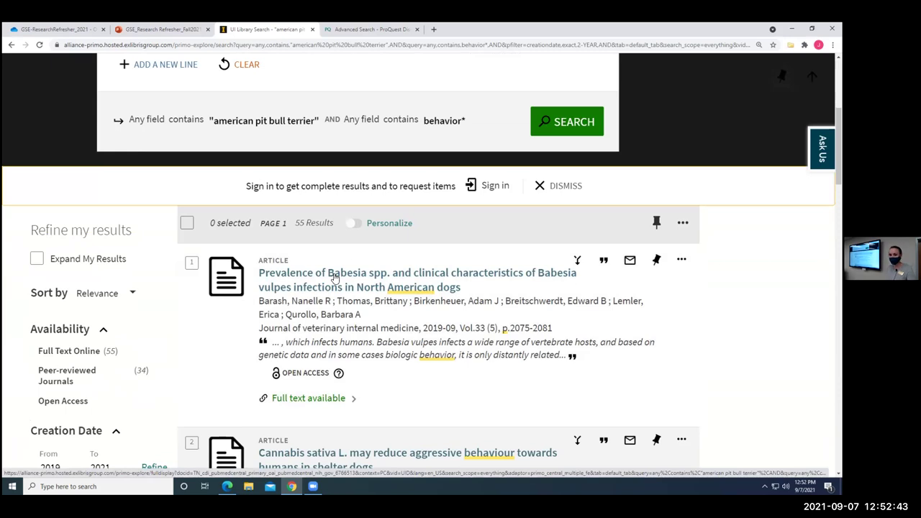
pyautogui.scroll(1, 414, 358)
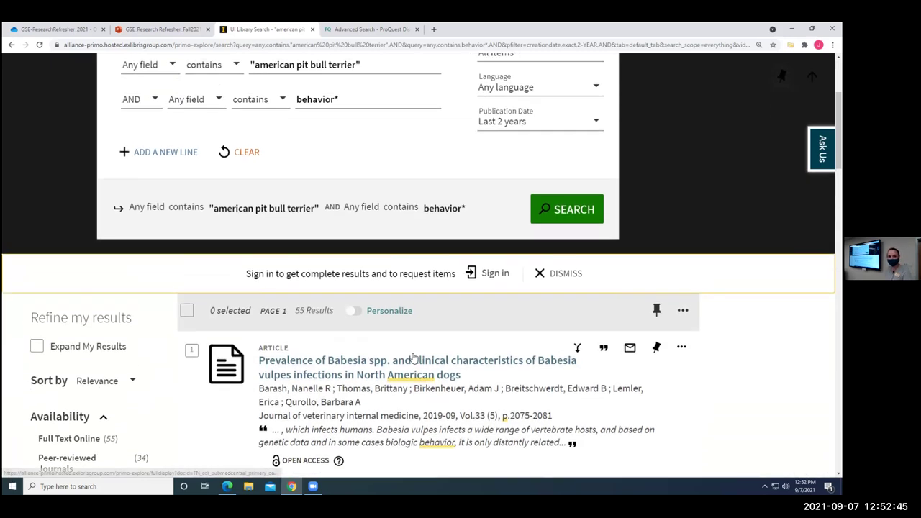
pyautogui.scroll(-2, 414, 357)
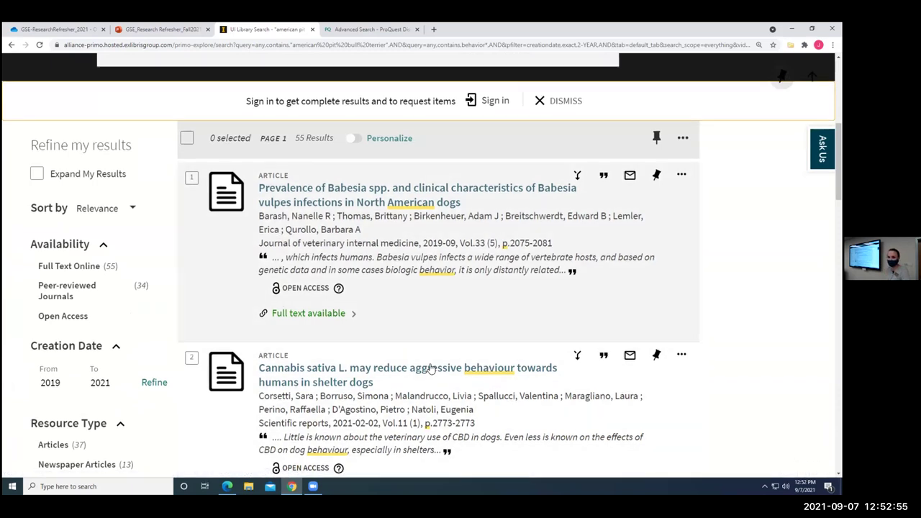
# Change the match condition of the first search term to is (exact) and rerun the search.
pyautogui.scroll(2, 431, 368)
pyautogui.scroll(1, 430, 368)
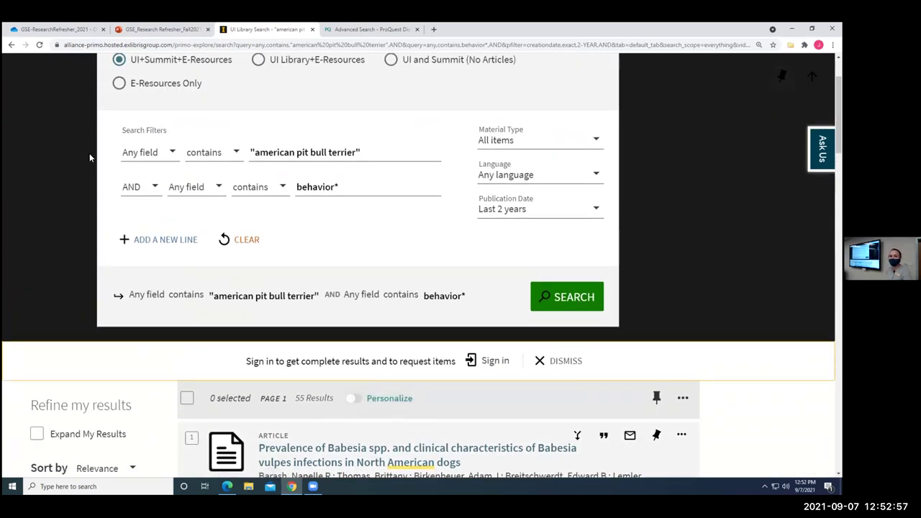
pyautogui.click(192, 154)
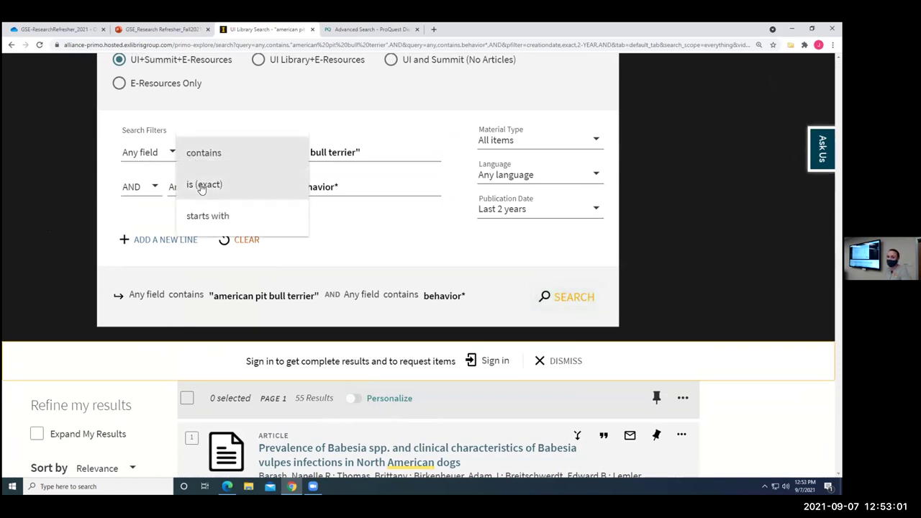
pyautogui.click(201, 185)
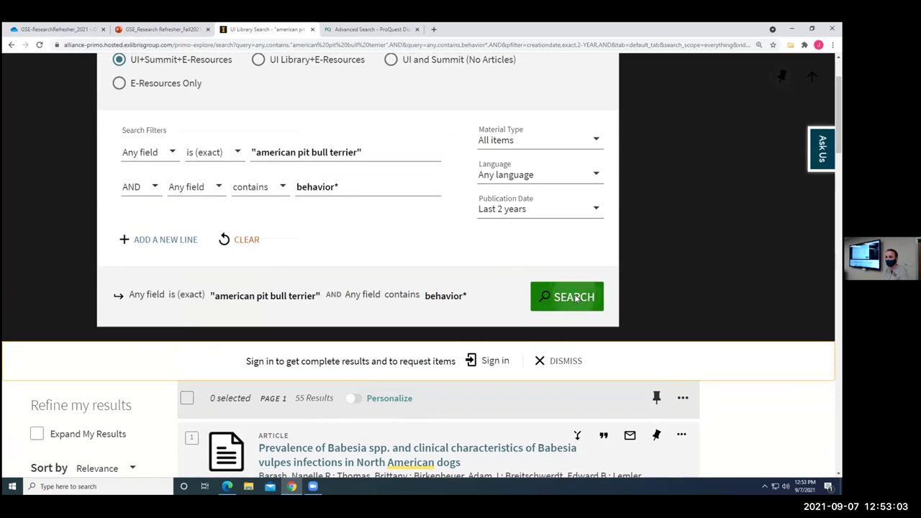
pyautogui.click(576, 298)
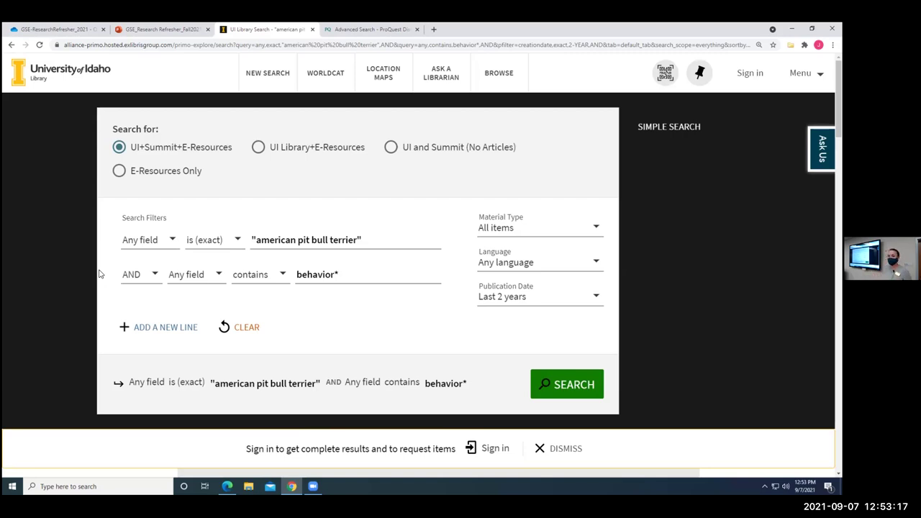
# Compare the top results with the exact-phrase query to judge how well they match the search terms.
pyautogui.scroll(-5, 305, 264)
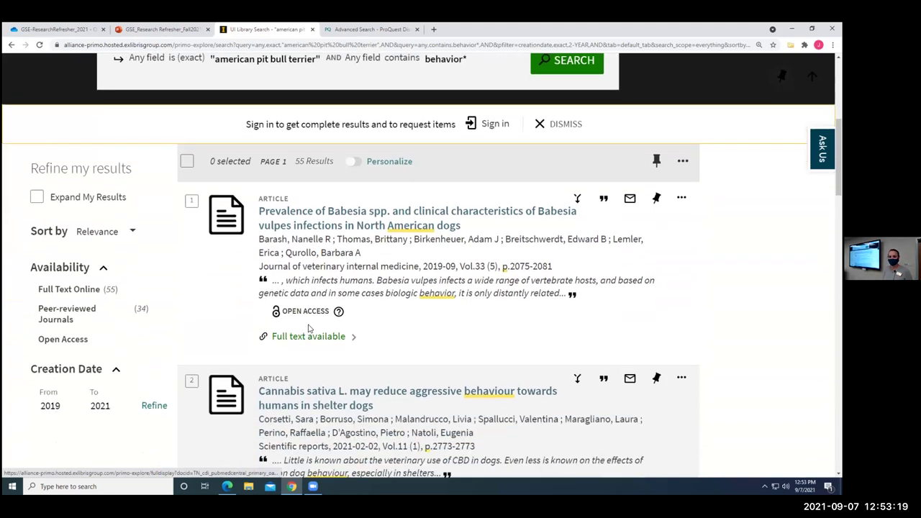
pyautogui.scroll(5, 288, 302)
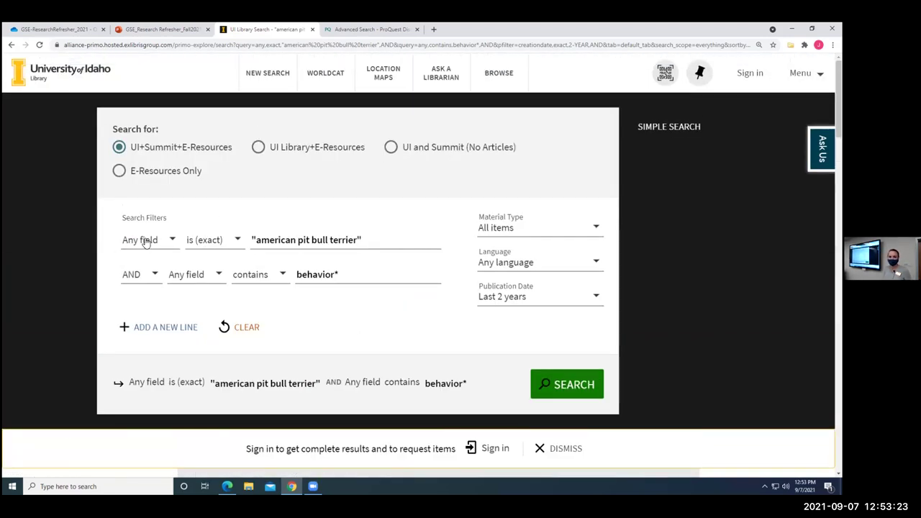
pyautogui.scroll(-6, 463, 320)
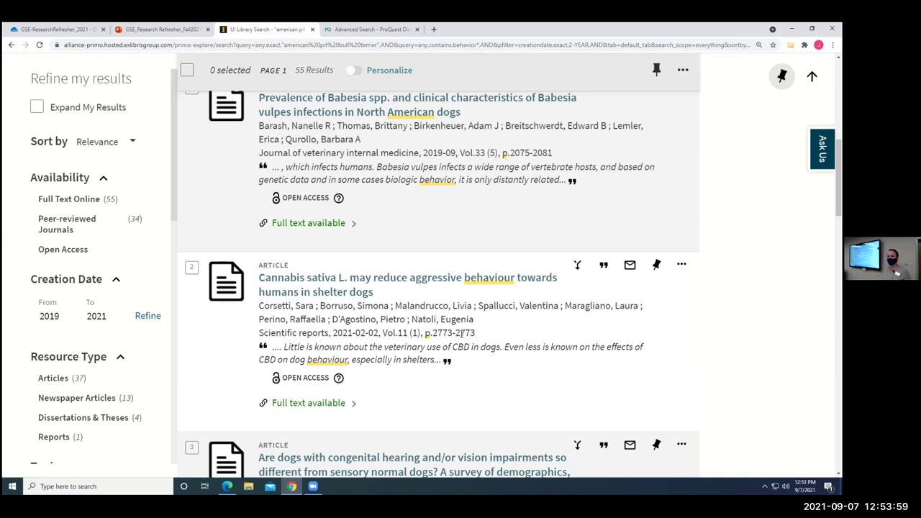
pyautogui.scroll(2, 402, 340)
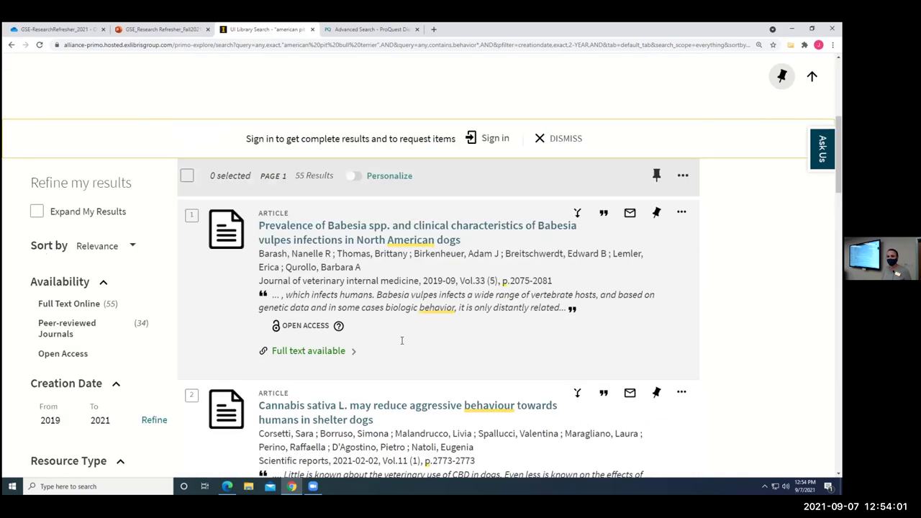
pyautogui.scroll(1, 401, 341)
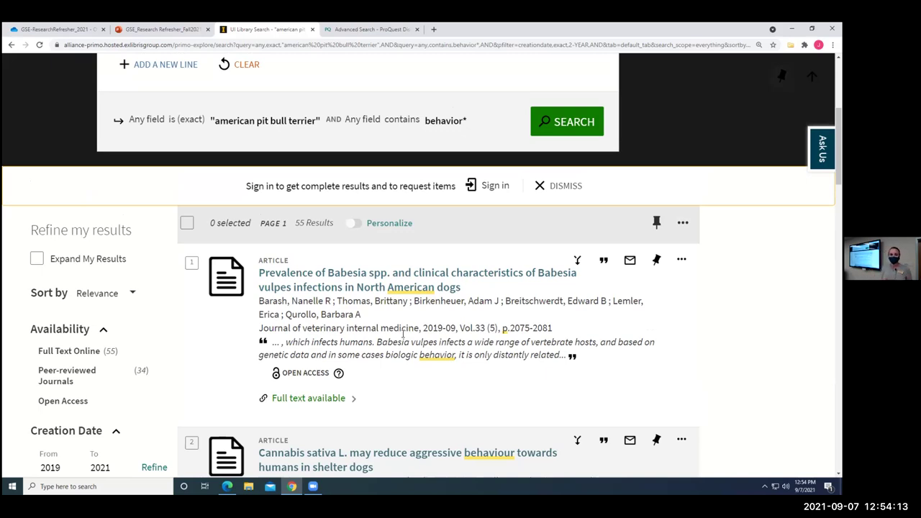
pyautogui.scroll(-1, 400, 325)
pyautogui.scroll(4, 329, 298)
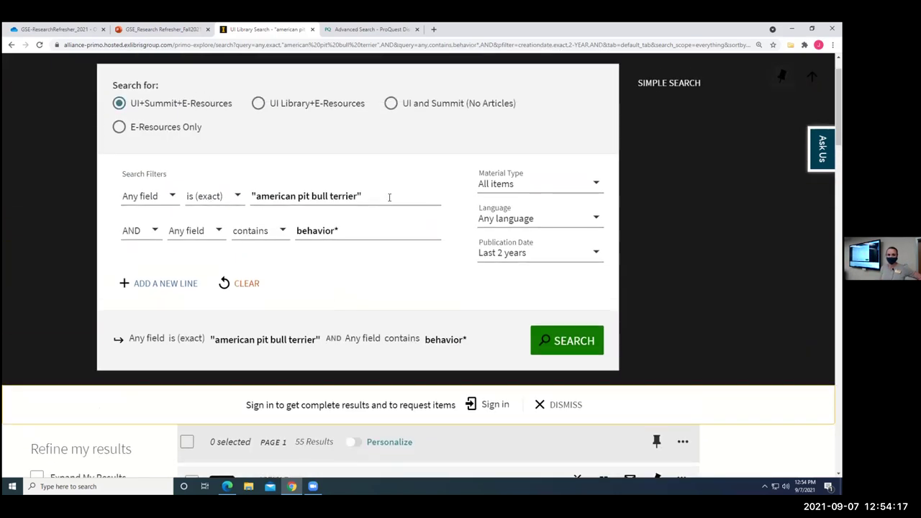
# Rerun the unchanged search and look through the titles on the first page of results down to its end.
pyautogui.click(561, 343)
pyautogui.scroll(-3, 442, 346)
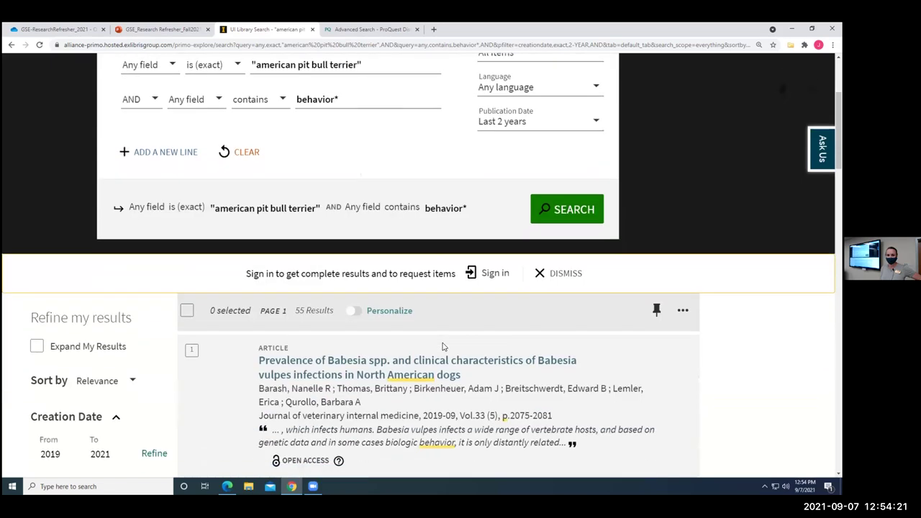
pyautogui.scroll(-4, 443, 347)
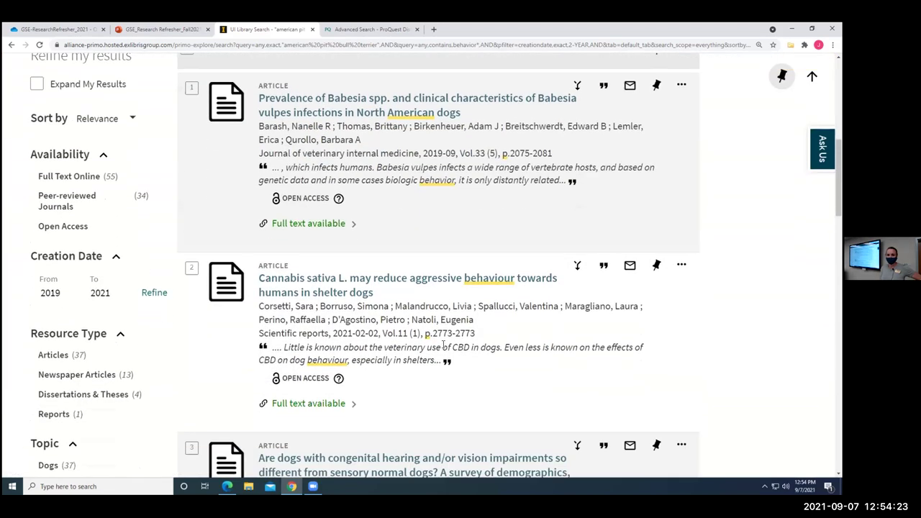
pyautogui.scroll(-2, 444, 349)
pyautogui.scroll(2, 443, 348)
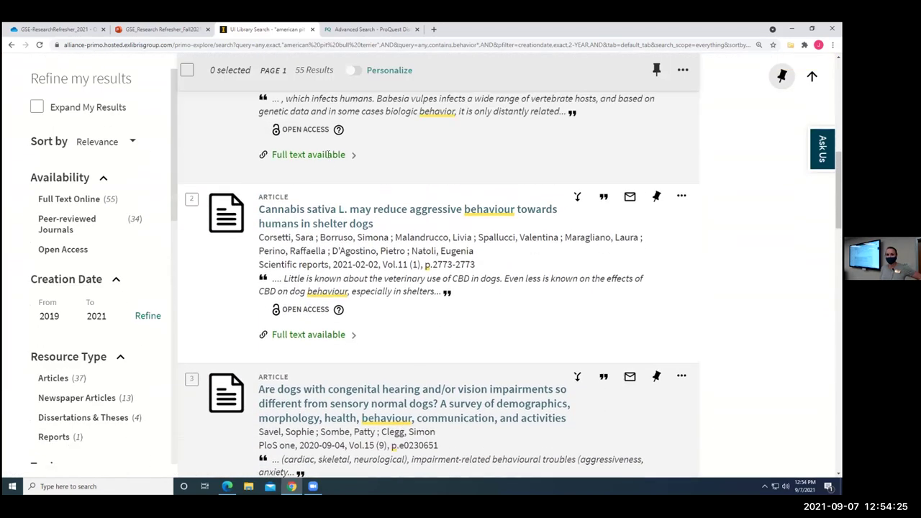
pyautogui.scroll(-2, 360, 353)
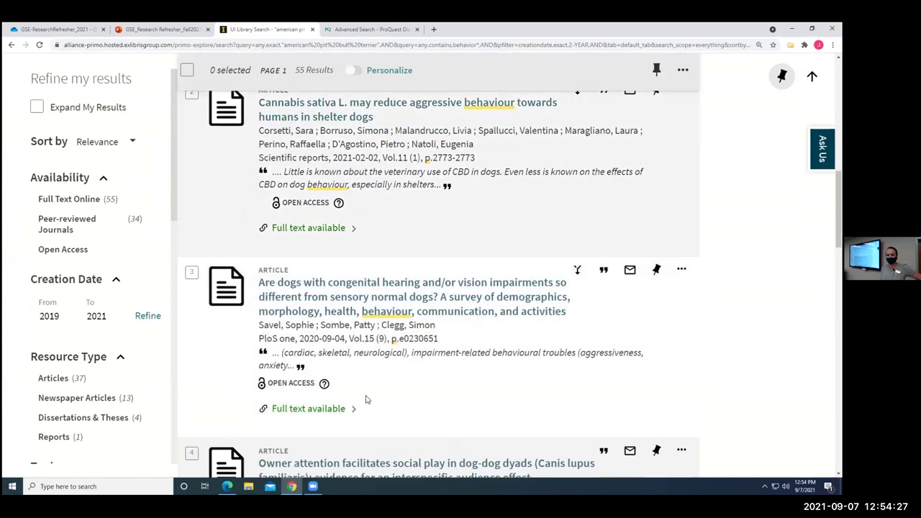
pyautogui.scroll(-3, 315, 412)
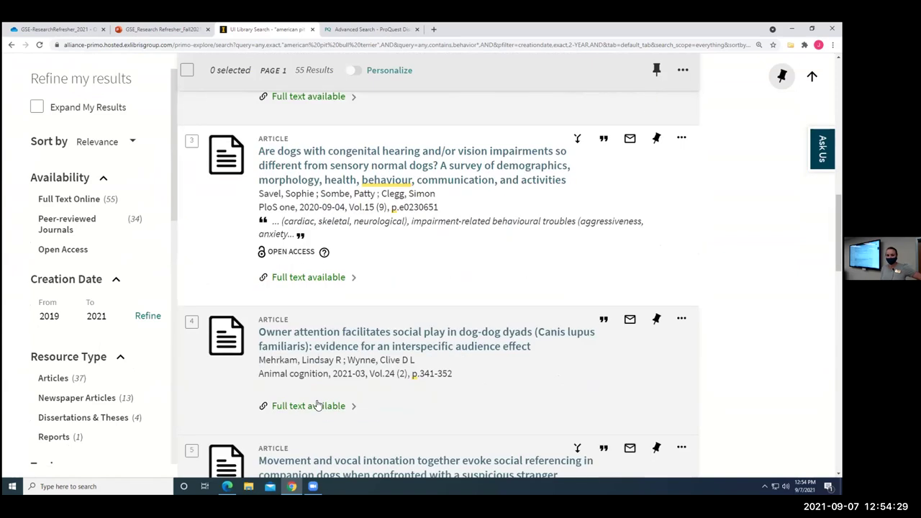
pyautogui.scroll(-3, 322, 396)
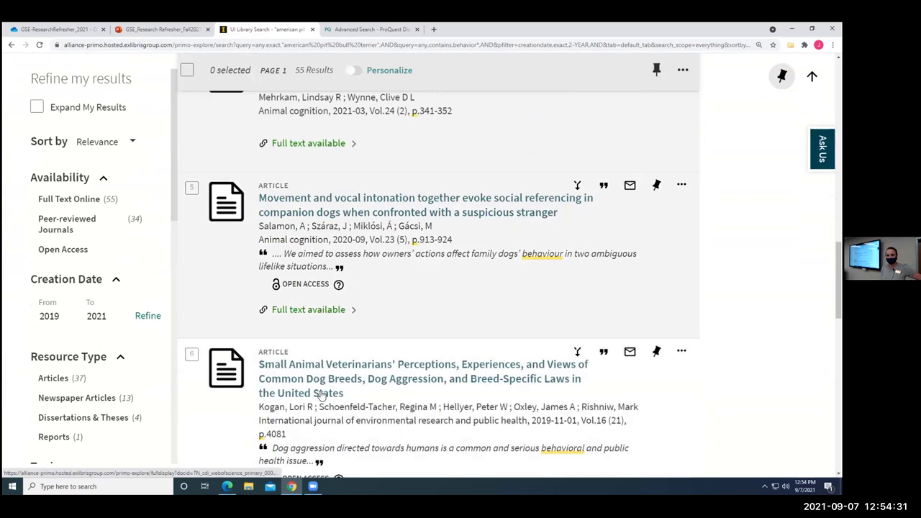
pyautogui.scroll(-3, 322, 396)
pyautogui.scroll(-3, 322, 395)
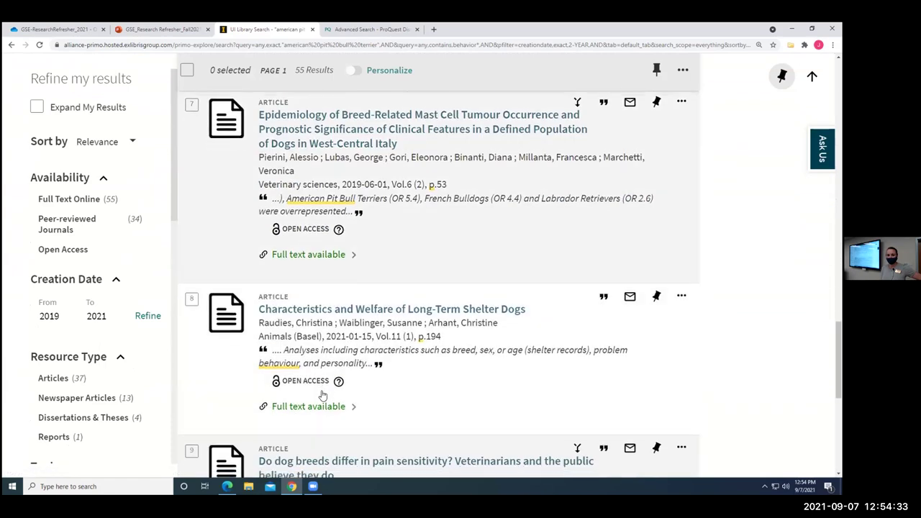
pyautogui.scroll(-6, 322, 395)
# Look through the filters for refining the results, from Availability and Creation Date down to Journal Title.
pyautogui.moveTo(27, 220)
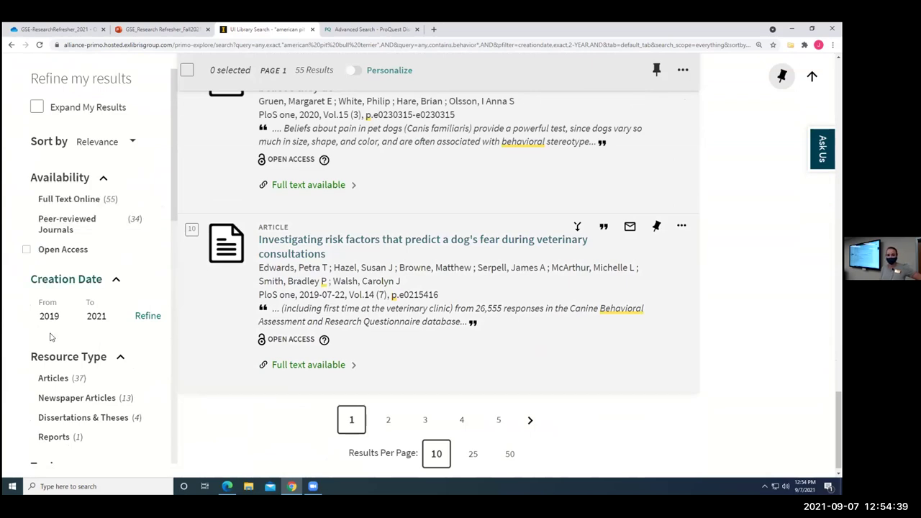
pyautogui.scroll(-3, 53, 369)
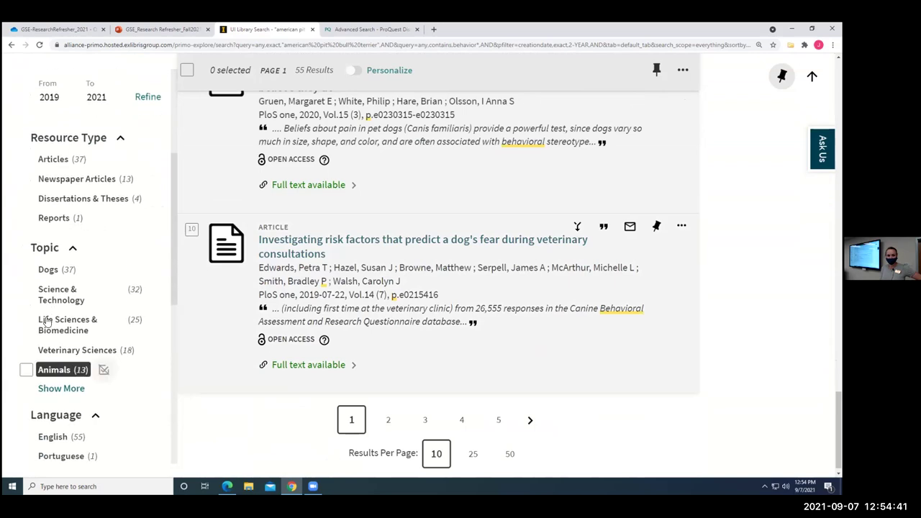
pyautogui.scroll(-5, 49, 370)
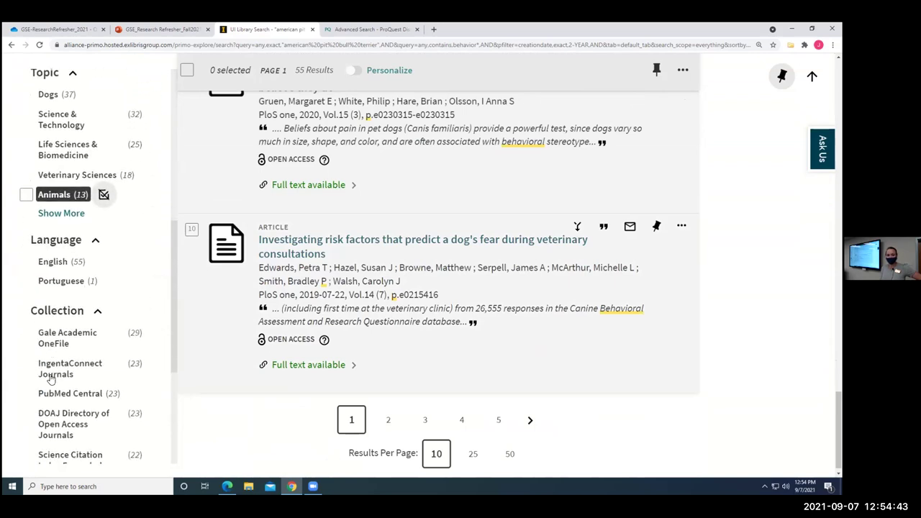
pyautogui.scroll(-1, 108, 345)
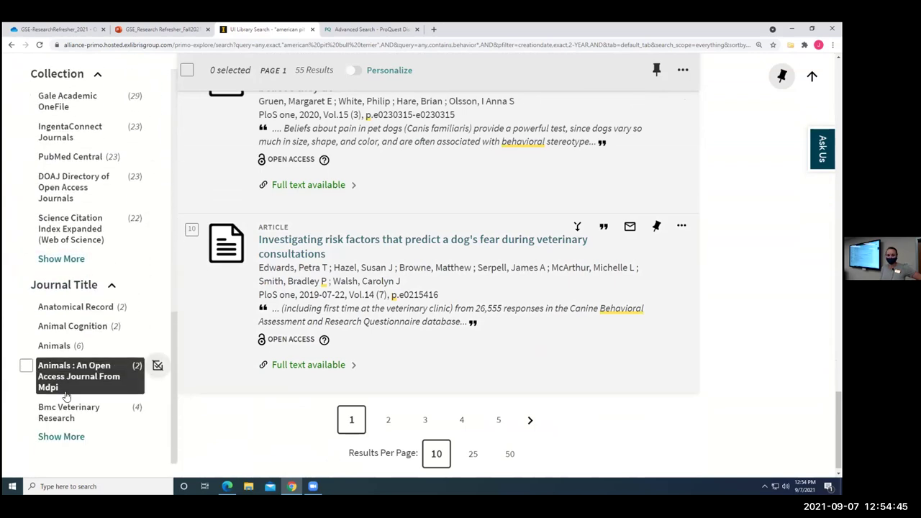
pyautogui.scroll(3, 108, 382)
pyautogui.scroll(6, 71, 396)
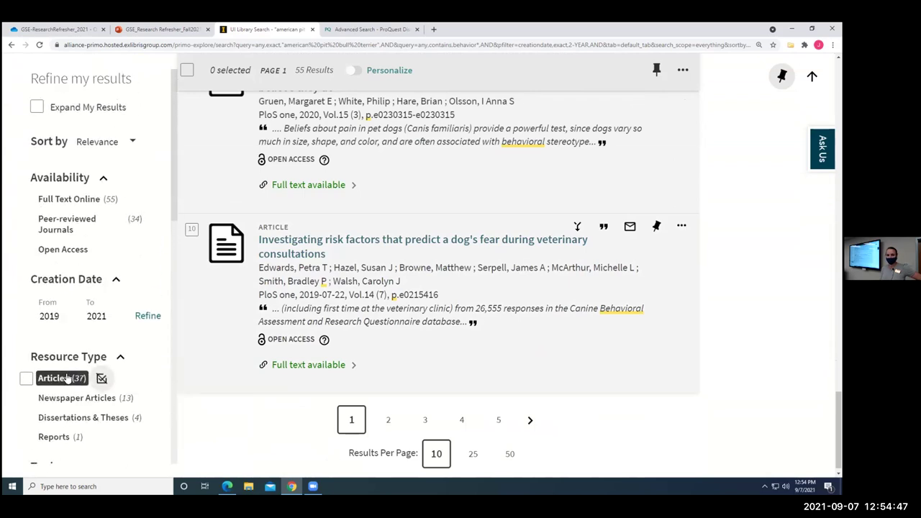
# Set the publication date of the advanced search to Any year and rerun the search.
pyautogui.scroll(4, 324, 282)
pyautogui.scroll(15, 324, 283)
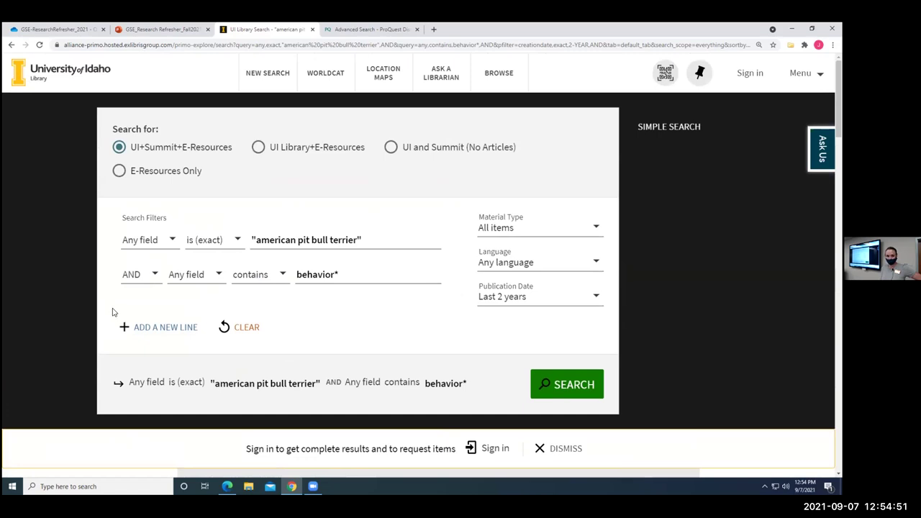
pyautogui.click(553, 298)
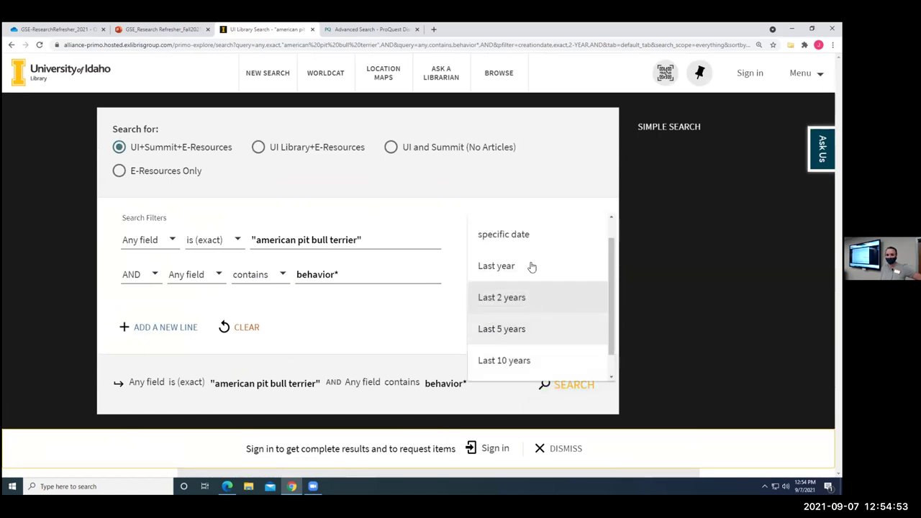
pyautogui.scroll(1, 514, 231)
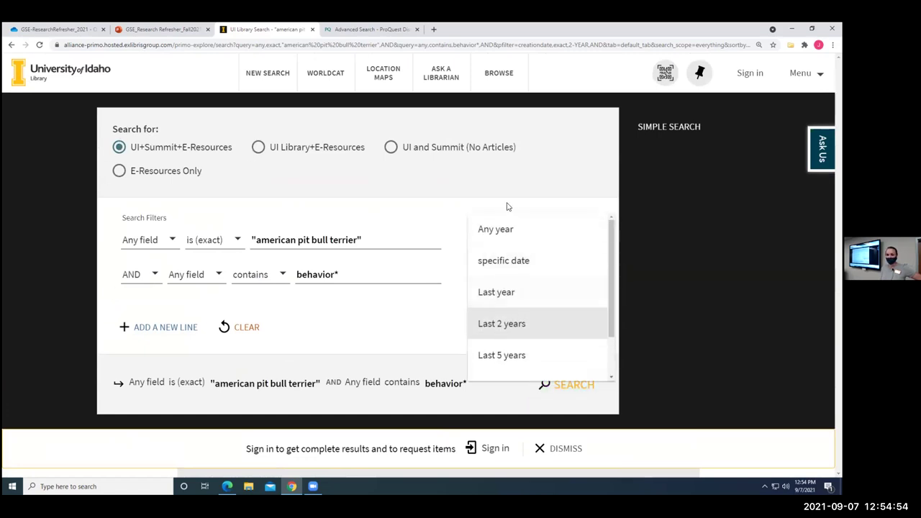
pyautogui.click(509, 246)
pyautogui.click(579, 384)
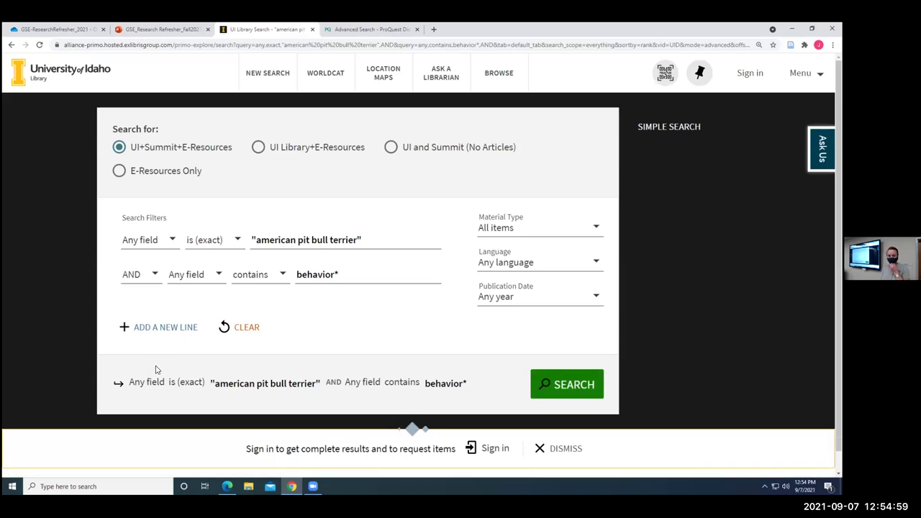
# Examine the result notice and the top results of the search without a date limit.
pyautogui.scroll(-4, 90, 353)
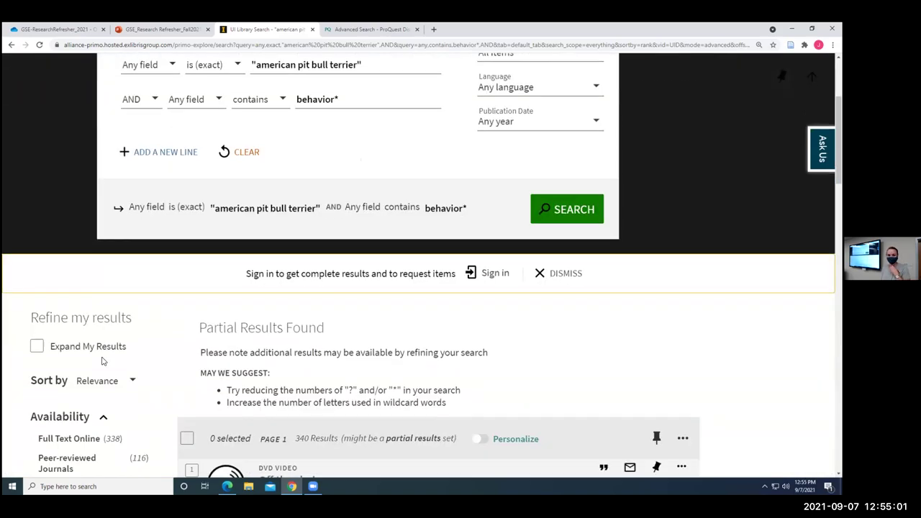
pyautogui.scroll(-2, 102, 361)
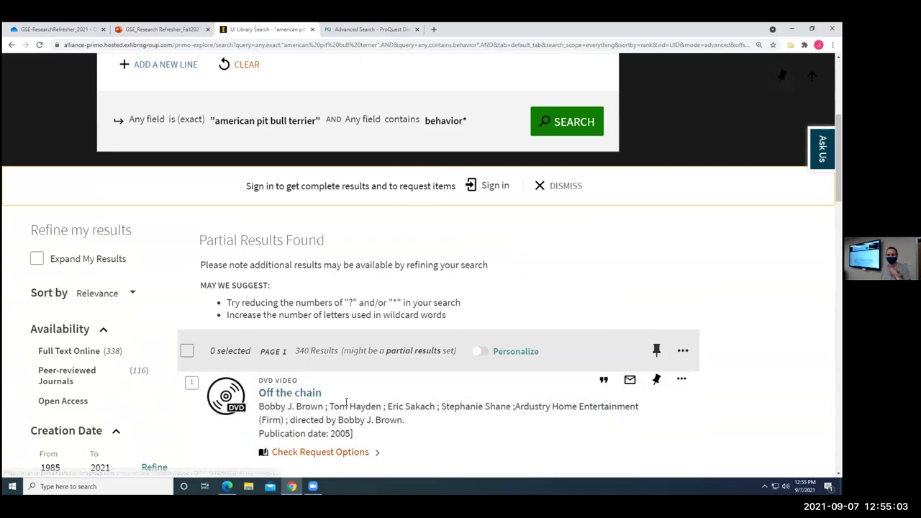
pyautogui.scroll(-2, 347, 403)
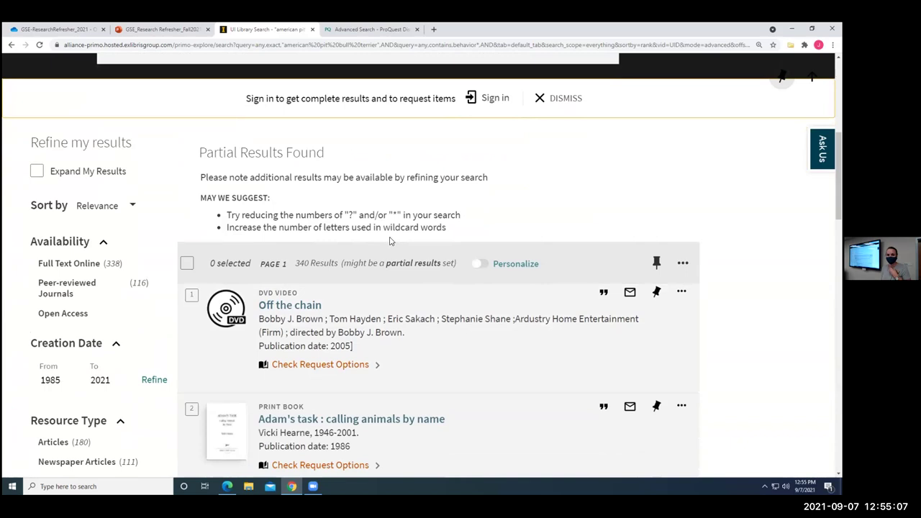
pyautogui.scroll(2, 391, 260)
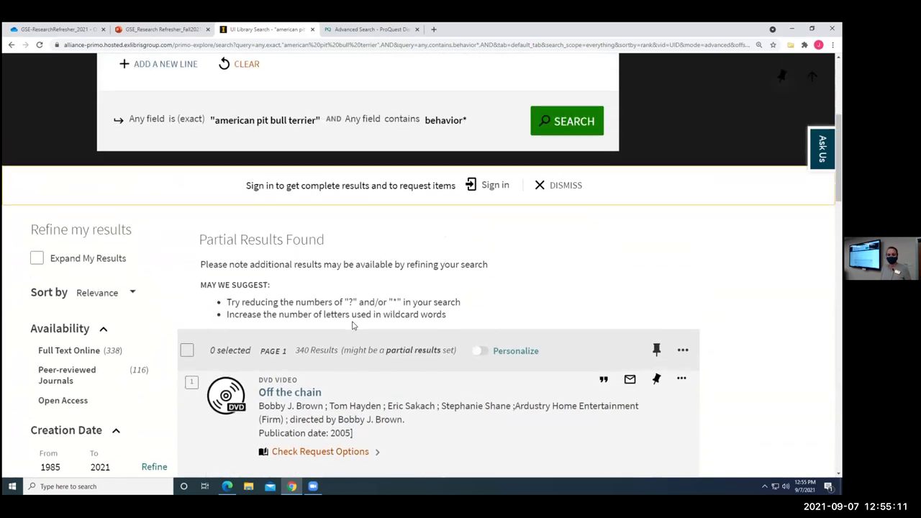
pyautogui.scroll(-5, 352, 335)
pyautogui.scroll(-1, 354, 323)
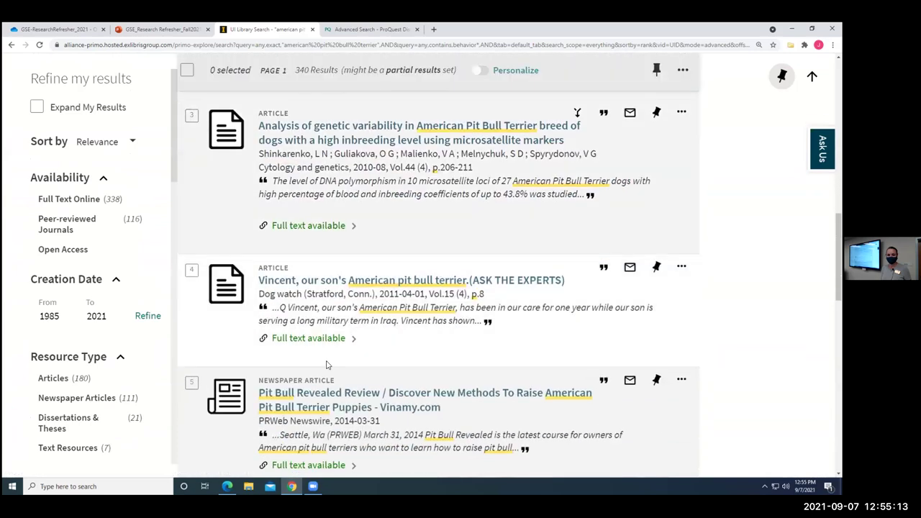
pyautogui.scroll(2, 43, 209)
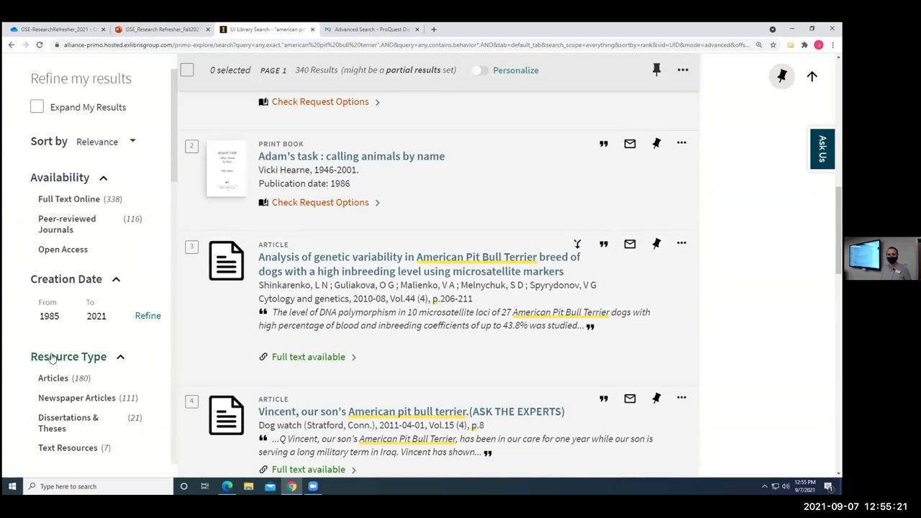
# Limit the results to the resource type Articles and look through the first articles listed.
pyautogui.click(26, 379)
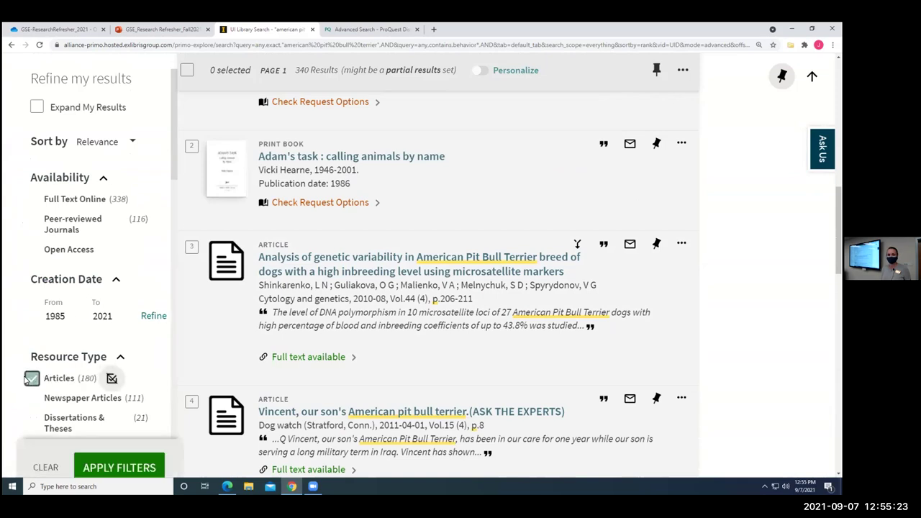
pyautogui.click(121, 448)
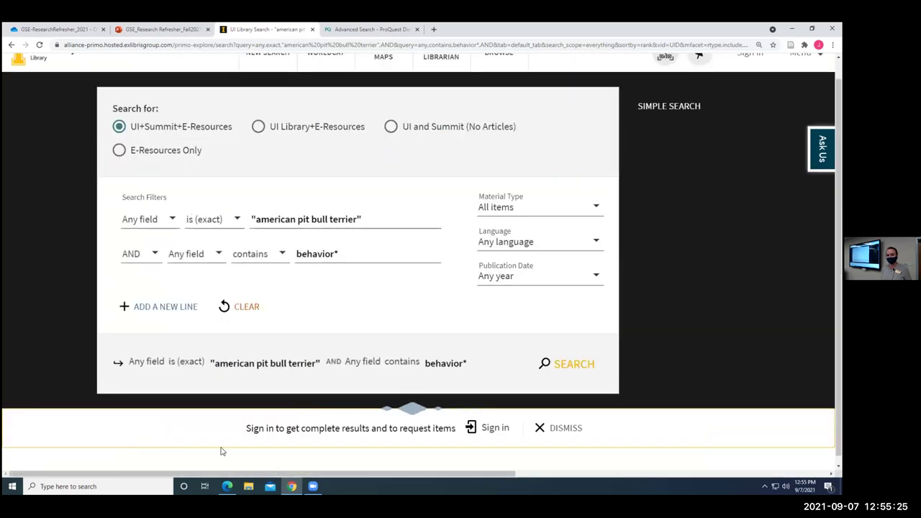
pyautogui.scroll(-3, 299, 416)
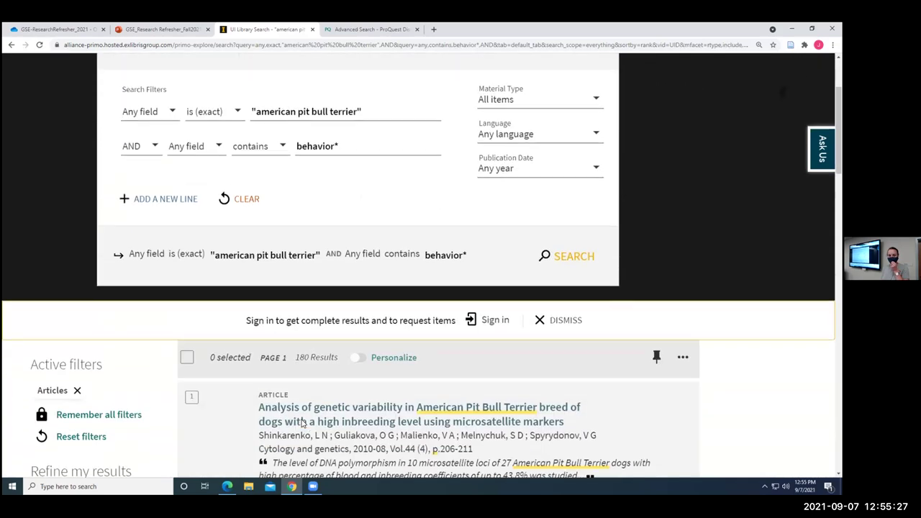
pyautogui.scroll(-5, 303, 426)
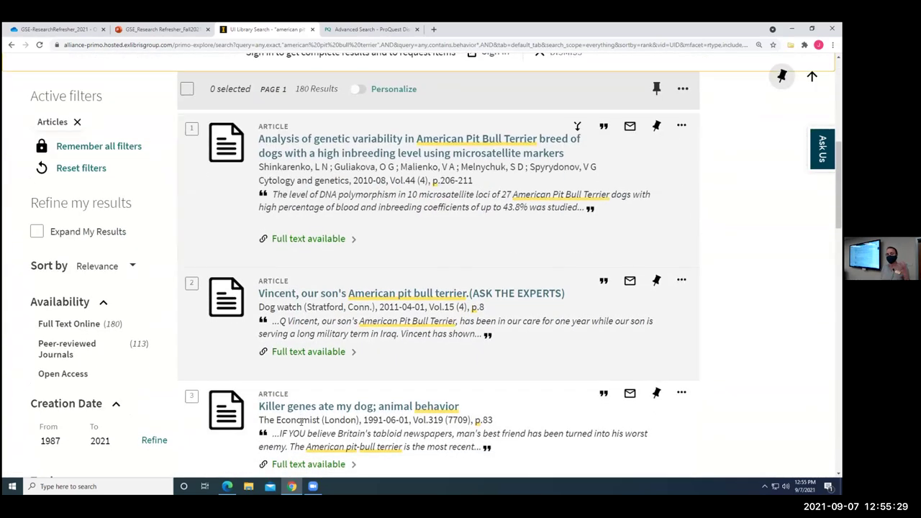
pyautogui.scroll(-1, 85, 329)
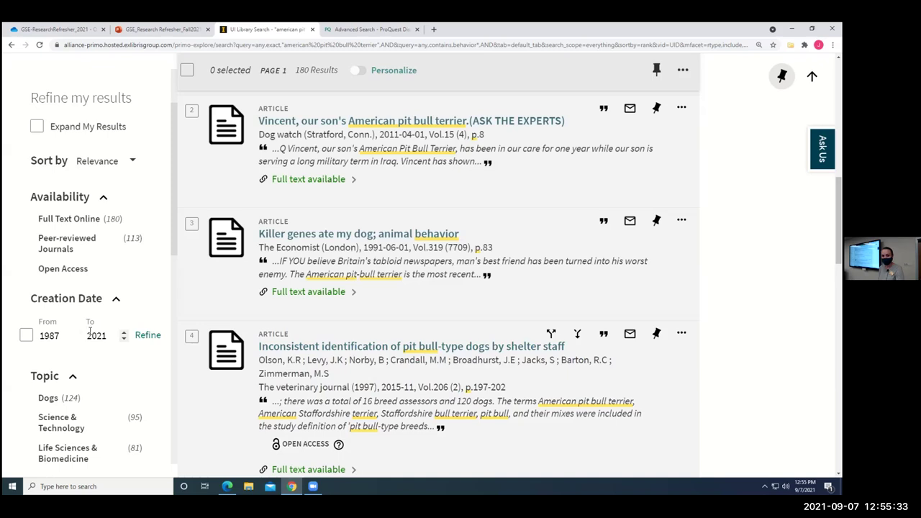
# Remove the active Articles filter from the results and return to the refinement options.
pyautogui.scroll(-2, 90, 331)
pyautogui.scroll(2, 85, 216)
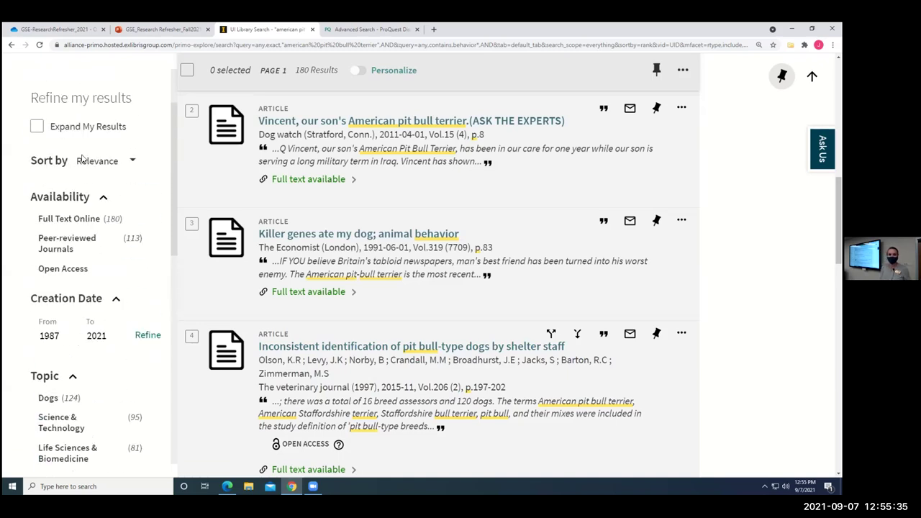
pyautogui.scroll(1, 81, 157)
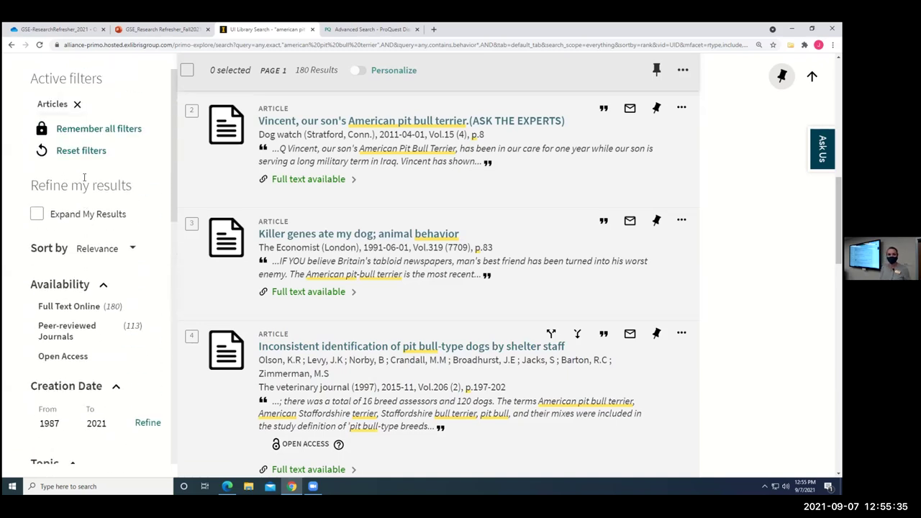
pyautogui.click(76, 105)
pyautogui.scroll(-3, 125, 369)
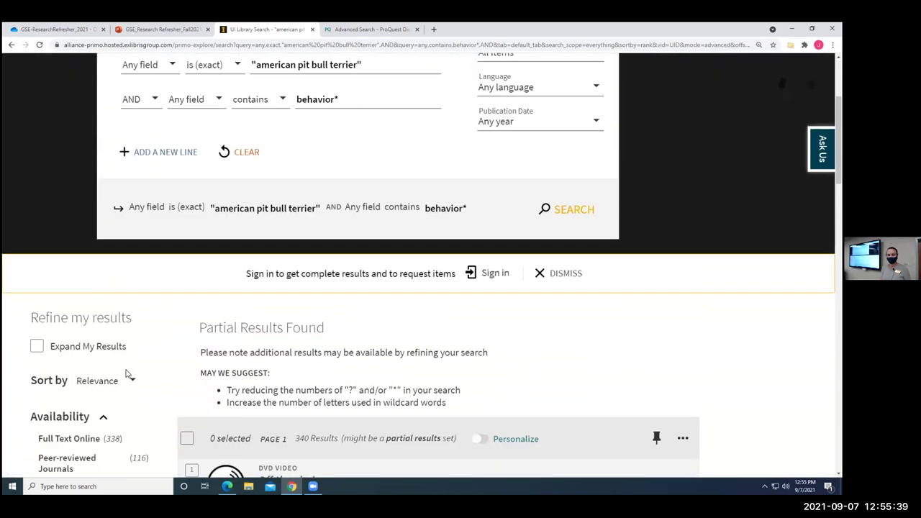
pyautogui.scroll(-3, 125, 374)
pyautogui.scroll(-3, 115, 364)
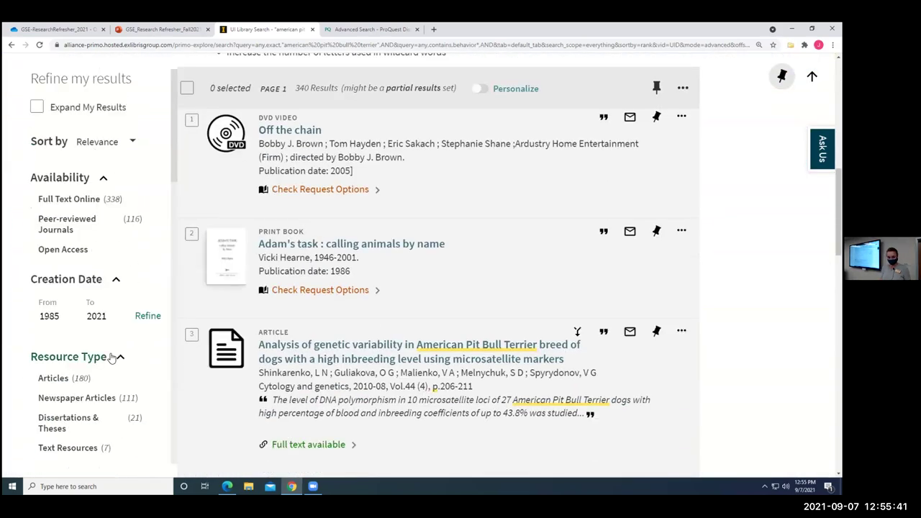
# Show all resource types and limit the results to Print Books.
pyautogui.scroll(-4, 111, 358)
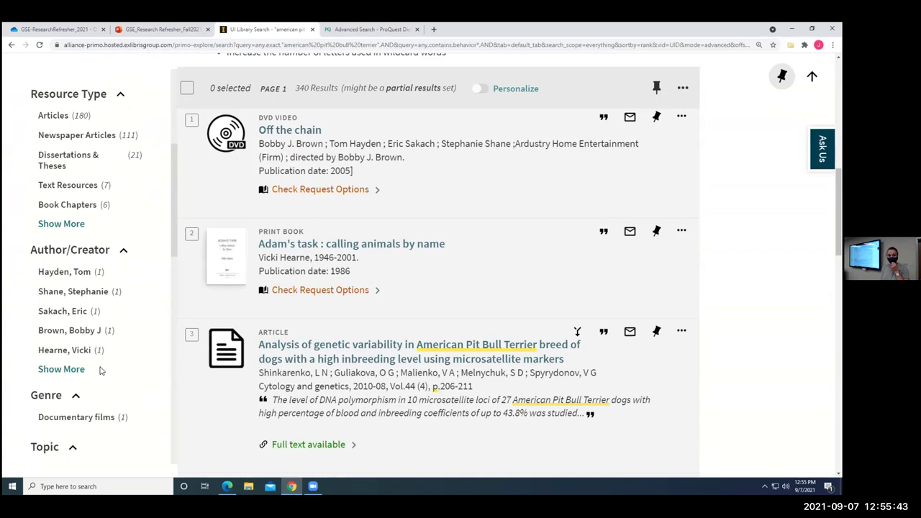
pyautogui.click(59, 224)
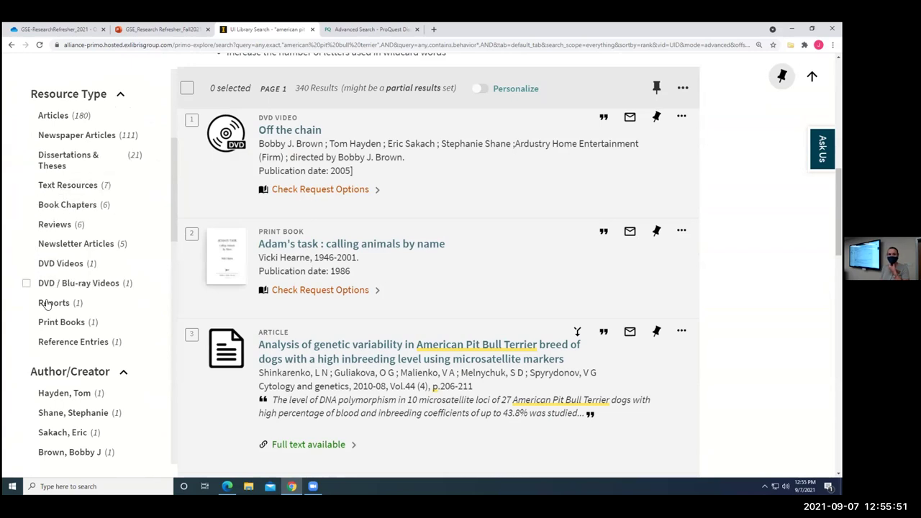
pyautogui.click(29, 323)
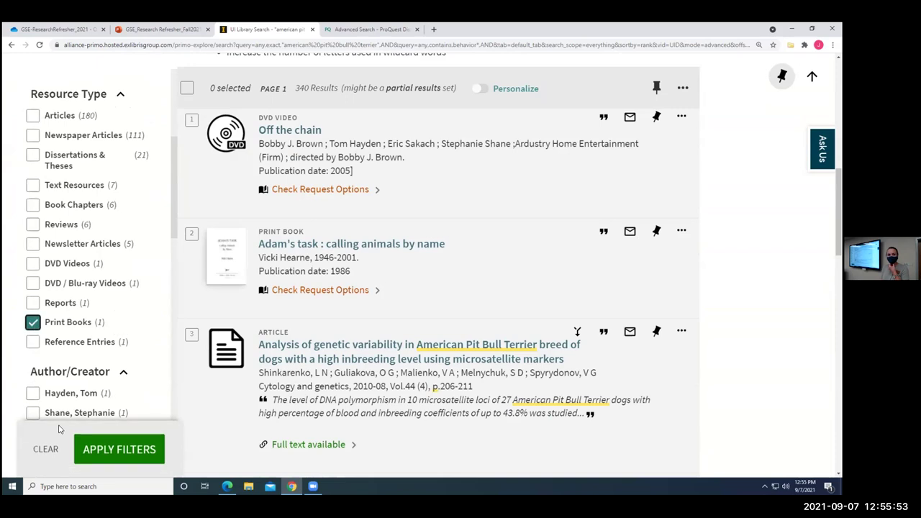
pyautogui.click(130, 449)
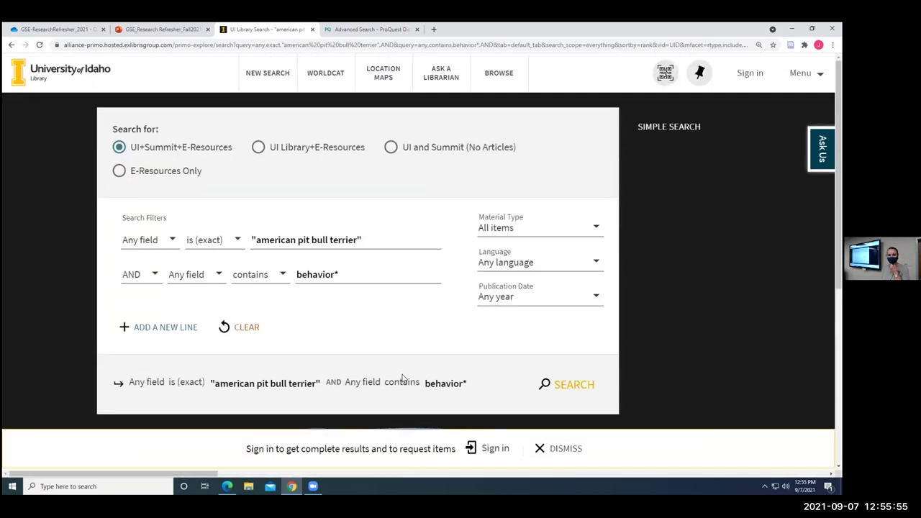
pyautogui.scroll(-2, 401, 381)
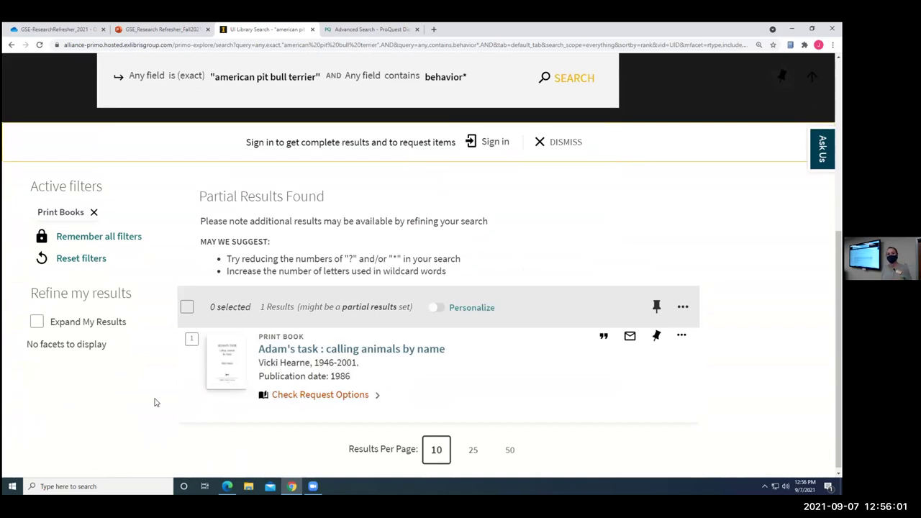
# Open the record of "Adam's task : calling animals by name", list the Summit libraries holding it, and close the record.
pyautogui.click(339, 356)
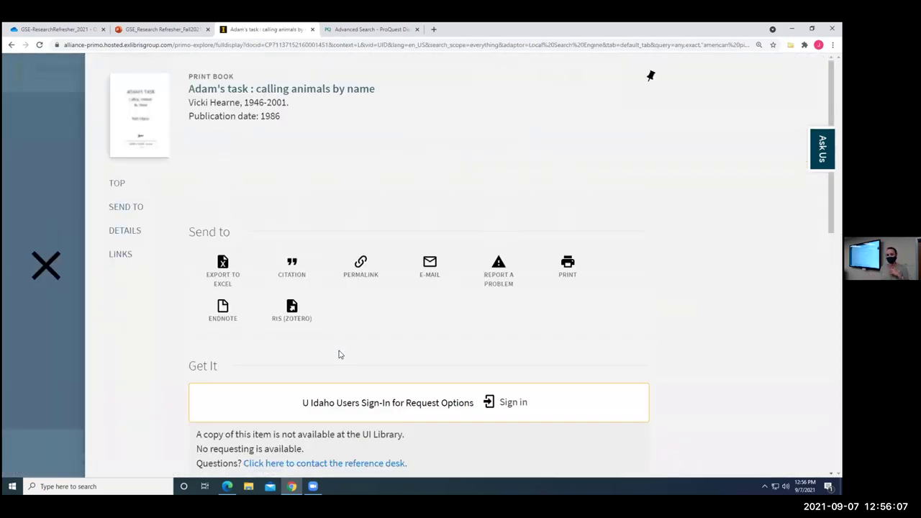
pyautogui.scroll(-3, 340, 354)
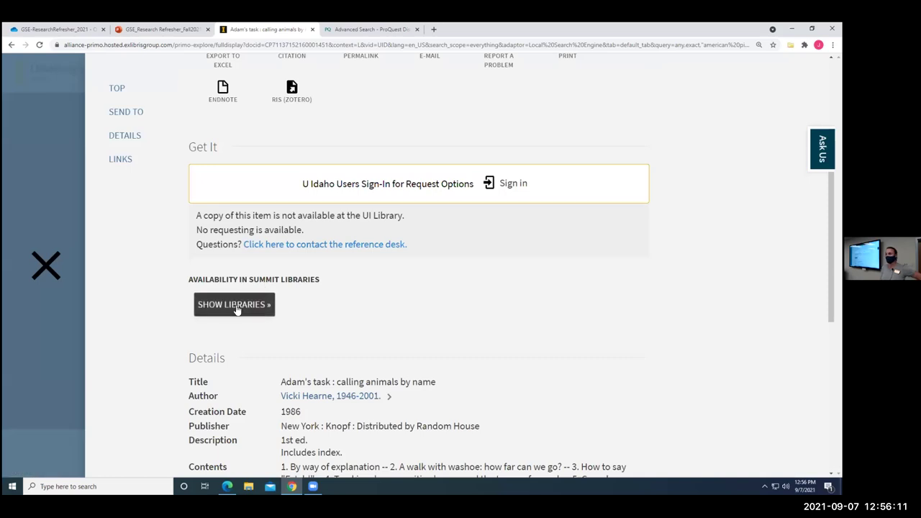
pyautogui.click(235, 305)
pyautogui.scroll(-2, 240, 330)
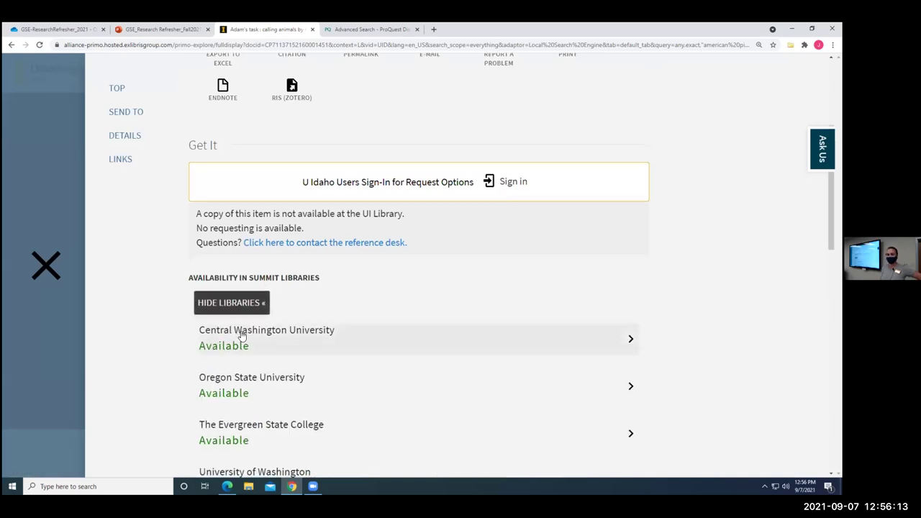
pyautogui.scroll(-3, 242, 331)
pyautogui.scroll(2, 239, 335)
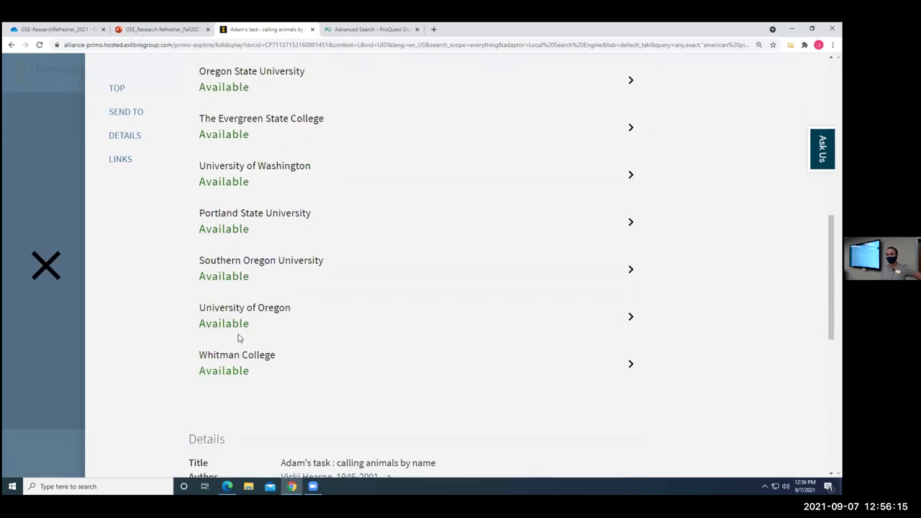
pyautogui.scroll(4, 238, 337)
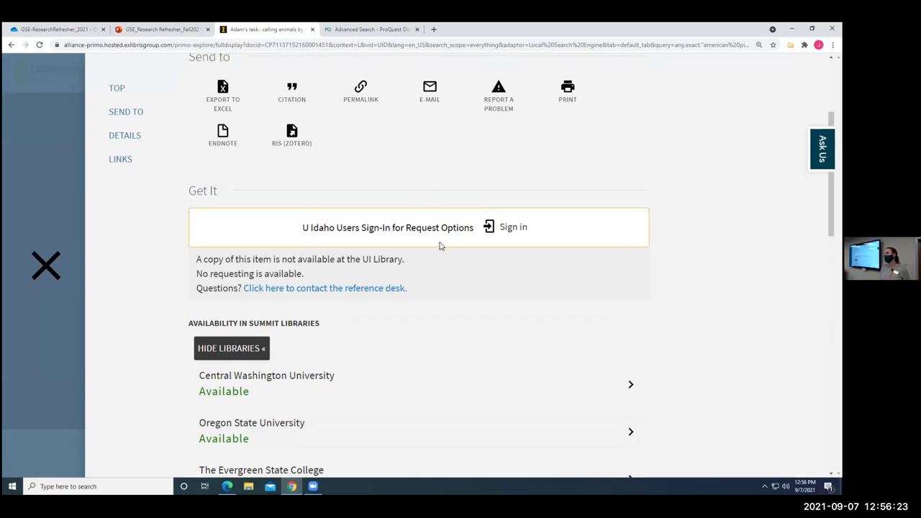
pyautogui.click(46, 265)
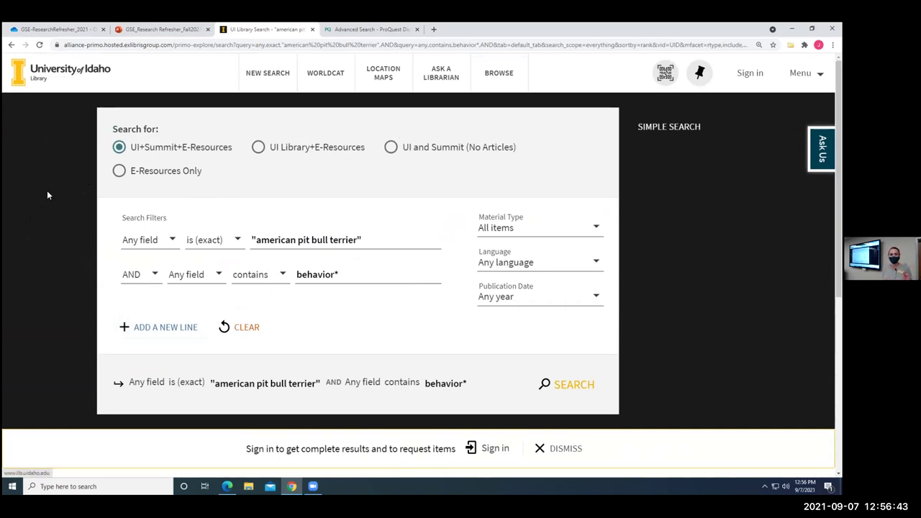
# Clear both search terms and enter dog as the first term.
pyautogui.scroll(-4, 180, 295)
pyautogui.scroll(3, 336, 182)
pyautogui.click(336, 183)
pyautogui.hotkey('ctrl', 'a')
pyautogui.press('BackSpace')
pyautogui.click(376, 153)
pyautogui.hotkey('ctrl', 'a')
pyautogui.press('BackSpace')
pyautogui.write('dog')
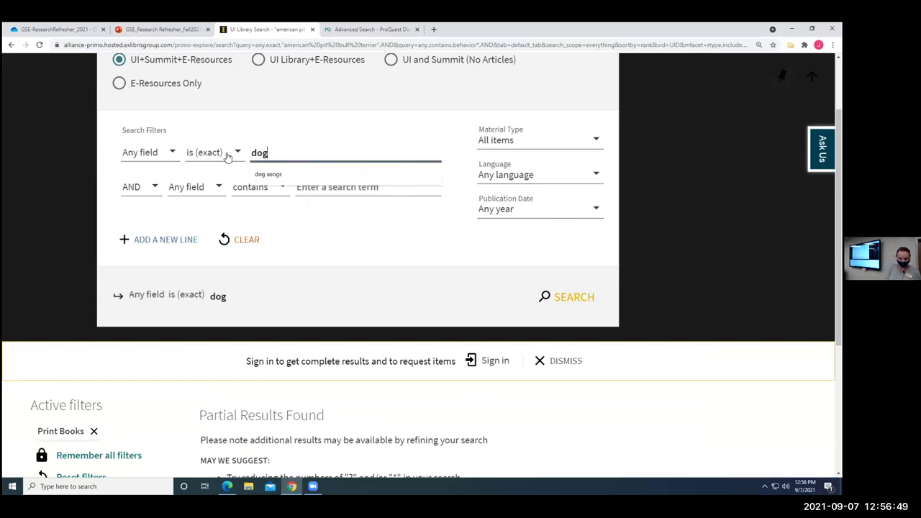
# Change the match condition of the first search term to contains and run the search.
pyautogui.click(229, 128)
pyautogui.click(206, 154)
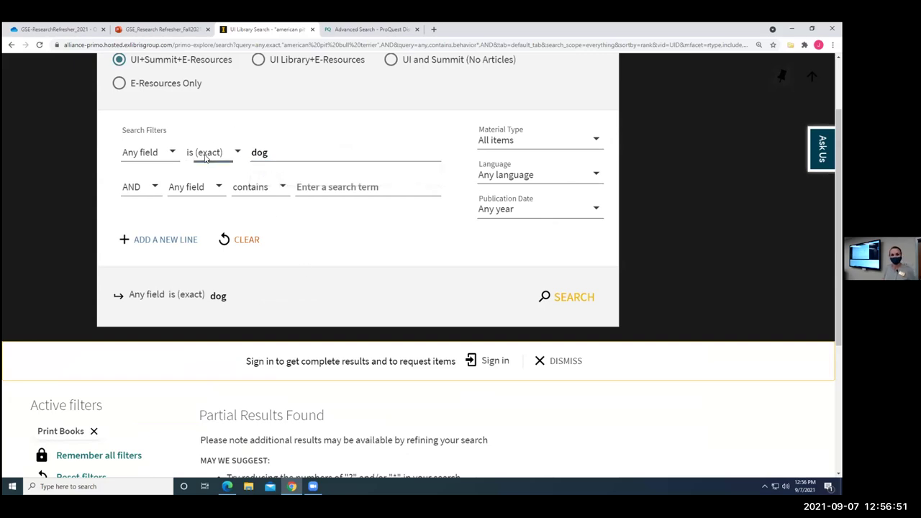
pyautogui.click(216, 124)
pyautogui.click(565, 302)
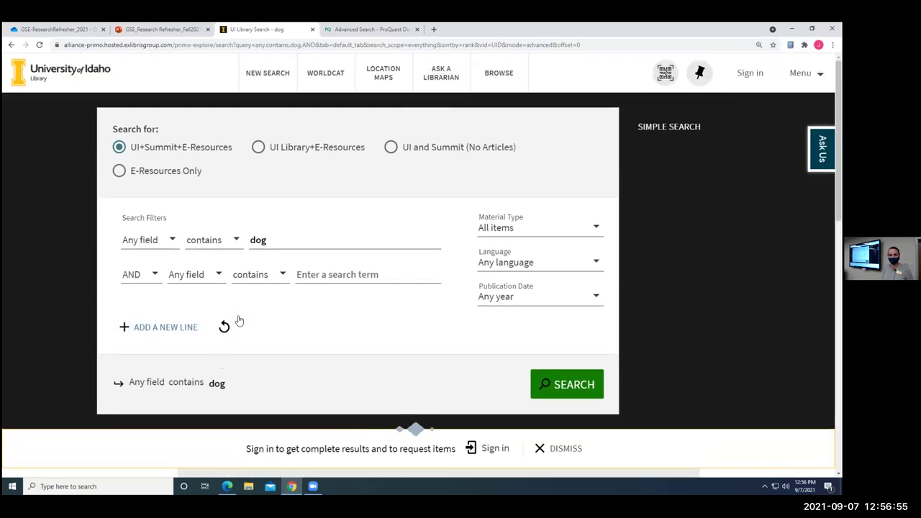
# Open the UI Library Main Stacks availability details of the first print book, "Dog" from 2000.
pyautogui.scroll(-3, 241, 319)
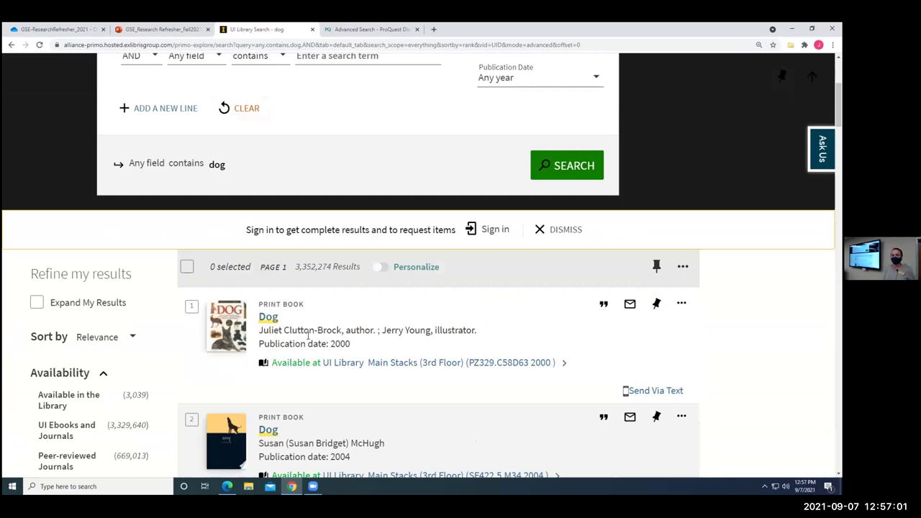
pyautogui.click(382, 363)
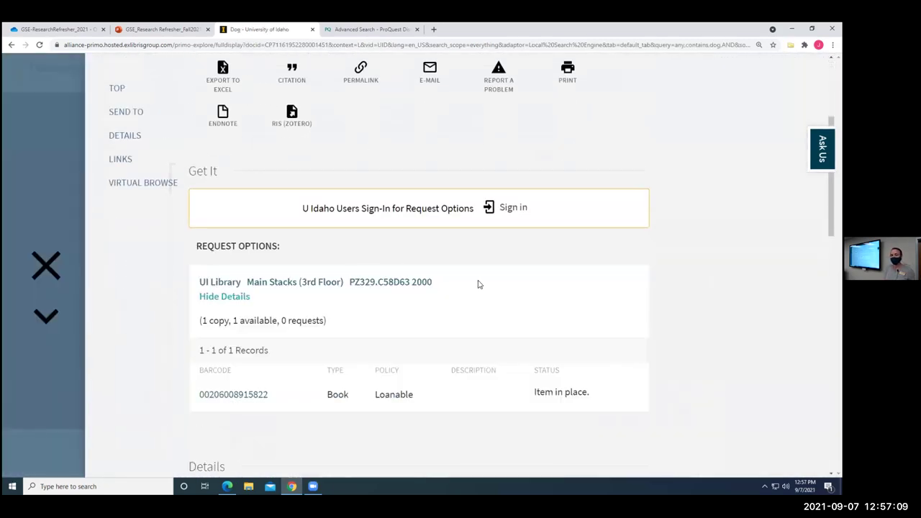
# Highlight the book's UI Library Main Stacks location and call number, and close the record.
pyautogui.moveTo(449, 283); pyautogui.dragTo(184, 283)
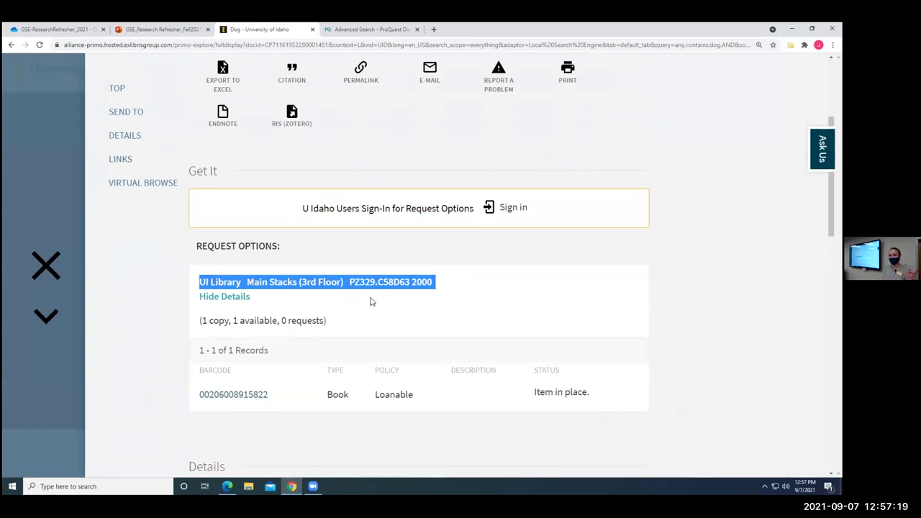
pyautogui.click(315, 282)
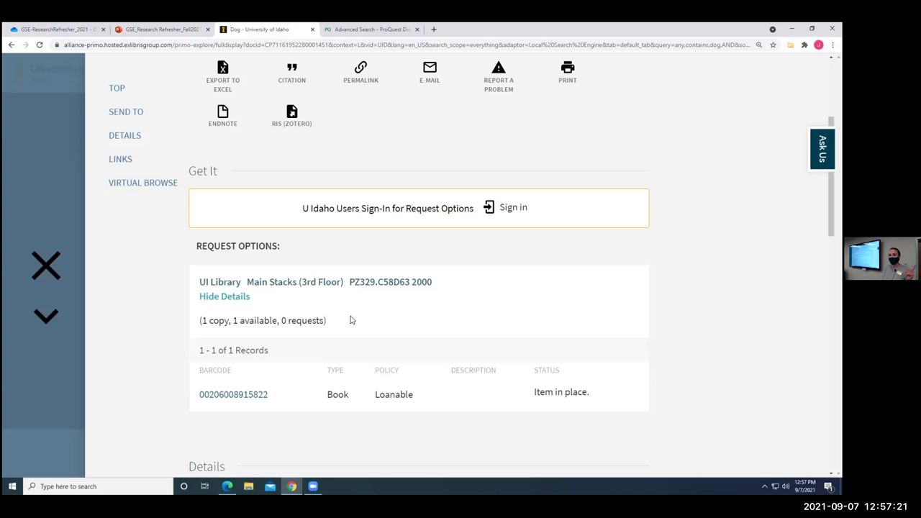
pyautogui.click(62, 272)
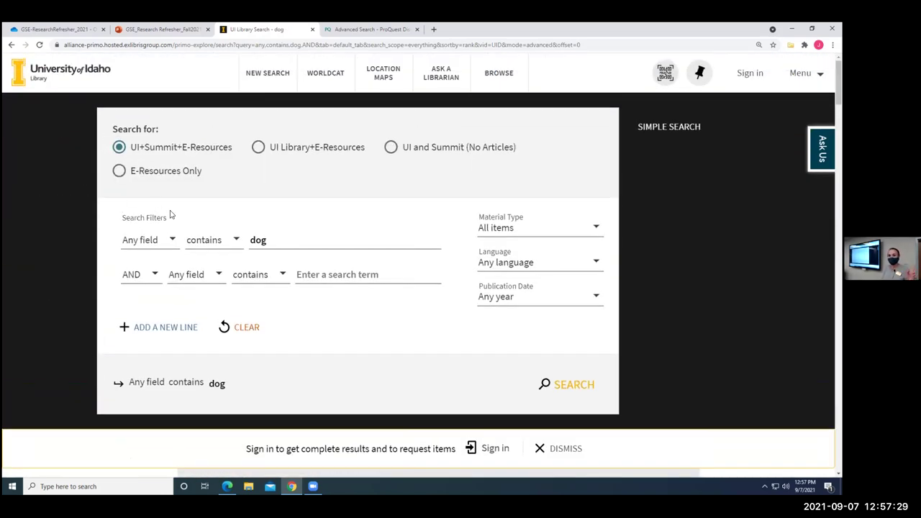
# Open the library's location maps, view the Third Floor map enlarged, and close the enlarged map.
pyautogui.click(389, 72)
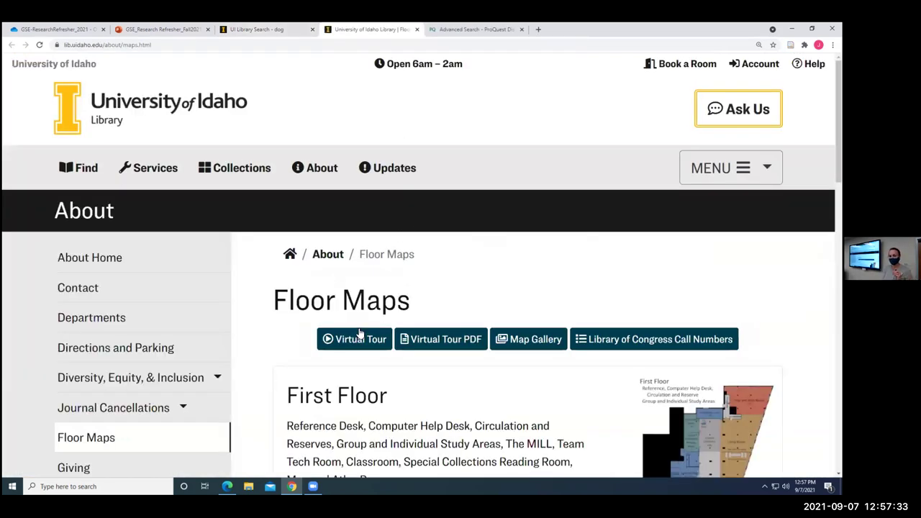
pyautogui.scroll(-5, 360, 333)
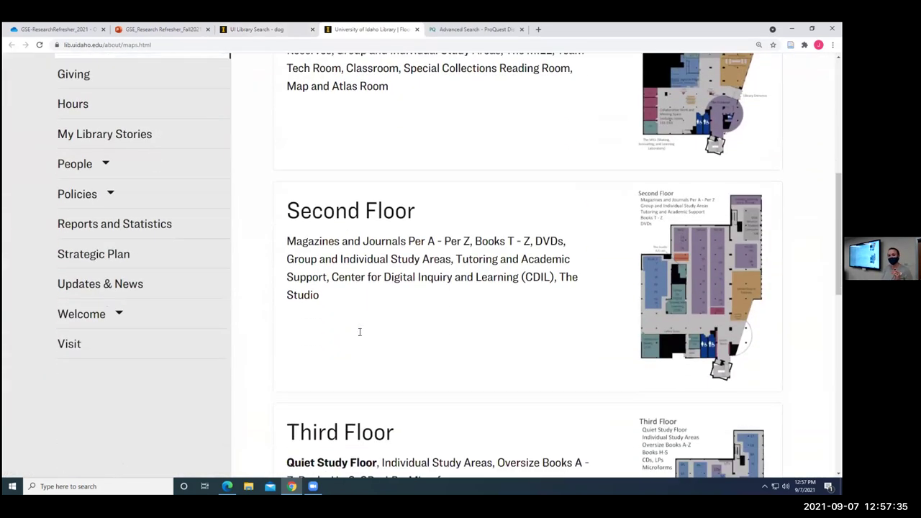
pyautogui.scroll(-4, 360, 332)
pyautogui.click(686, 271)
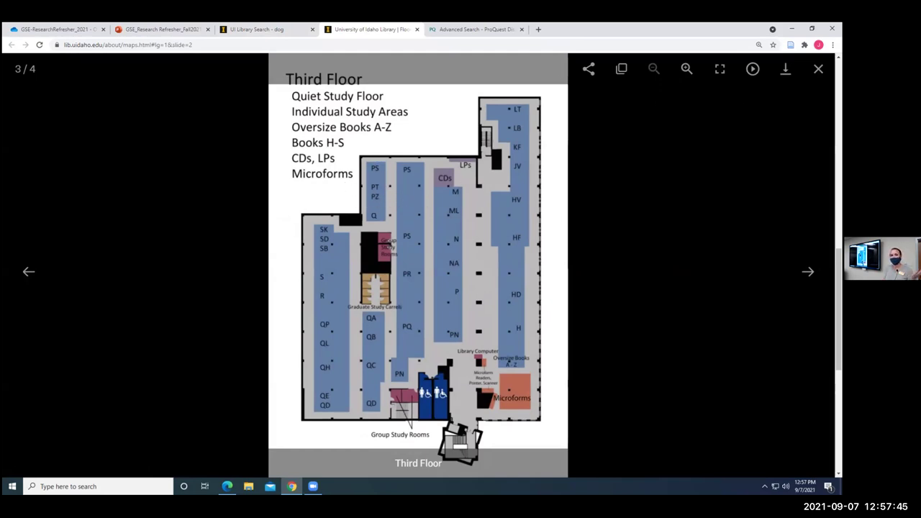
pyautogui.click(819, 69)
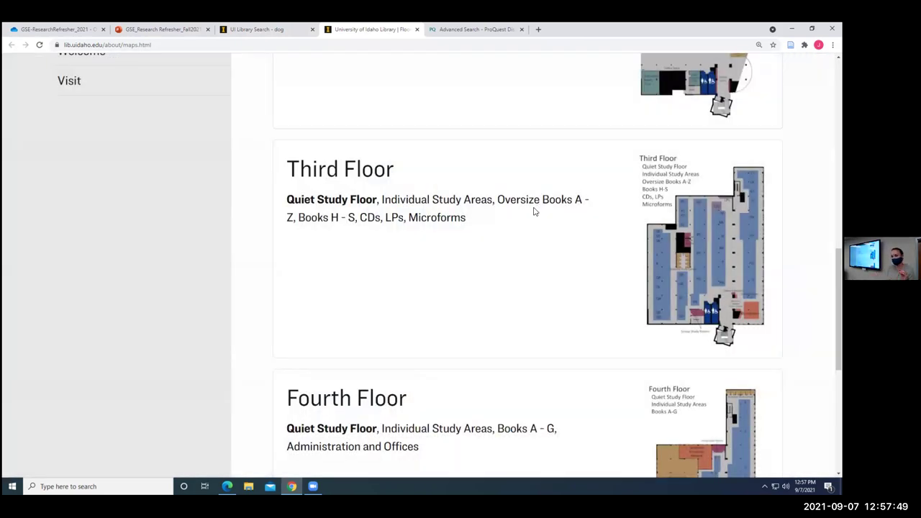
pyautogui.scroll(2, 305, 290)
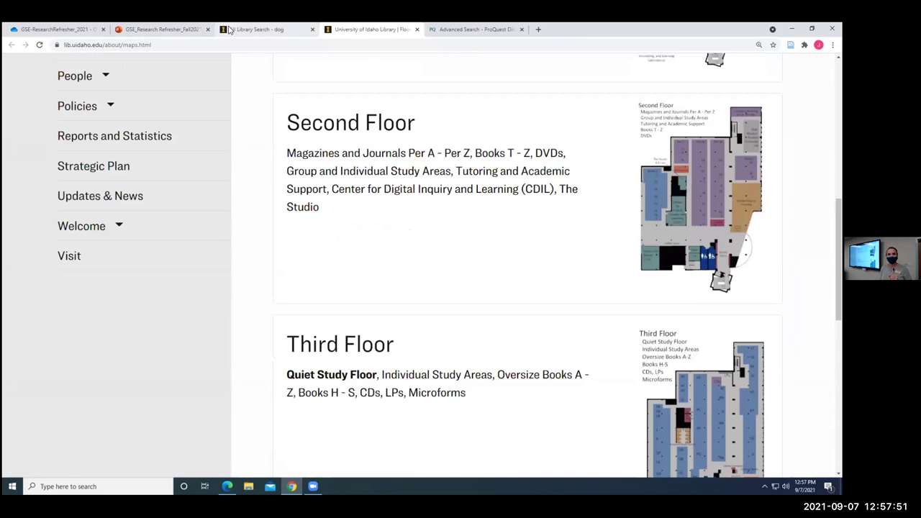
# Return to the catalog results, review the Main Stacks availability of "Dog" from 2000 again, and close the record.
pyautogui.click(229, 30)
pyautogui.scroll(-1, 270, 316)
pyautogui.scroll(-3, 270, 317)
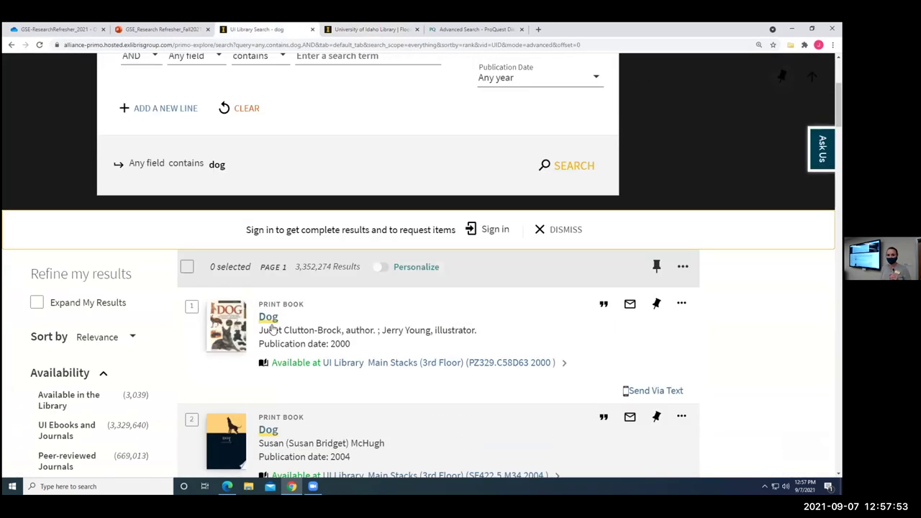
pyautogui.click(330, 363)
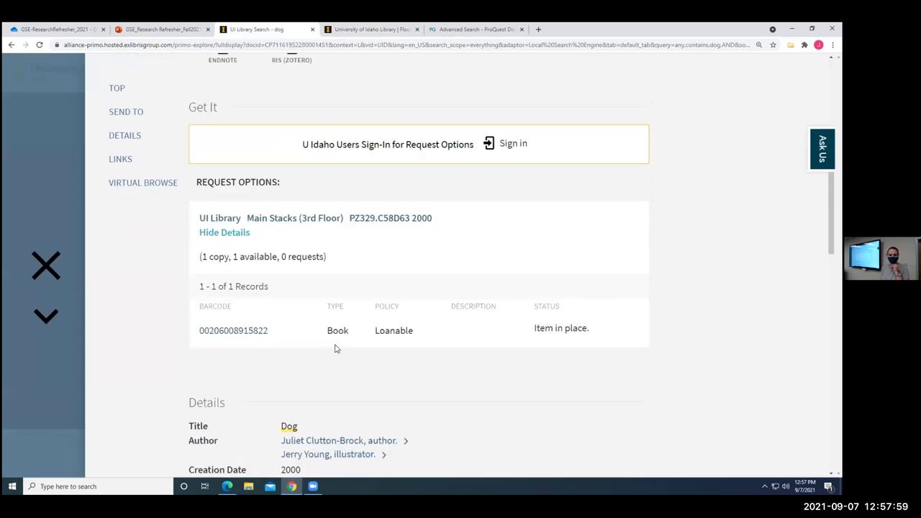
pyautogui.scroll(-2, 334, 349)
pyautogui.scroll(3, 335, 349)
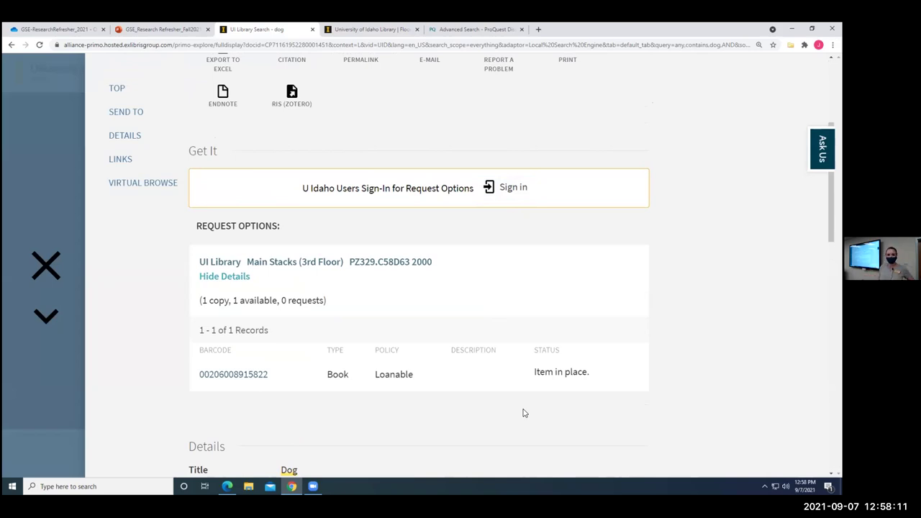
pyautogui.click(46, 266)
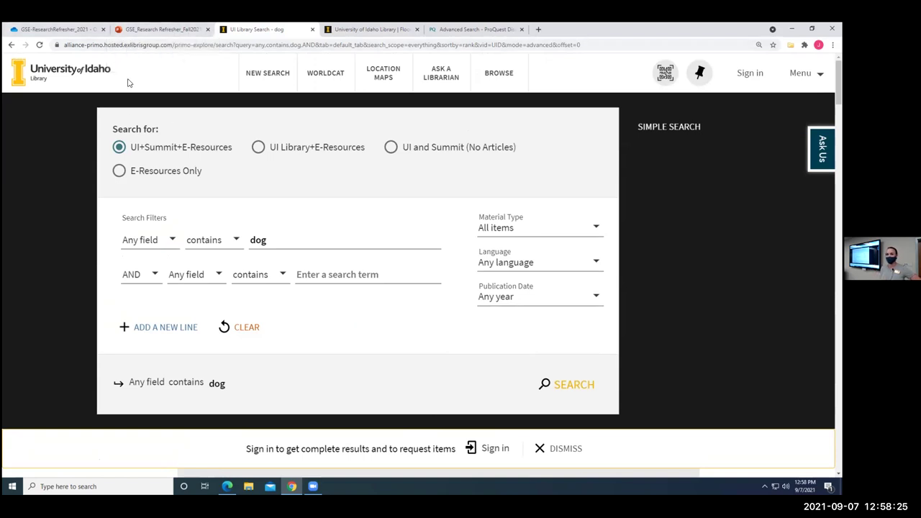
# Open the Databases by Title list from the library home page and filter it to Education, Curriculum & Instruction.
pyautogui.click(29, 80)
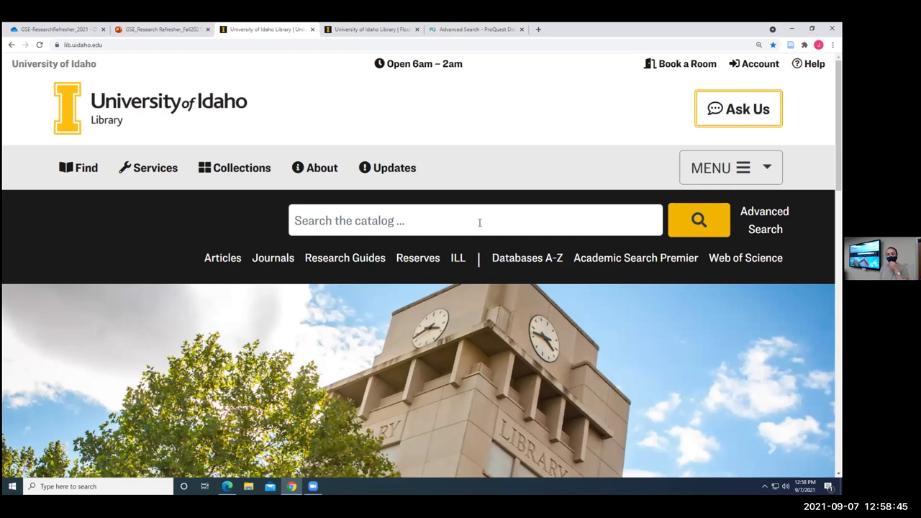
pyautogui.click(537, 259)
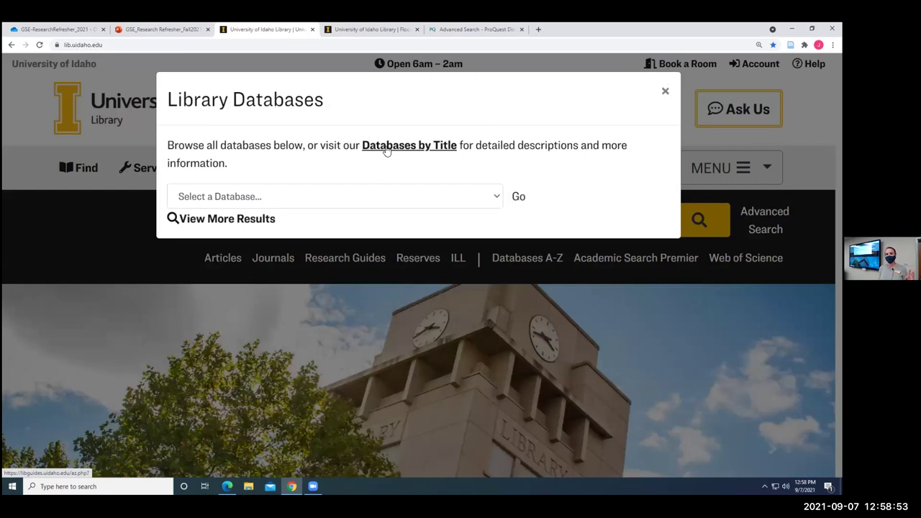
pyautogui.click(387, 147)
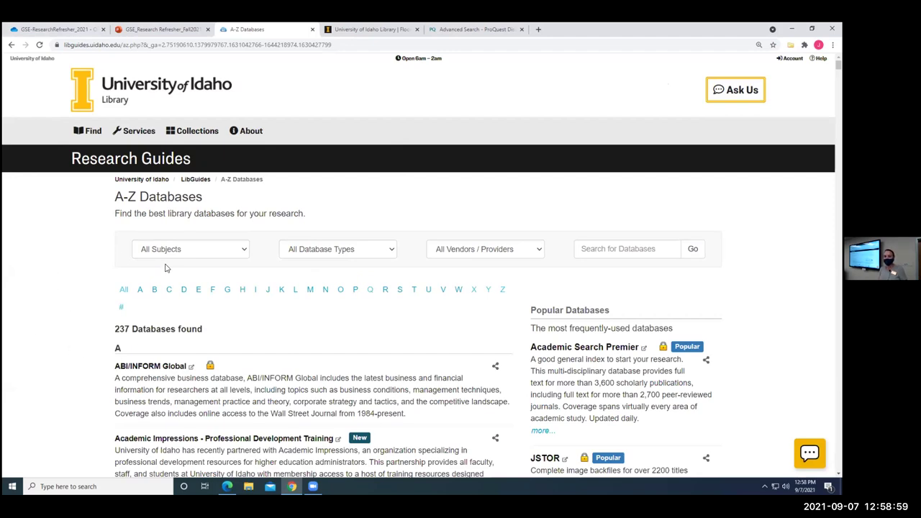
pyautogui.click(207, 252)
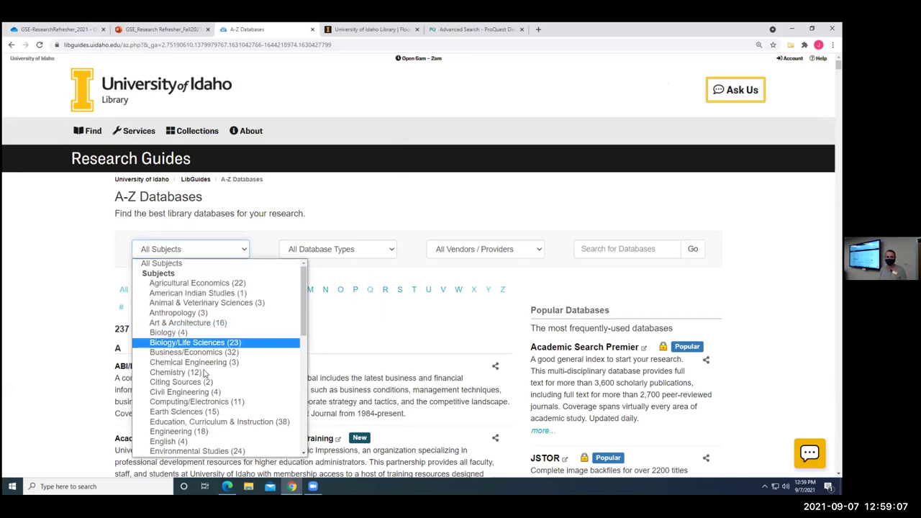
pyautogui.click(201, 424)
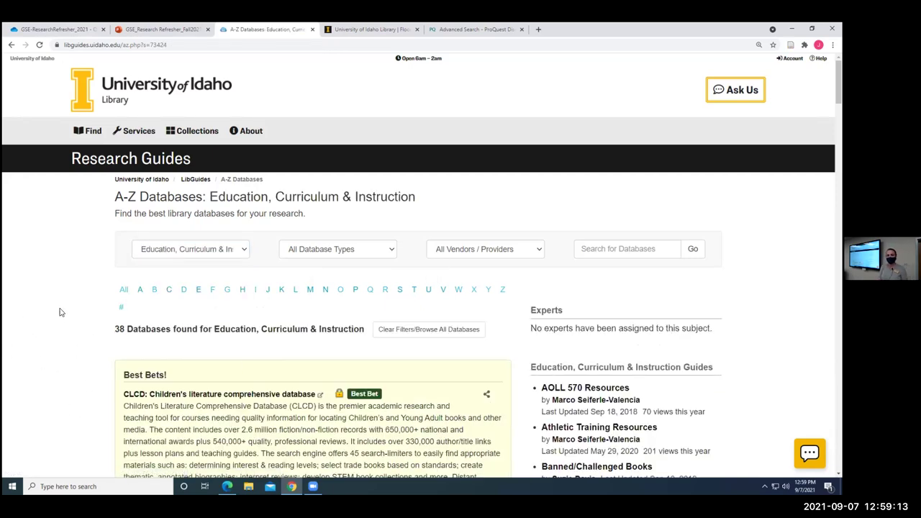
# Find ERIC in the filtered database list and open the database.
pyautogui.scroll(-3, 62, 321)
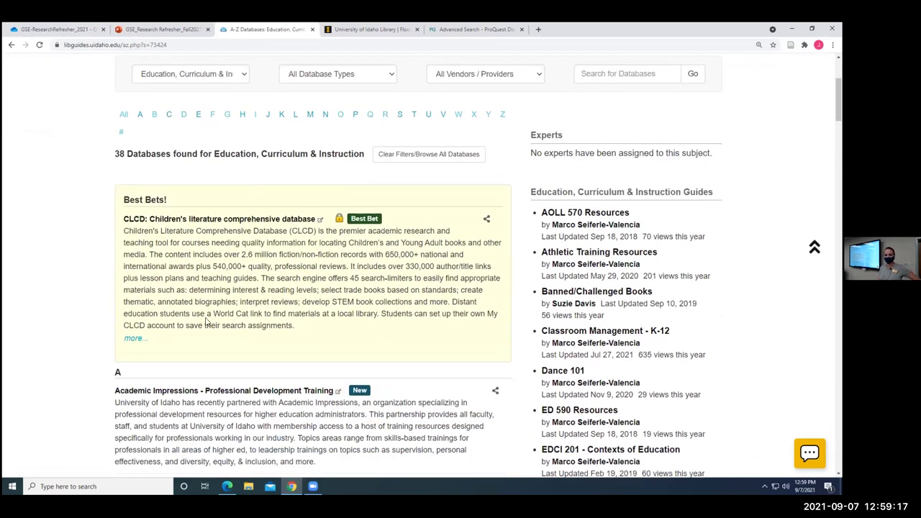
pyautogui.scroll(-3, 209, 318)
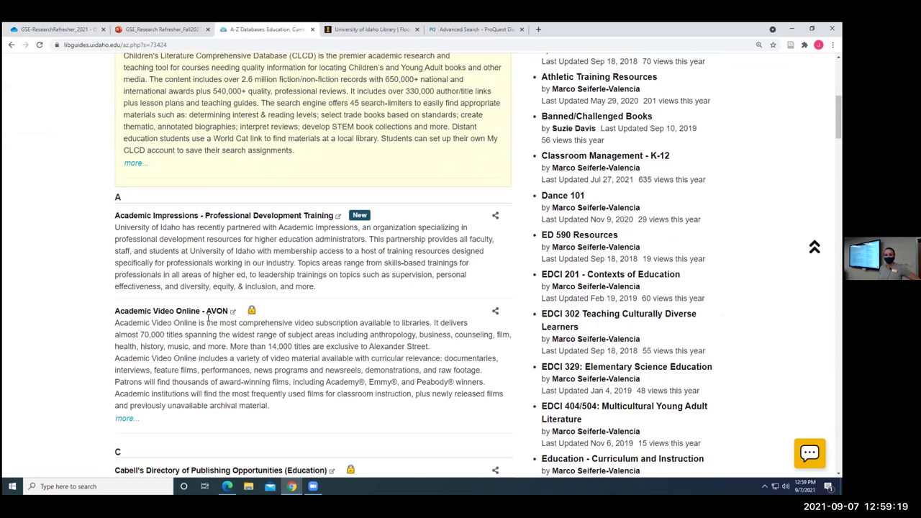
pyautogui.scroll(-3, 264, 324)
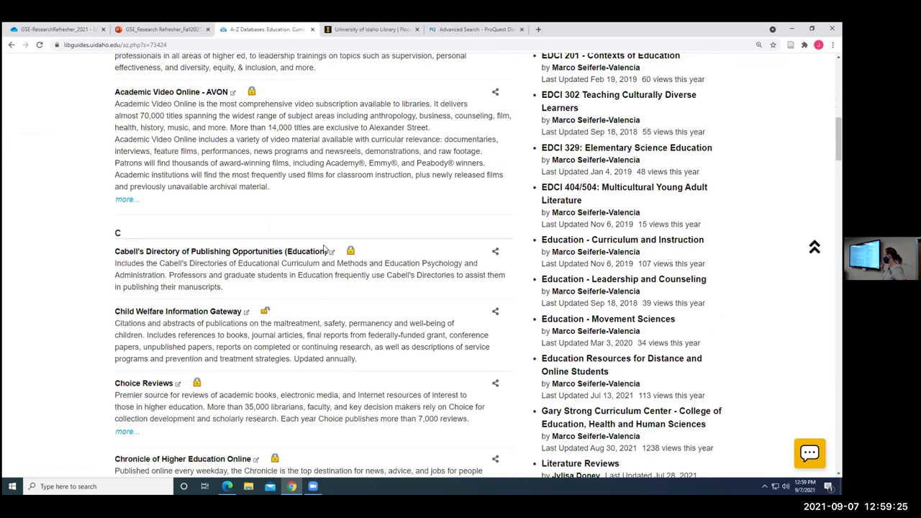
pyautogui.scroll(-3, 200, 357)
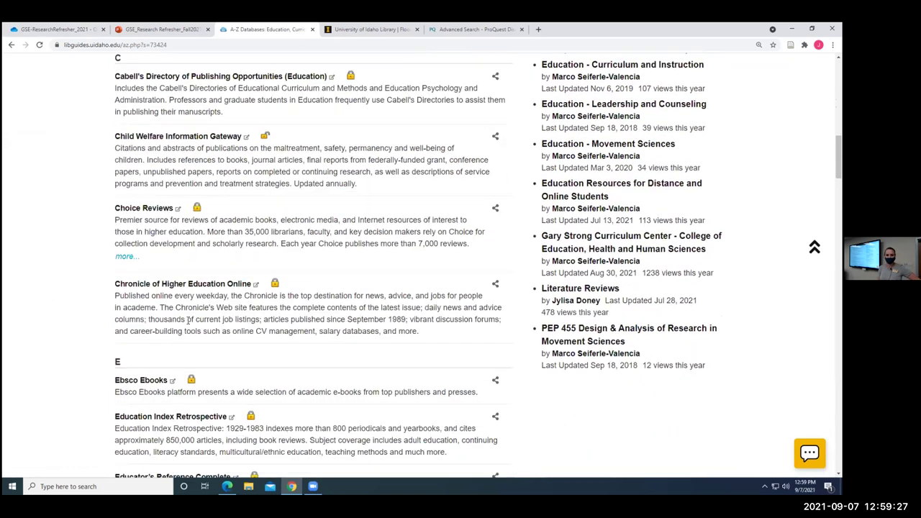
pyautogui.scroll(-1, 37, 351)
pyautogui.scroll(-3, 37, 351)
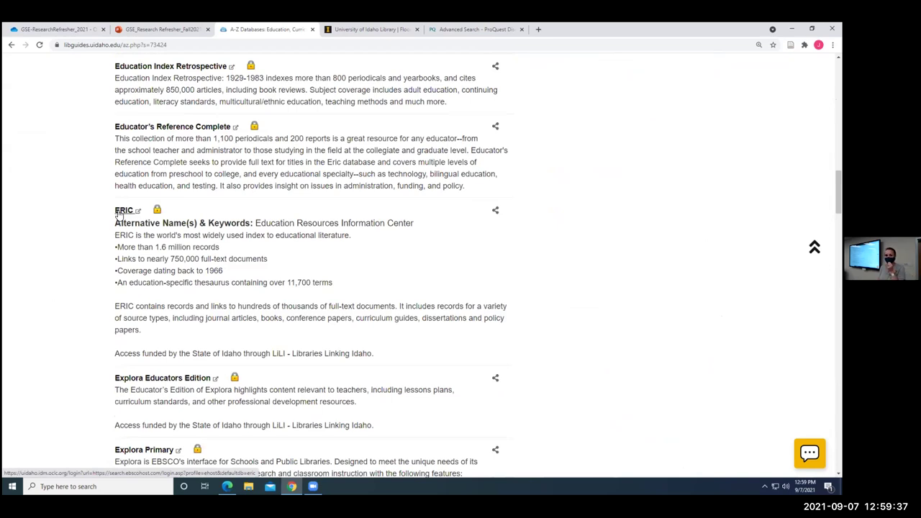
pyautogui.click(122, 211)
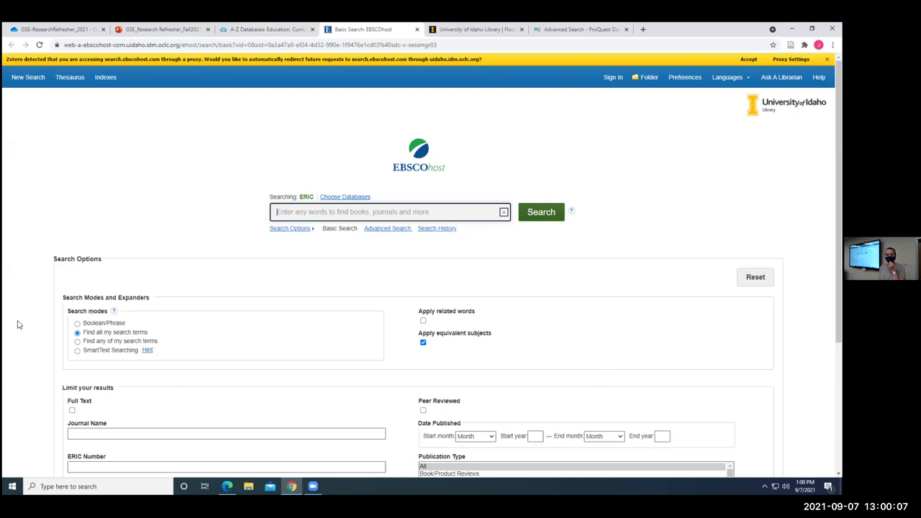
# Switch the ERIC search mode to Boolean/Phrase and back to Find all my search terms.
pyautogui.scroll(-2, 20, 333)
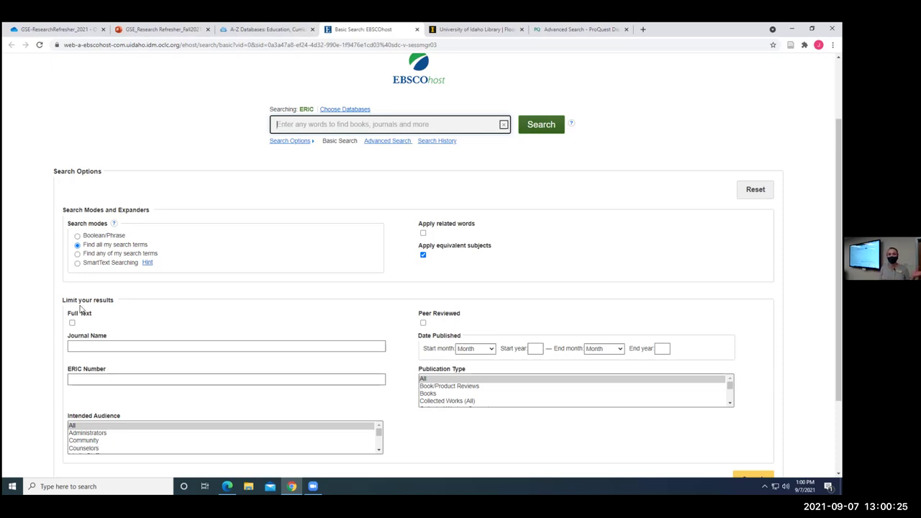
pyautogui.click(78, 236)
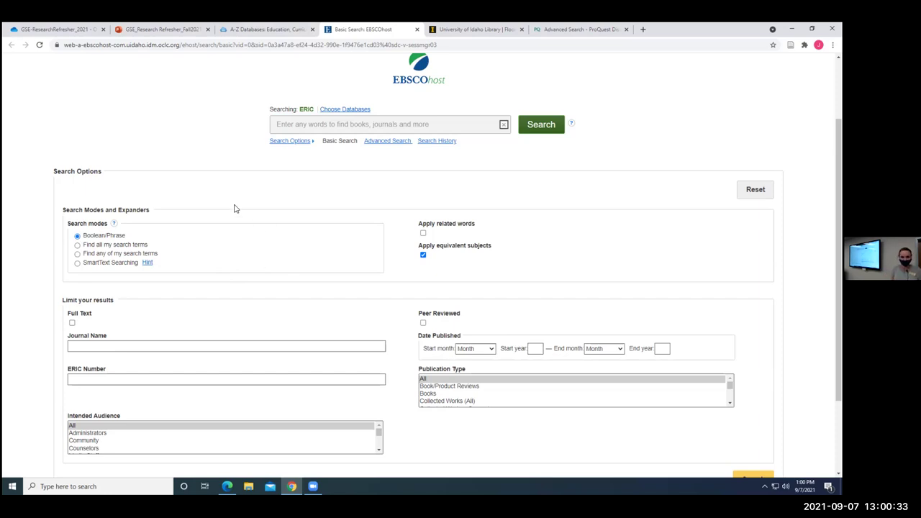
pyautogui.click(328, 119)
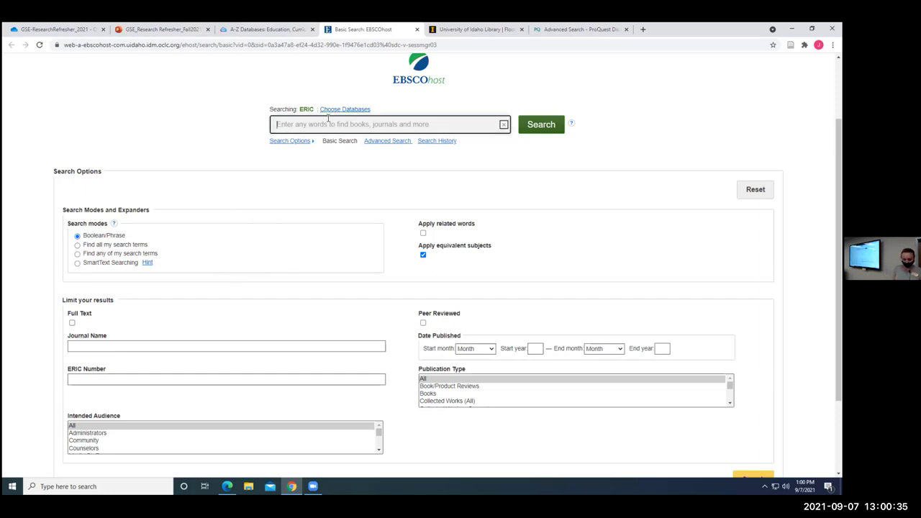
pyautogui.write('1')
pyautogui.press('BackSpace')
pyautogui.click(78, 246)
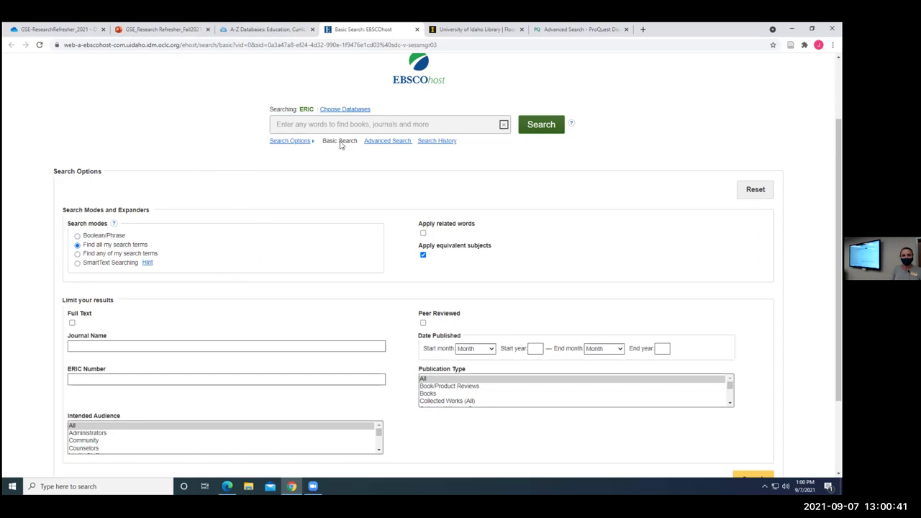
# Enter pit bull in the ERIC search, choose the suggestion pit bull legislation, and run the search.
pyautogui.click(373, 120)
pyautogui.write('pit bull')
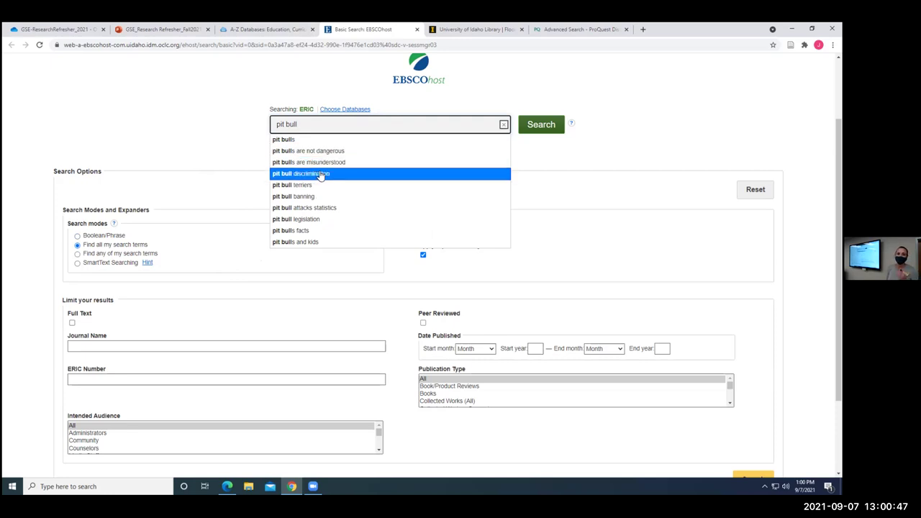
pyautogui.click(337, 219)
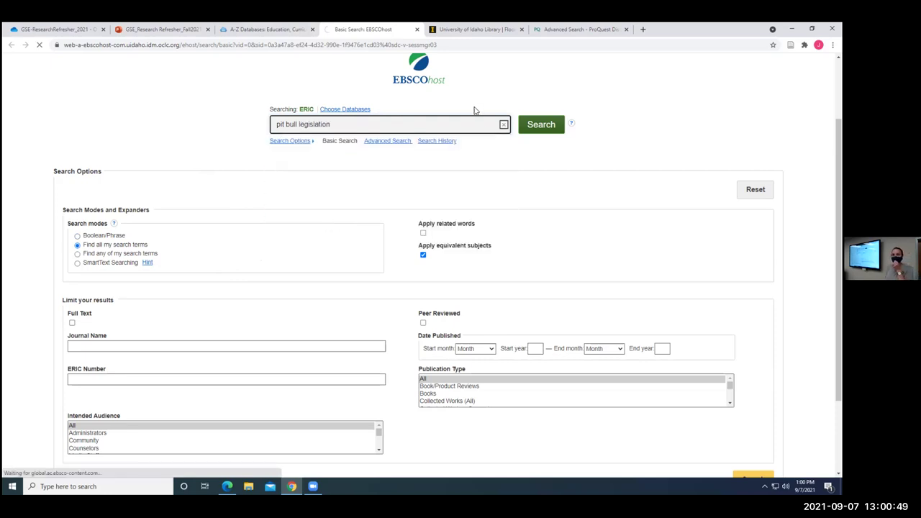
pyautogui.click(547, 125)
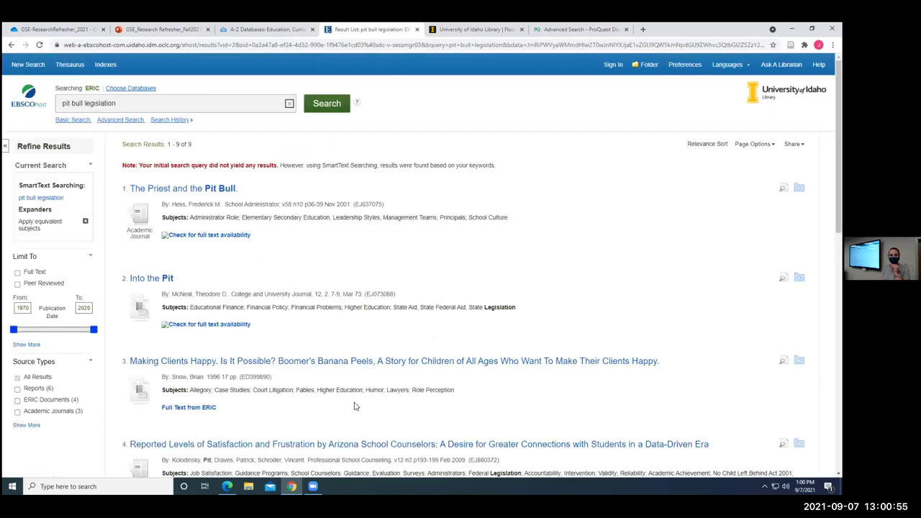
# Examine the ERIC results for their titles, subjects and relevance to pit bull legislation.
pyautogui.scroll(-1, 356, 403)
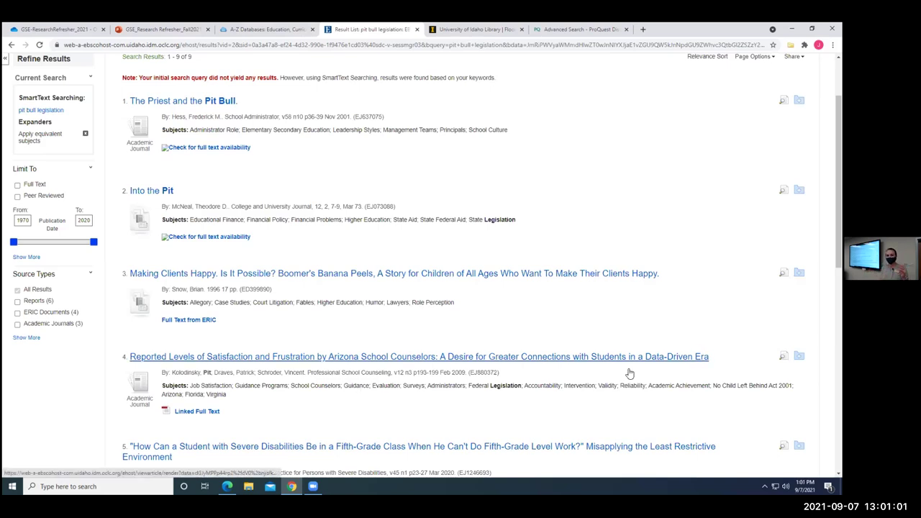
pyautogui.scroll(-1, 569, 339)
pyautogui.scroll(-1, 574, 343)
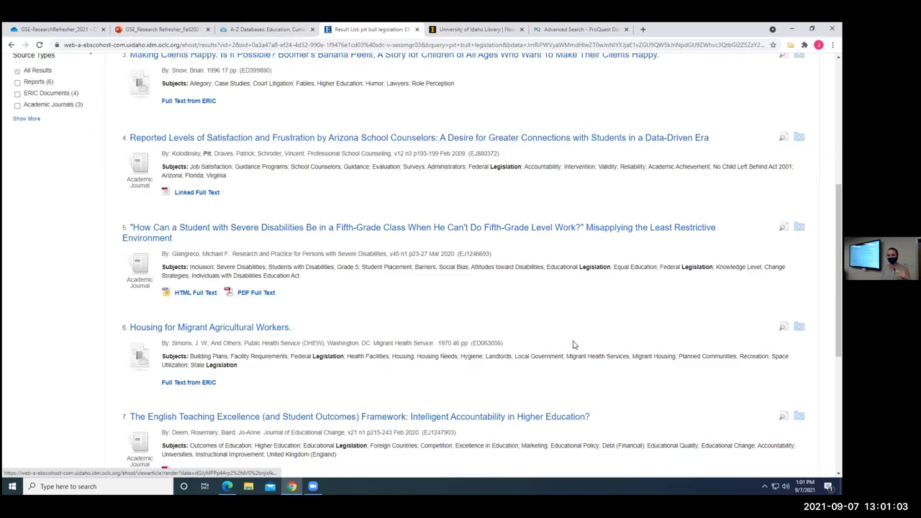
pyautogui.scroll(-1, 575, 343)
pyautogui.scroll(-1, 575, 343)
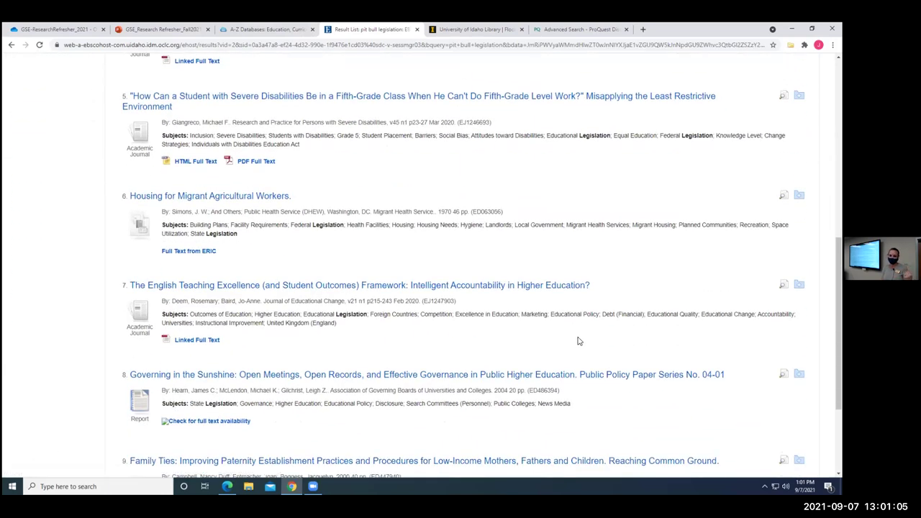
pyautogui.scroll(-2, 580, 340)
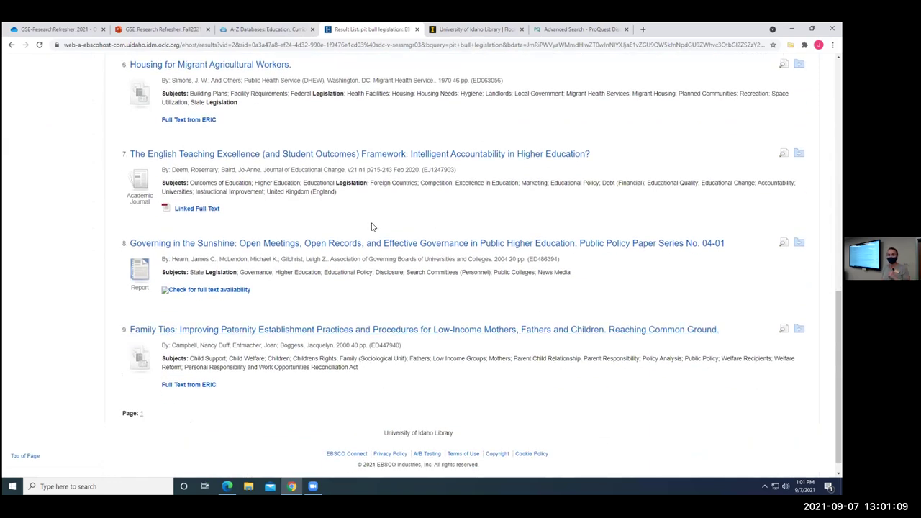
pyautogui.scroll(1, 368, 230)
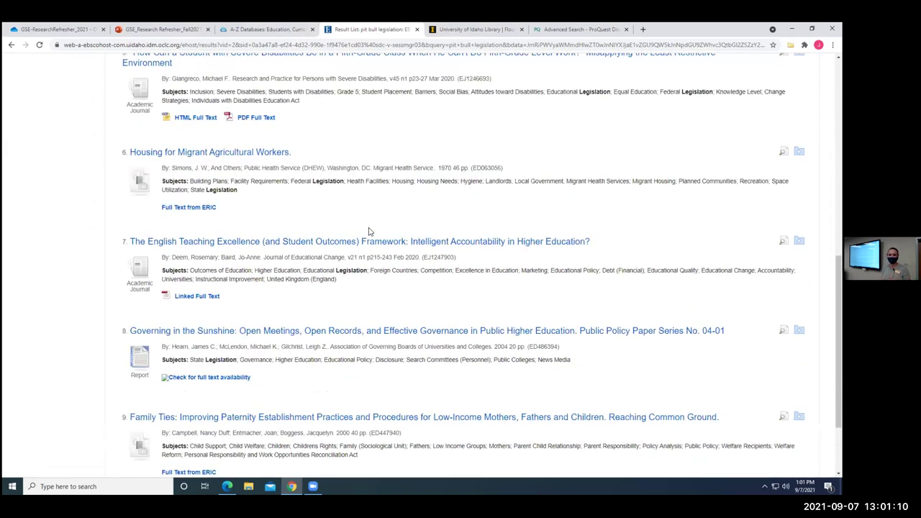
# Review the pit bull legislation results in ERIC for subject terms, publication sources and full-text options.
pyautogui.moveTo(335, 270)
pyautogui.mouseDown()
pyautogui.moveTo(364, 280)
pyautogui.moveTo(339, 270)
pyautogui.mouseUp()
pyautogui.doubleClick(352, 270)
pyautogui.click(367, 270)
pyautogui.click(337, 270)
pyautogui.scroll(6, 347, 300)
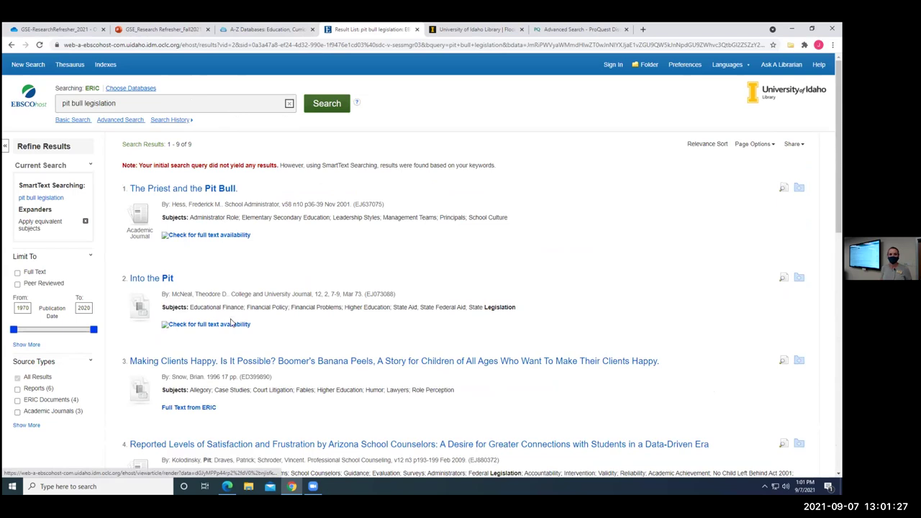
pyautogui.scroll(-2, 244, 349)
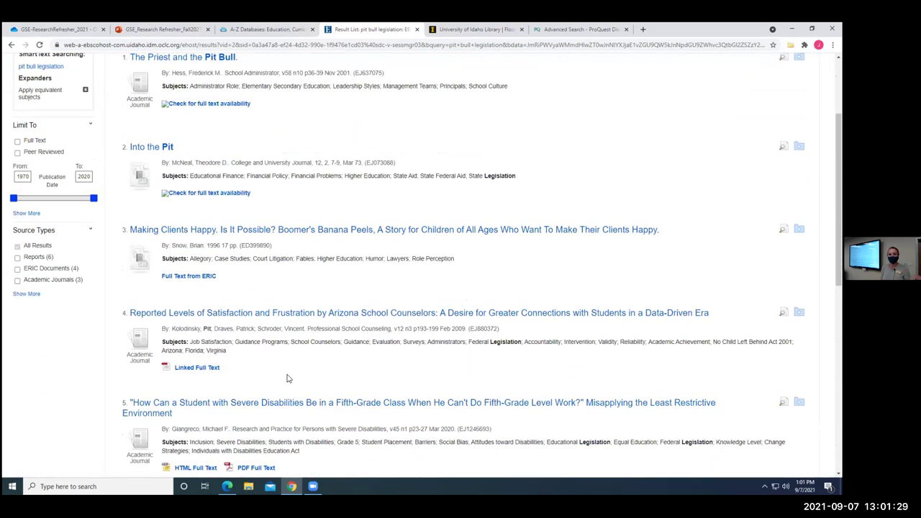
pyautogui.scroll(-2, 290, 374)
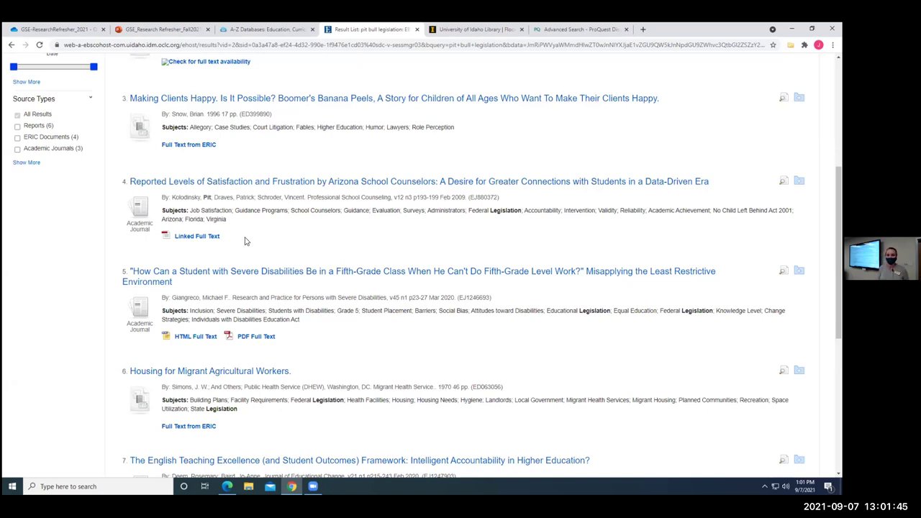
pyautogui.scroll(3, 245, 241)
pyautogui.scroll(2, 156, 223)
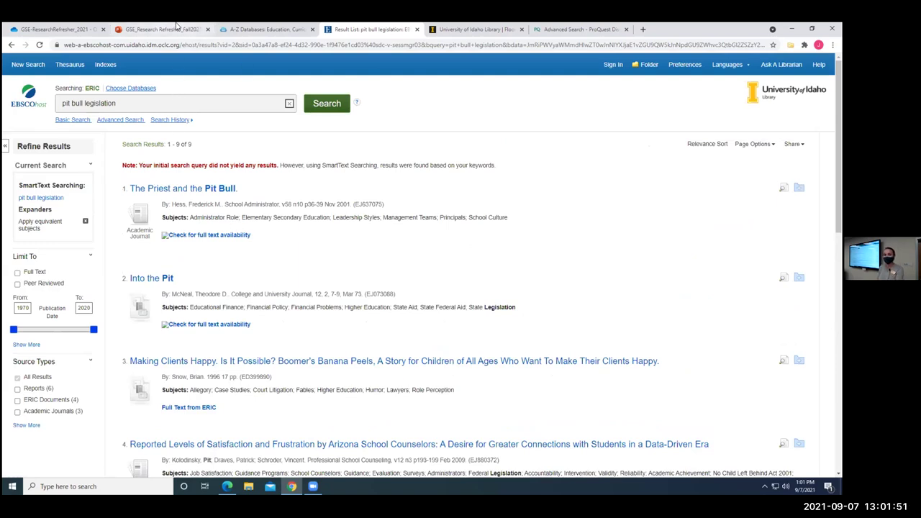
# Return to the A-Z Databases page and reset the subject filter to All Subjects.
pyautogui.click(237, 29)
pyautogui.scroll(20, 221, 302)
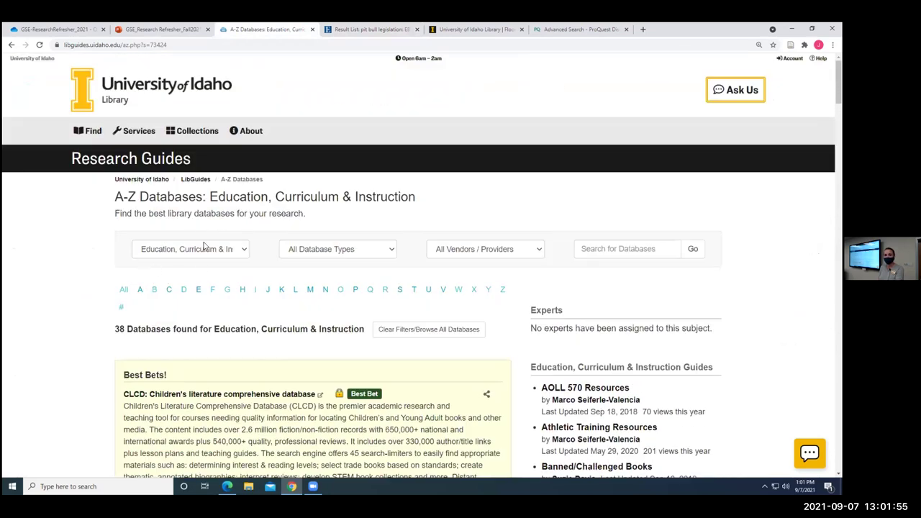
pyautogui.click(204, 253)
pyautogui.scroll(-3, 205, 345)
pyautogui.scroll(3, 207, 349)
pyautogui.click(162, 264)
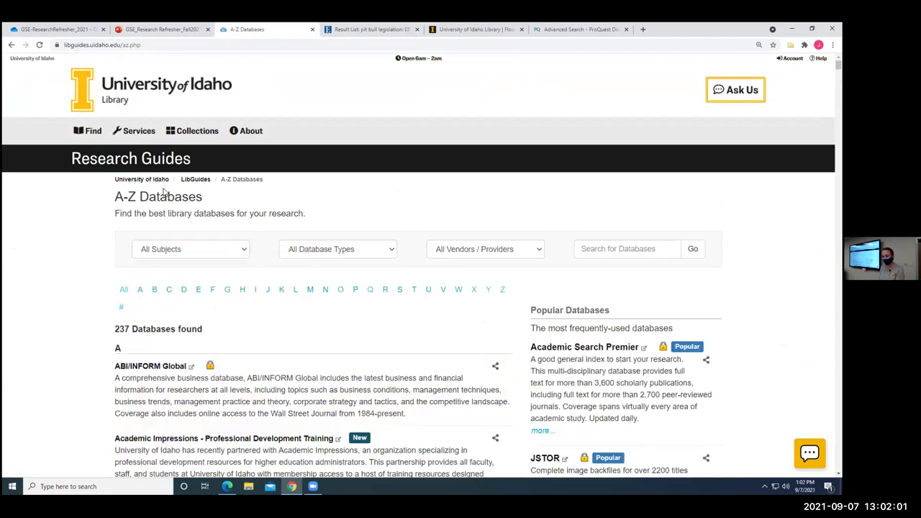
# Switch to the research refresher presentation and select slide 14, The Secrets of Interlibrary Loan.
pyautogui.click(141, 27)
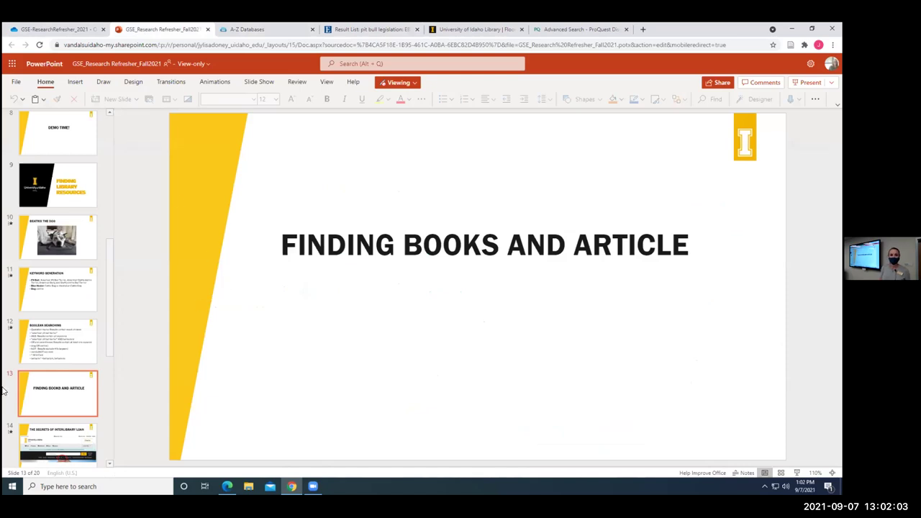
pyautogui.scroll(-2, 80, 317)
pyautogui.click(66, 348)
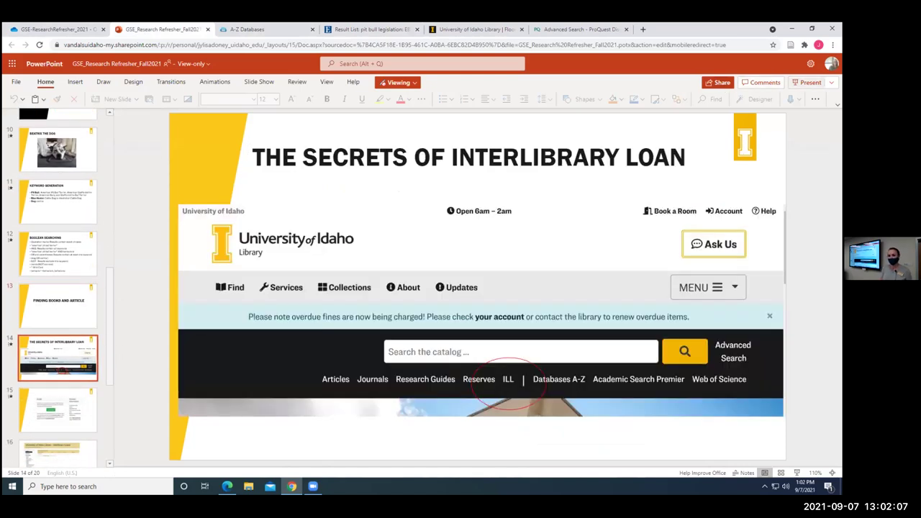
# Start the slide show and advance through the slides to The Secrets of Interlibrary Loan.
pyautogui.press('F5')
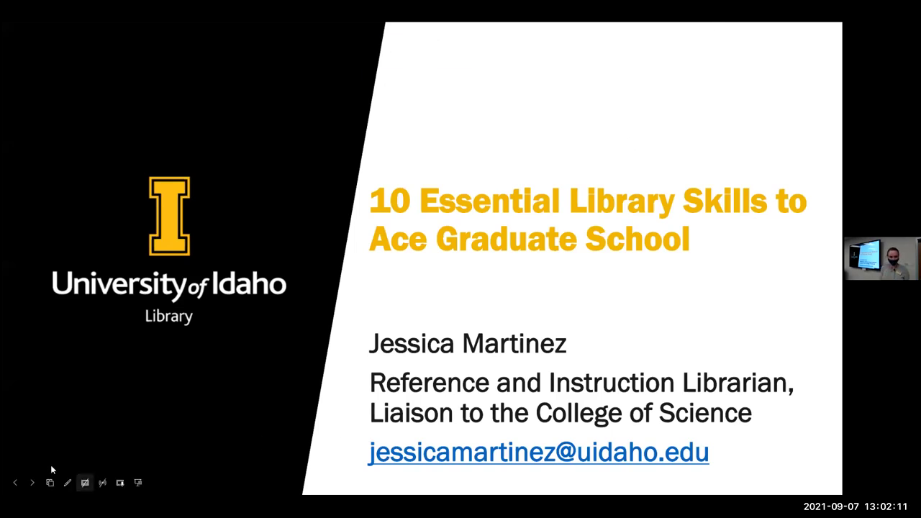
pyautogui.click(31, 482)
pyautogui.click(32, 482)
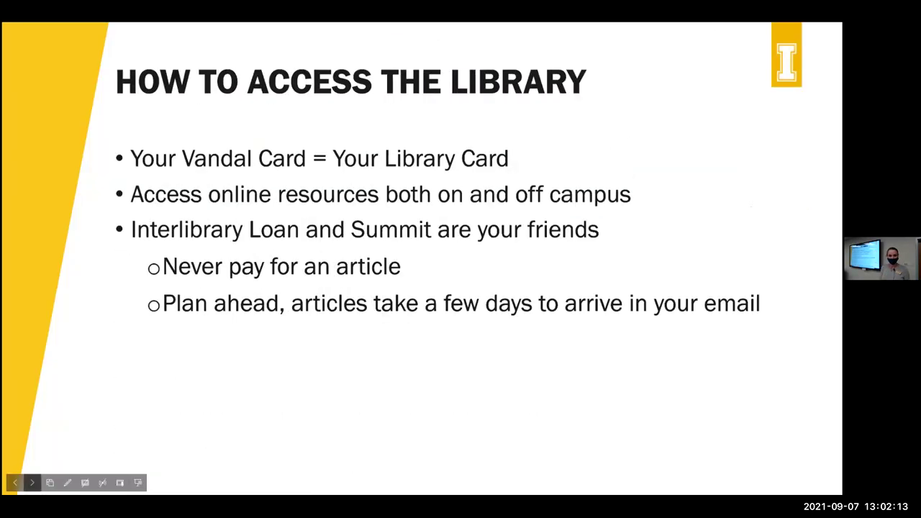
pyautogui.click(32, 482)
pyautogui.click(31, 482)
pyautogui.click(32, 482)
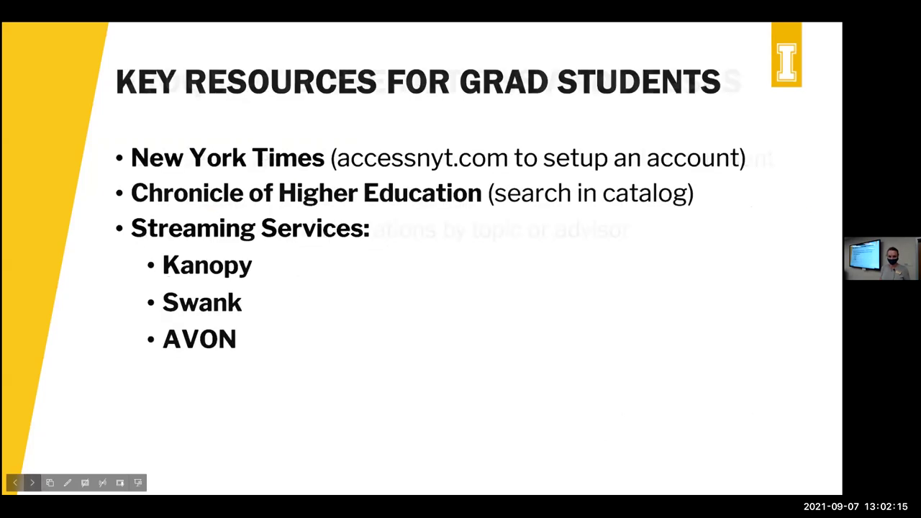
pyautogui.click(32, 482)
pyautogui.click(31, 482)
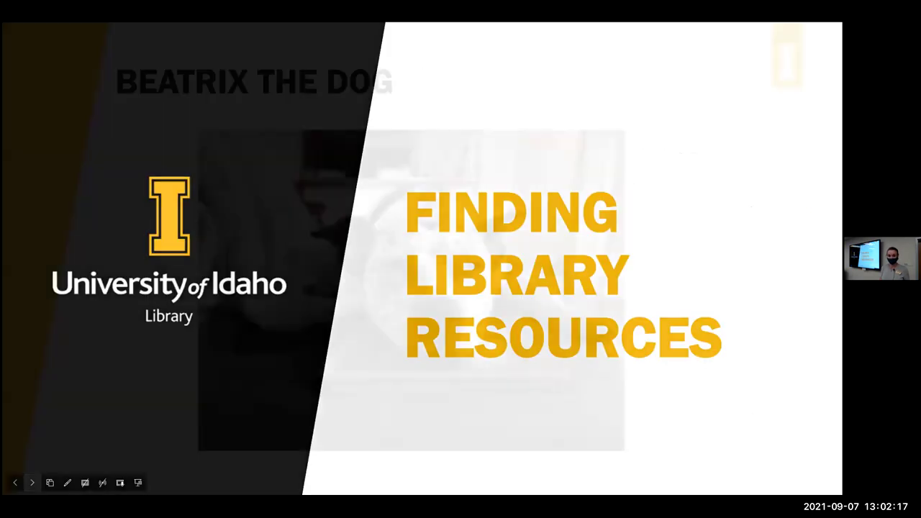
pyautogui.click(32, 482)
pyautogui.click(32, 483)
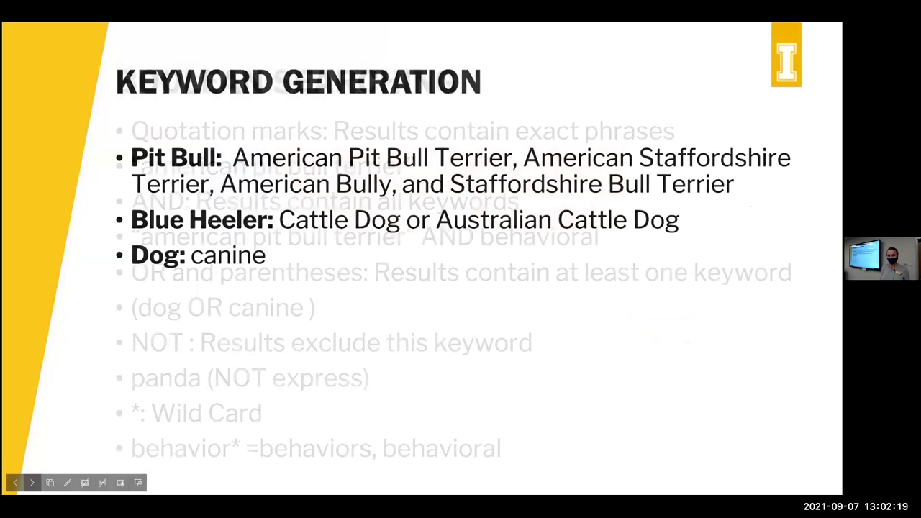
pyautogui.click(32, 482)
pyautogui.click(31, 482)
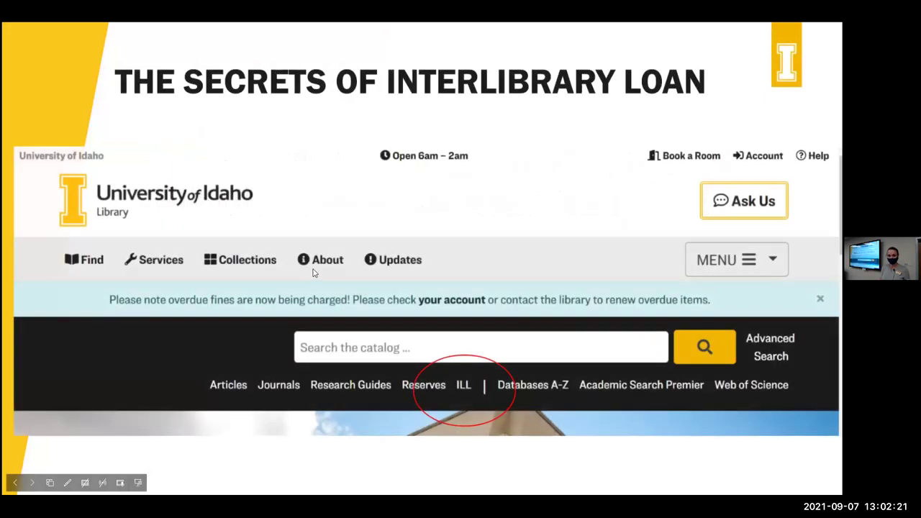
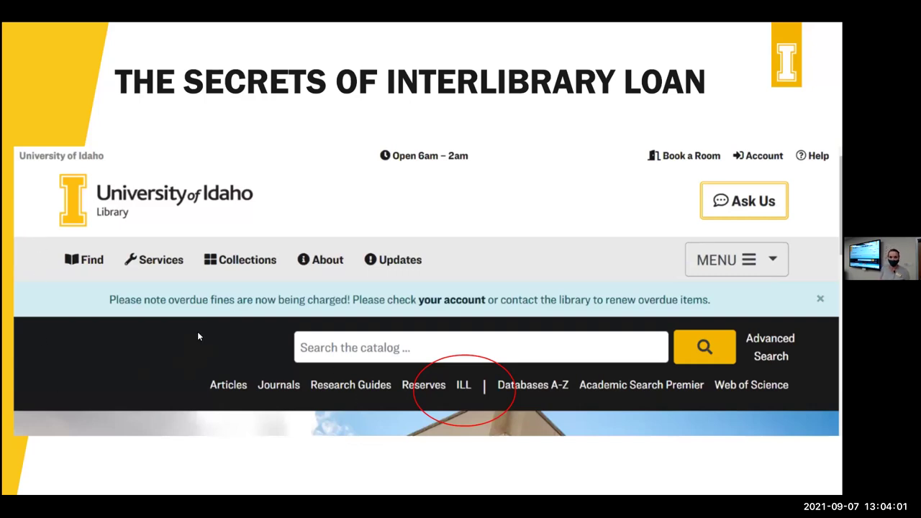
# End the slide show and open scholar.google.com in a new browser tab.
pyautogui.press('Escape')
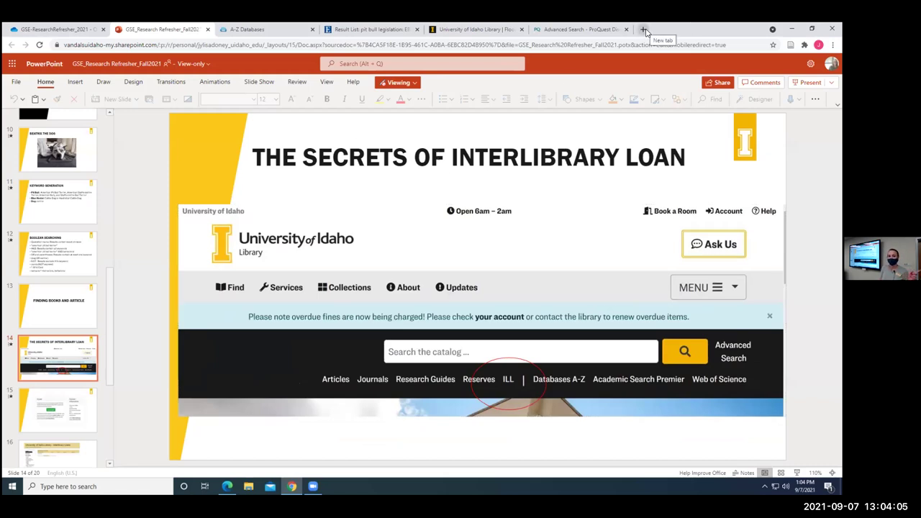
pyautogui.scroll(-5, 42, 373)
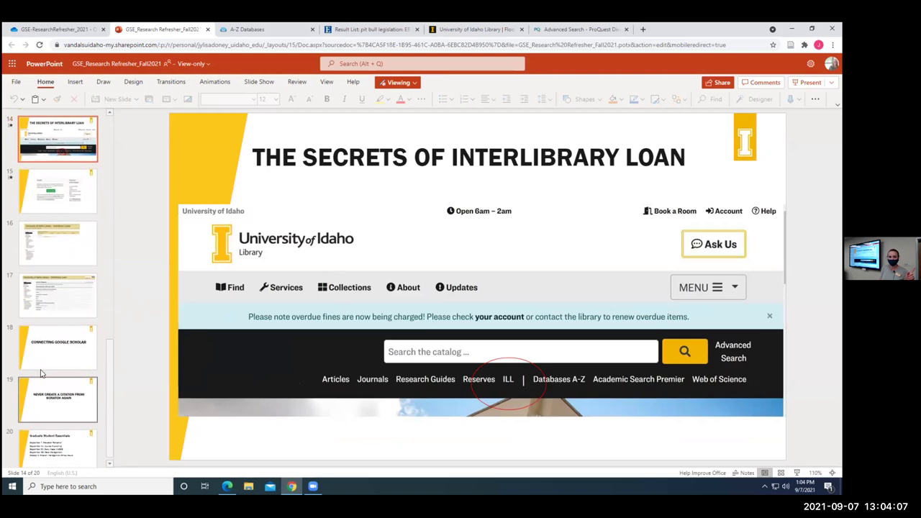
pyautogui.click(646, 31)
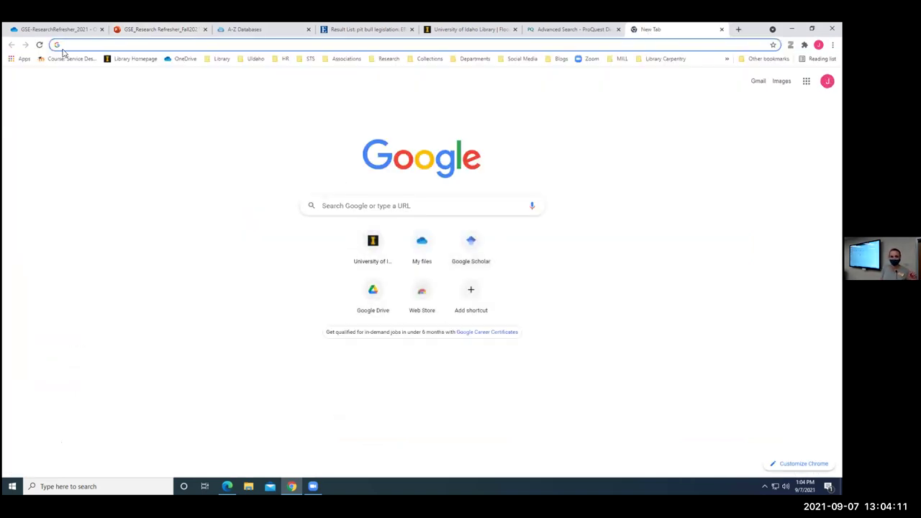
pyautogui.write('scholar.google')
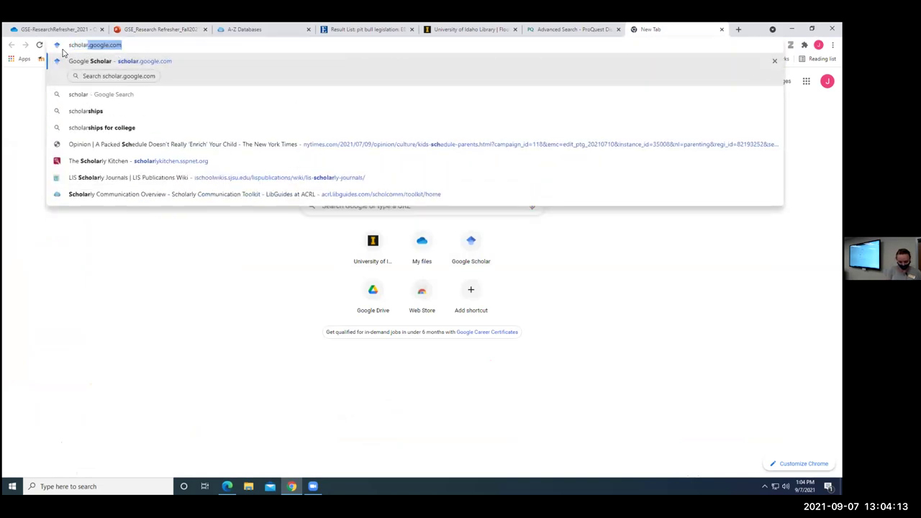
pyautogui.write('.com')
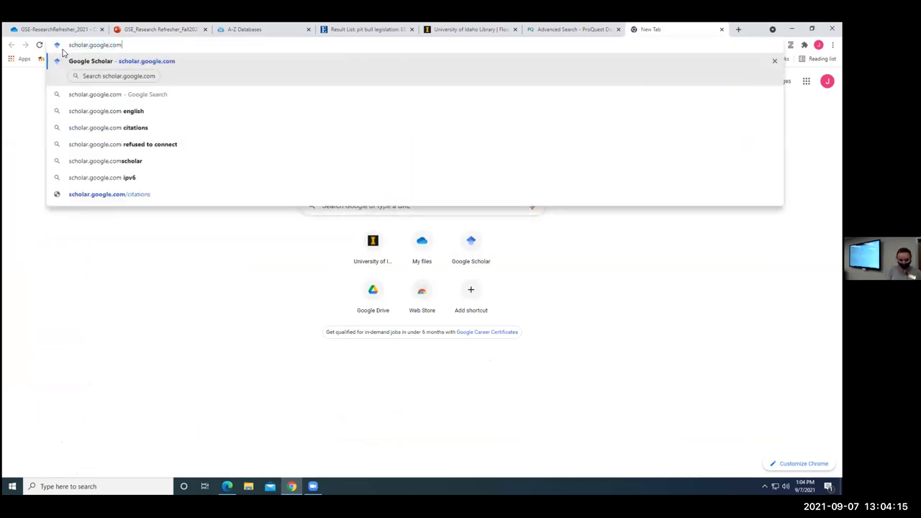
pyautogui.press('Return')
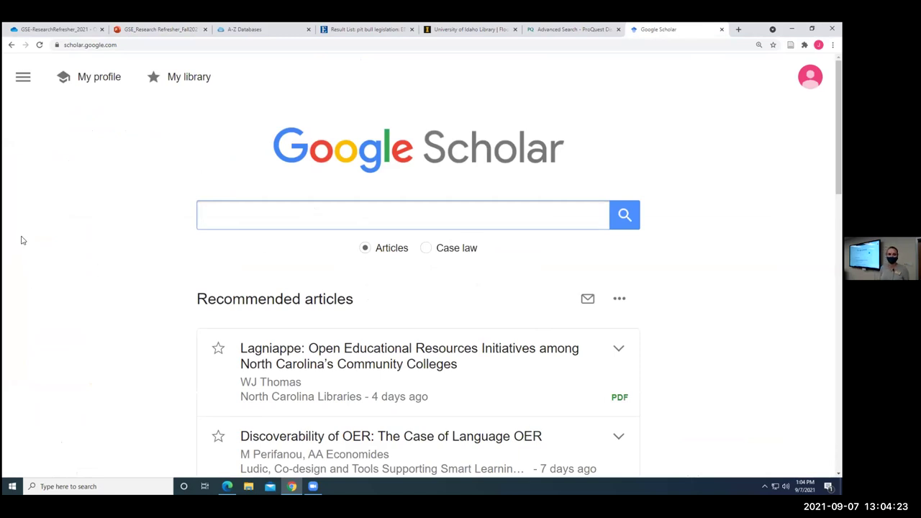
# Open the Library links settings in Google Scholar, search for idaho, and review the libraries offered.
pyautogui.click(23, 78)
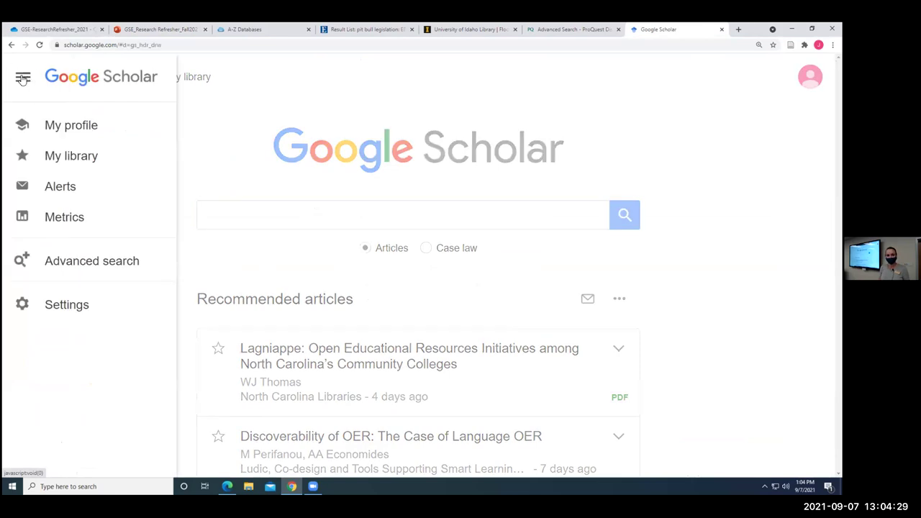
pyautogui.click(65, 302)
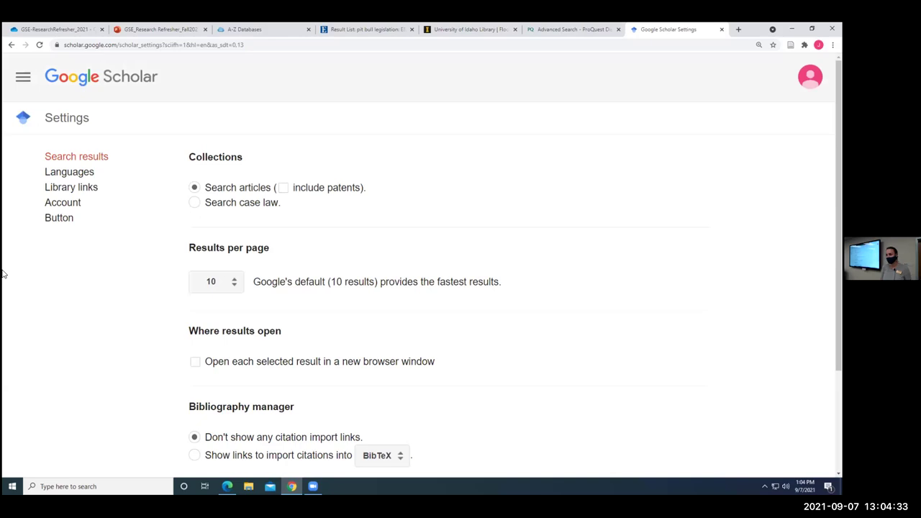
pyautogui.click(61, 189)
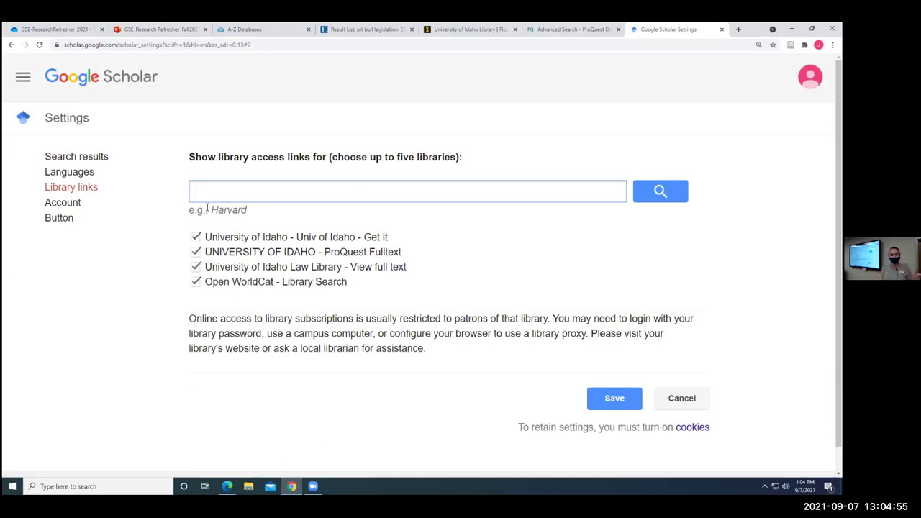
pyautogui.write('idaho')
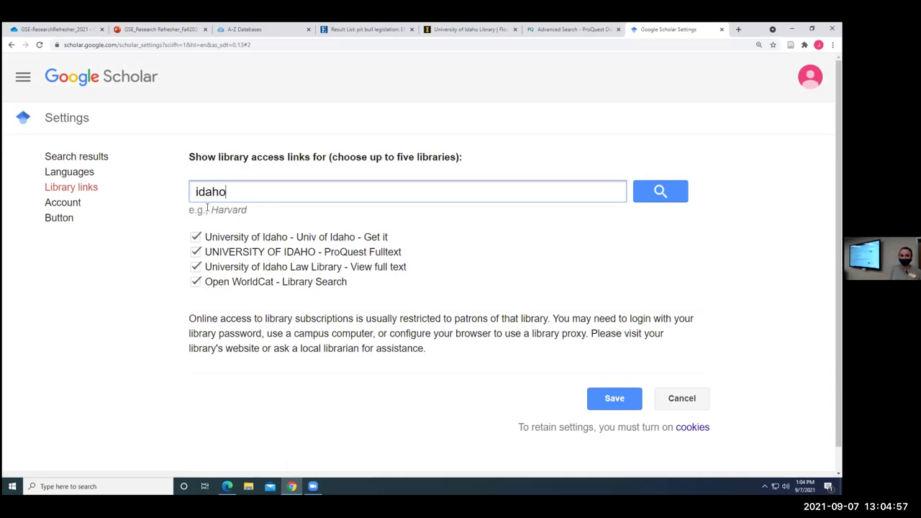
pyautogui.press('Return')
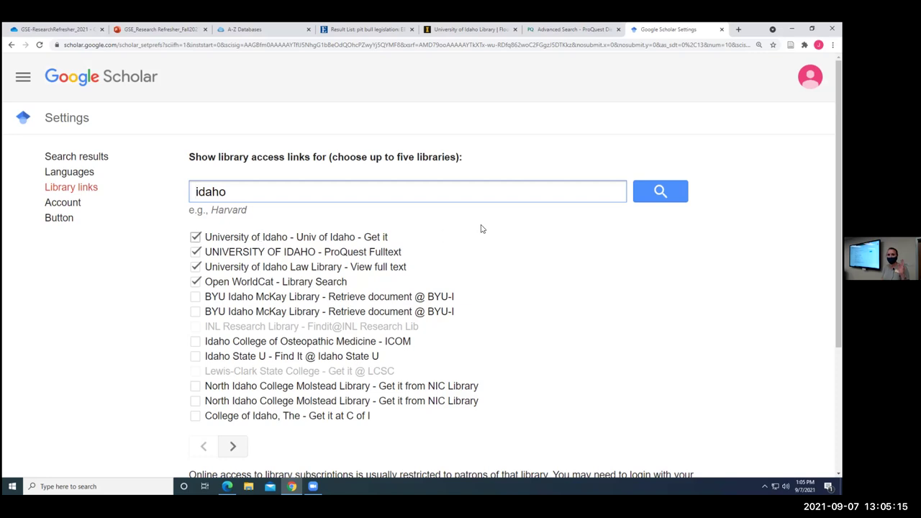
pyautogui.scroll(-3, 569, 246)
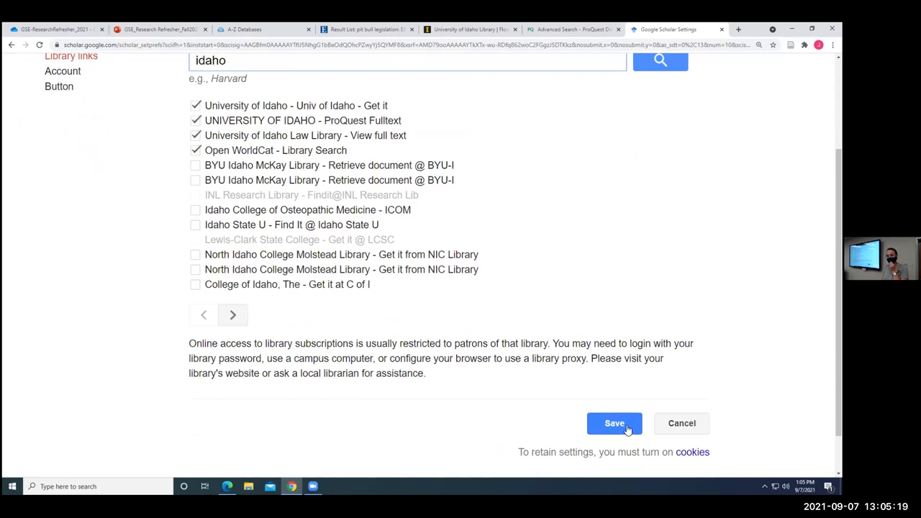
pyautogui.scroll(3, 467, 381)
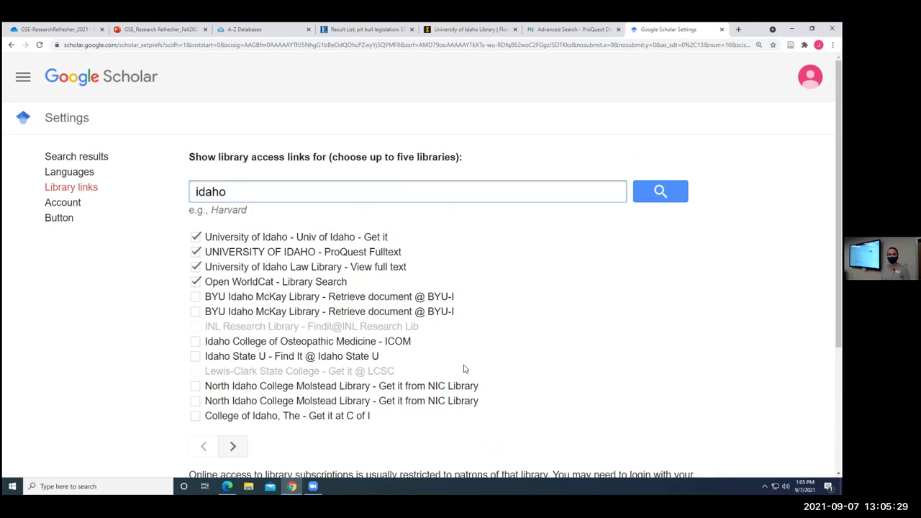
# Return to the Google Scholar home page, enter fire refugia, and search with the suggestion fire refugia boreal.
pyautogui.click(69, 77)
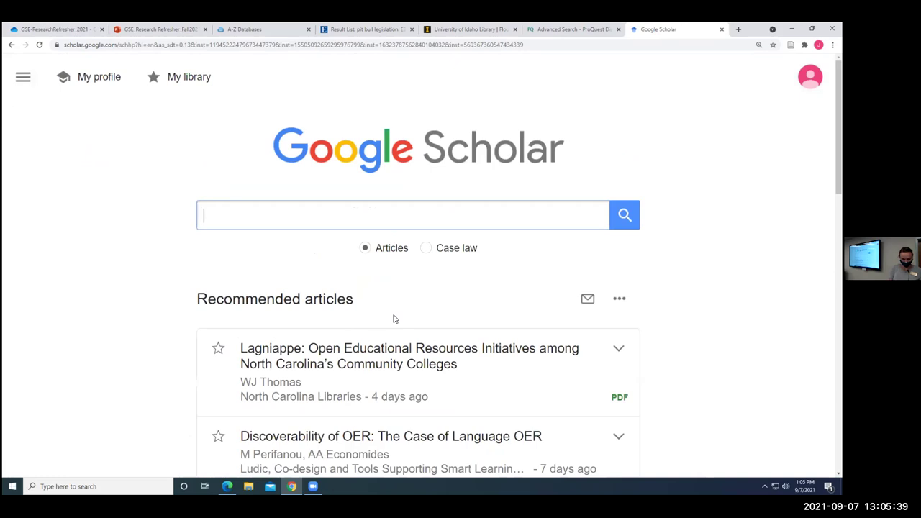
pyautogui.write('fire re')
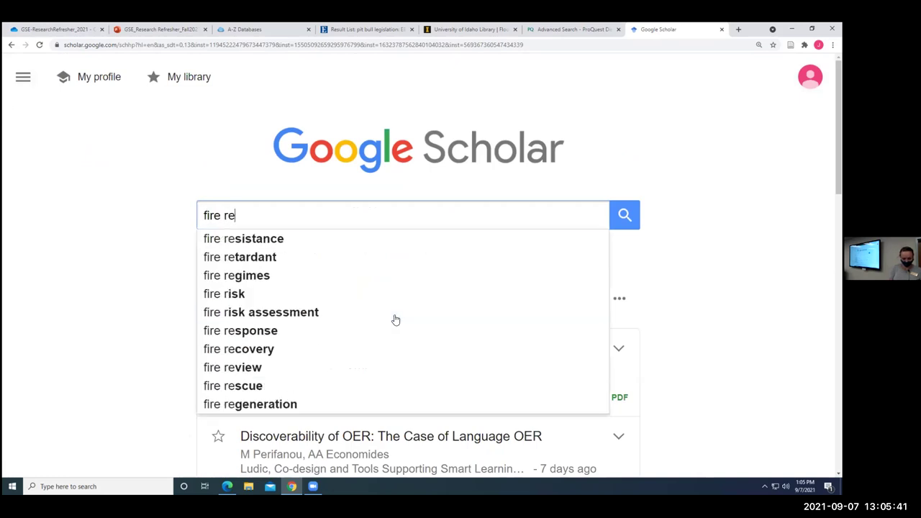
pyautogui.write('fugia')
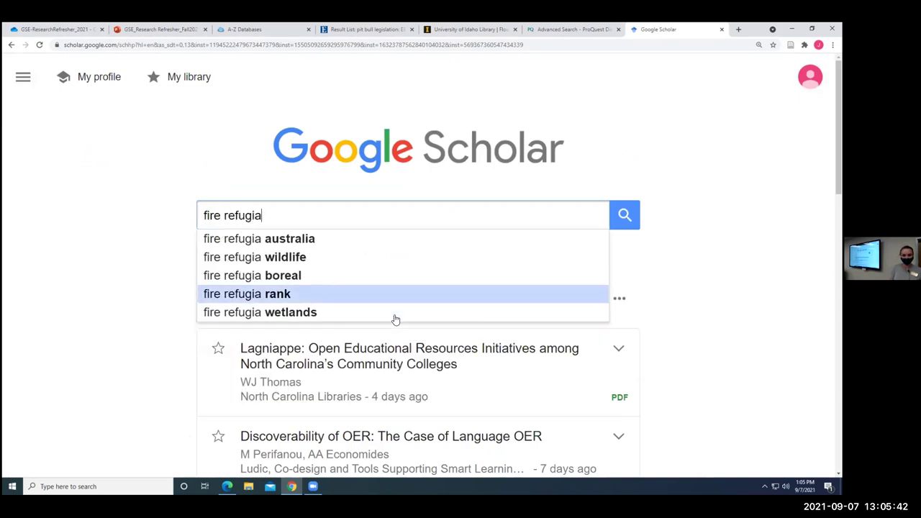
pyautogui.click(373, 276)
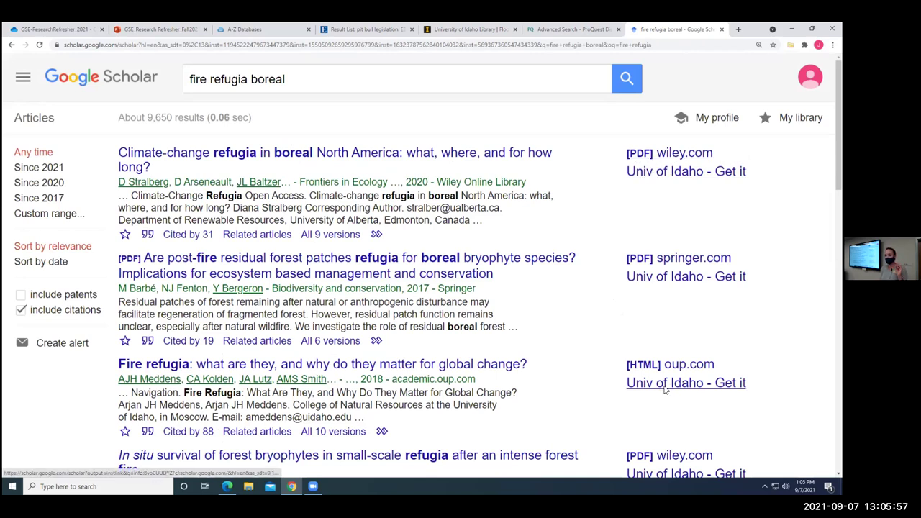
# Examine the fire refugia boreal results for PDF, HTML and Univ of Idaho - Get it access links.
pyautogui.scroll(-1, 656, 394)
pyautogui.scroll(-1, 665, 418)
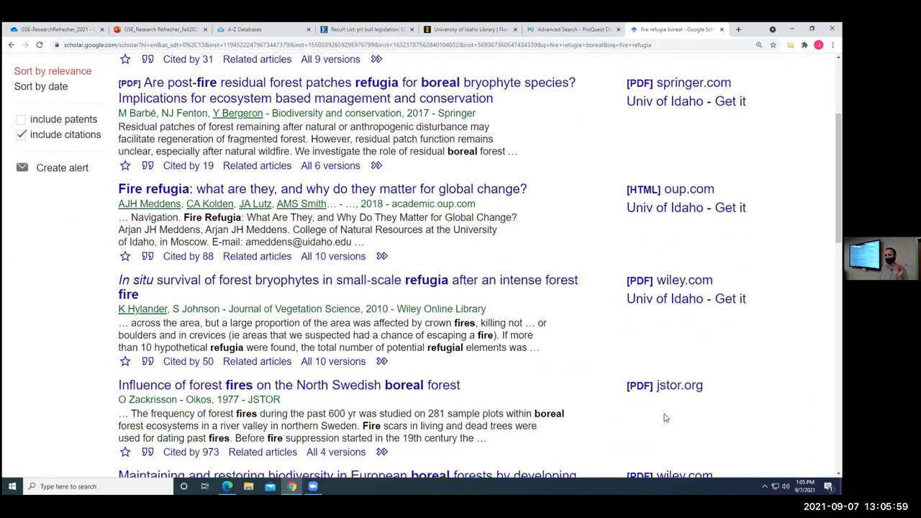
pyautogui.scroll(-1, 747, 407)
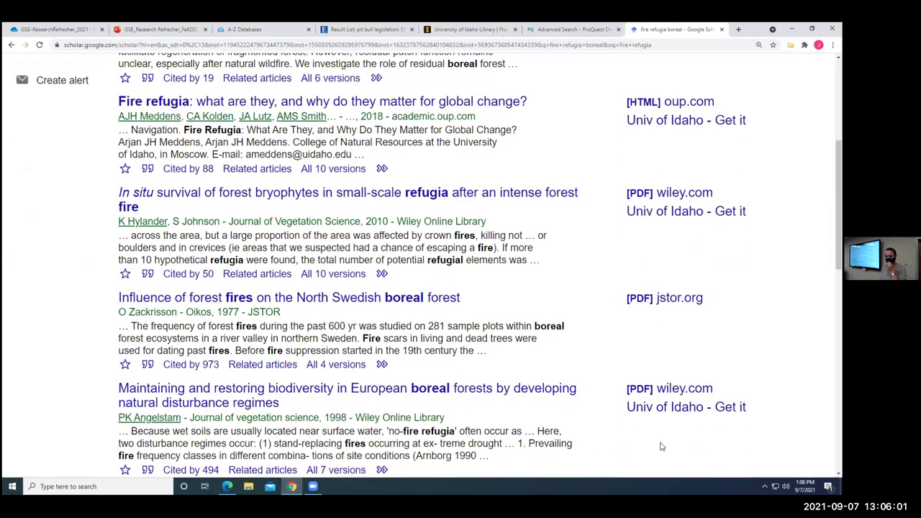
pyautogui.scroll(-1, 661, 447)
pyautogui.scroll(-2, 662, 447)
pyautogui.scroll(4, 662, 447)
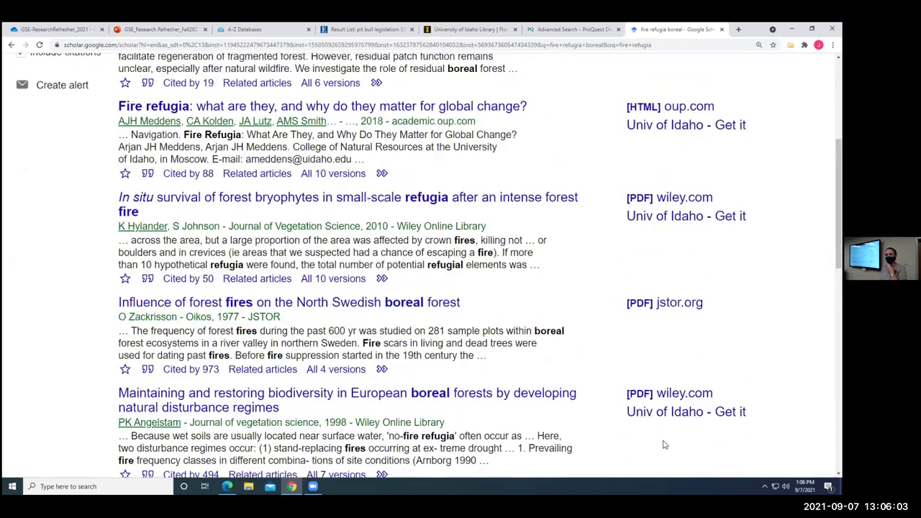
# View the first result's full text through Univ of Idaho - Get it and Wiley Online Library All Journals, and close both article tabs.
pyautogui.scroll(3, 709, 168)
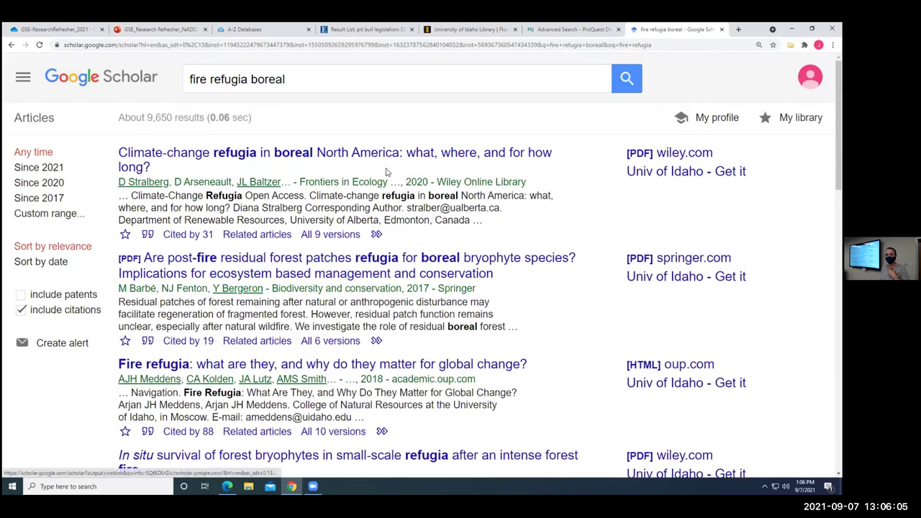
pyautogui.click(700, 179)
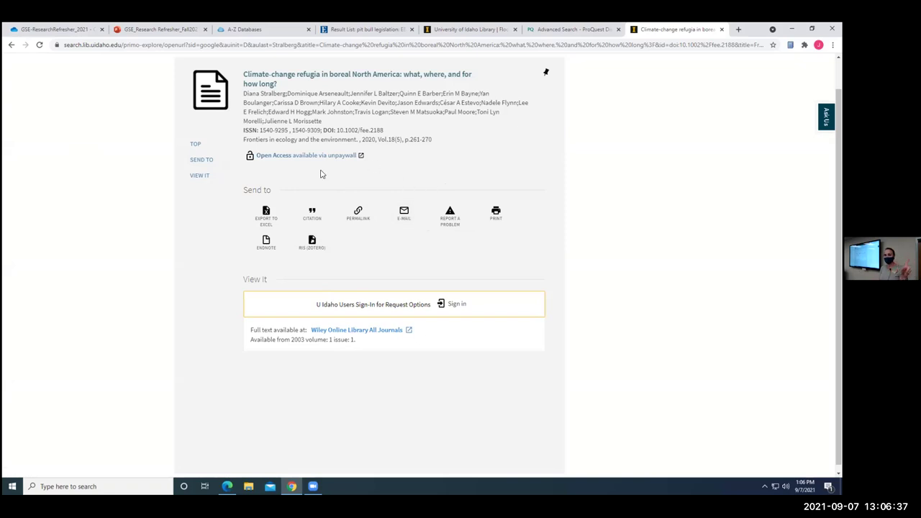
pyautogui.click(367, 331)
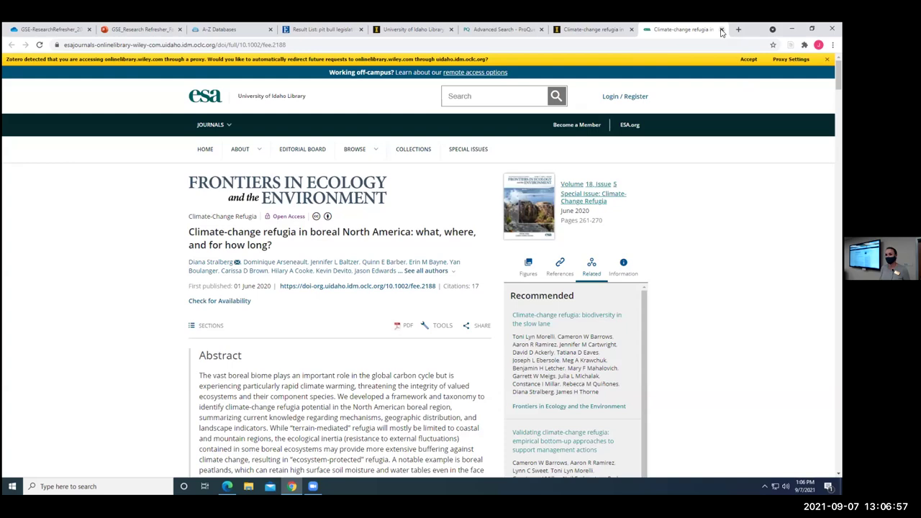
pyautogui.click(722, 32)
pyautogui.click(723, 32)
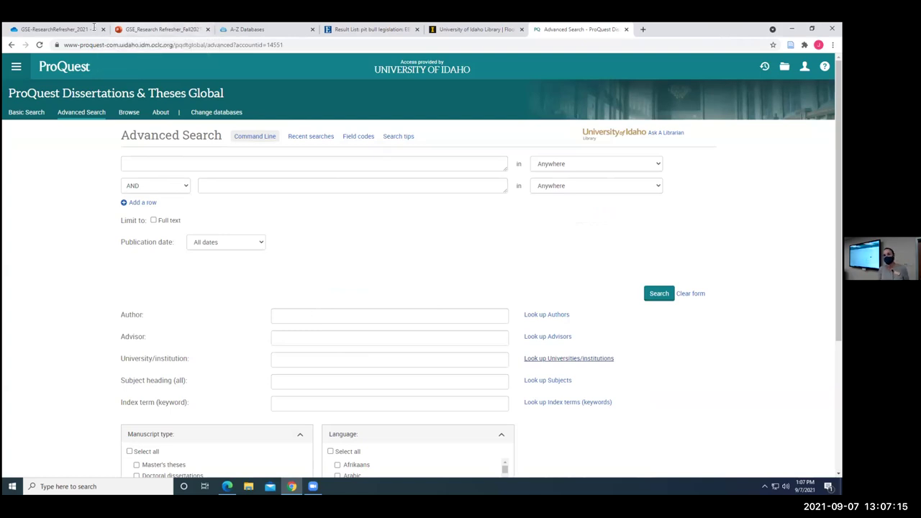
# Open scholar.google.com in a new browser tab.
pyautogui.click(643, 31)
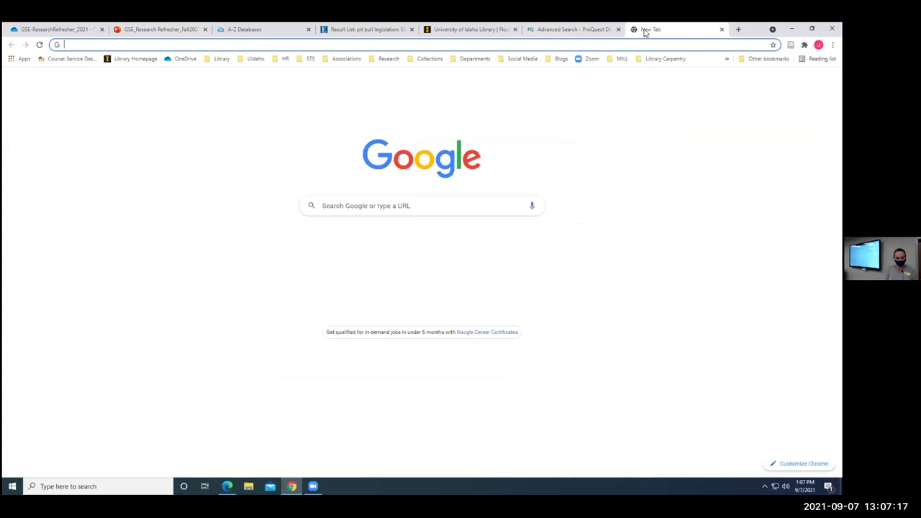
pyautogui.write('scholar.google.com')
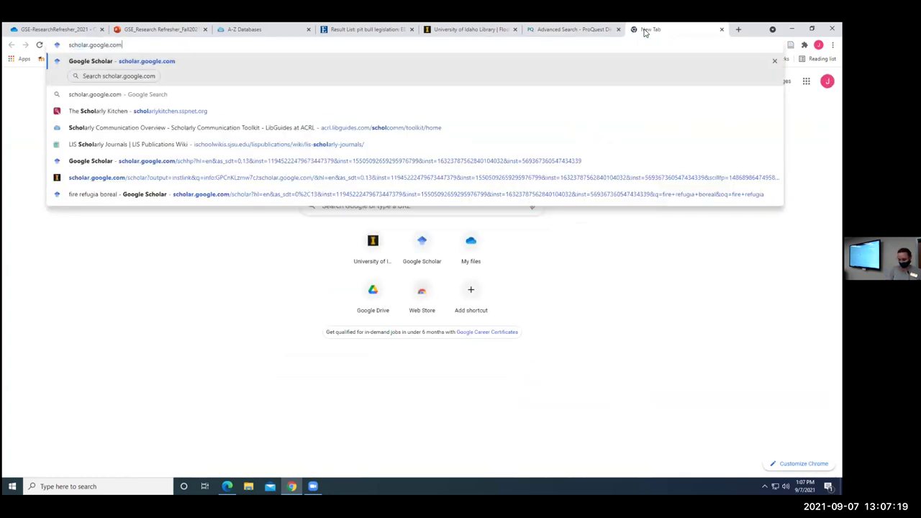
pyautogui.press('Return')
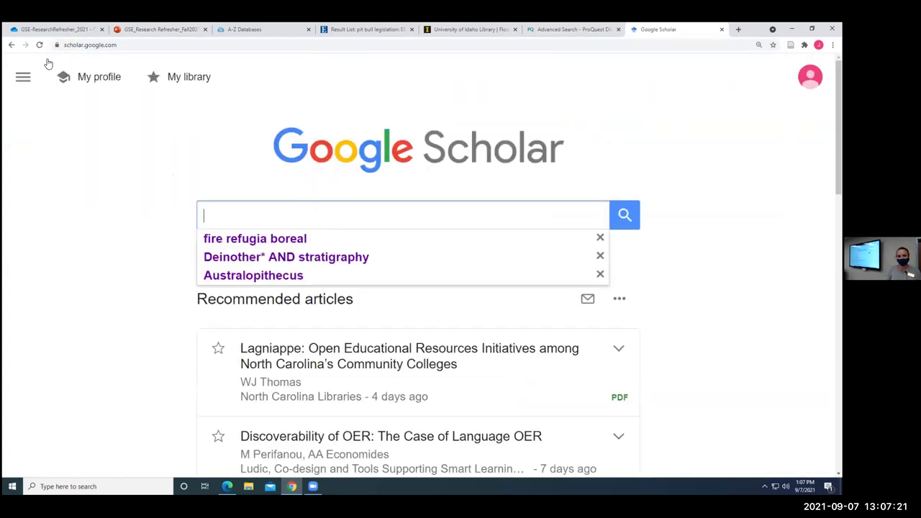
pyautogui.click(24, 77)
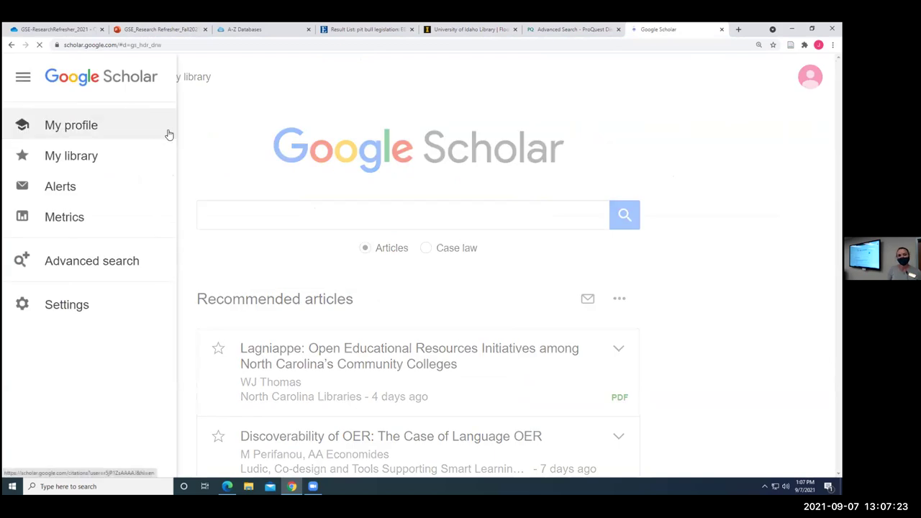
pyautogui.click(165, 133)
pyautogui.click(11, 45)
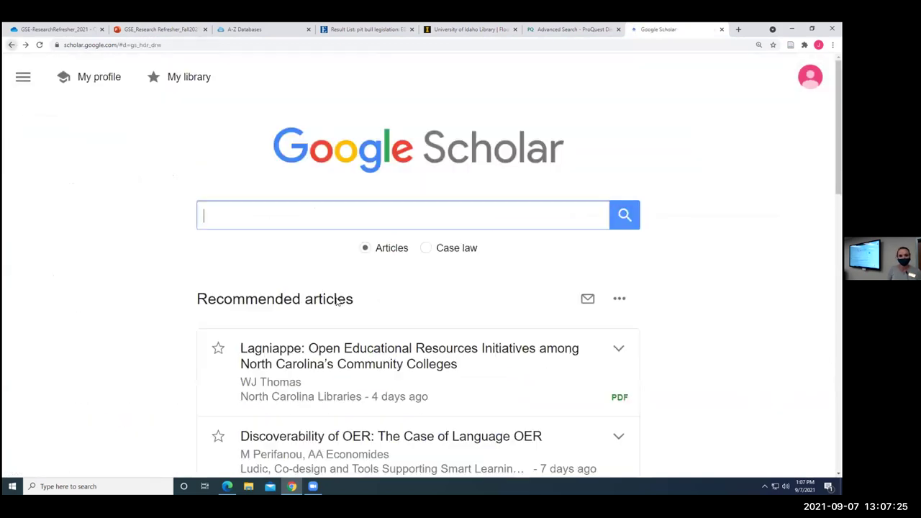
# Search Google Scholar with the suggestion fire refugia boreal and check the access links beside the results.
pyautogui.click(249, 220)
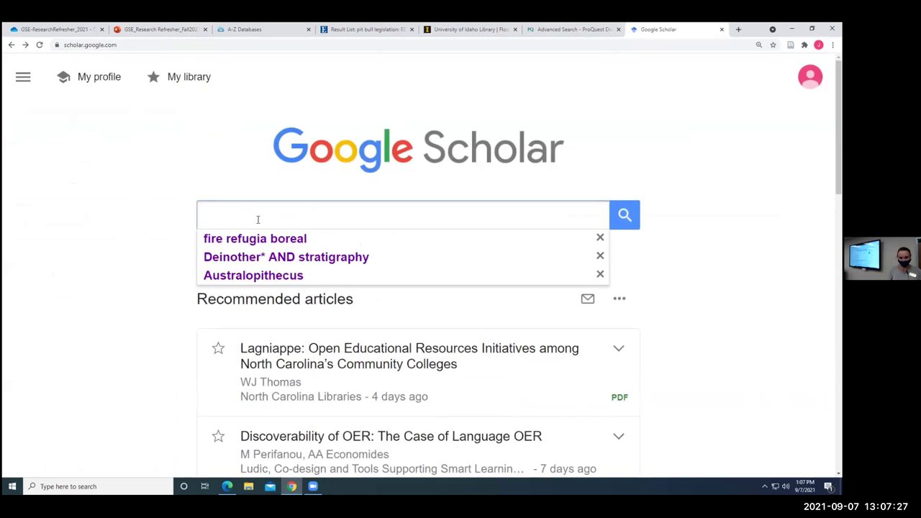
pyautogui.click(273, 239)
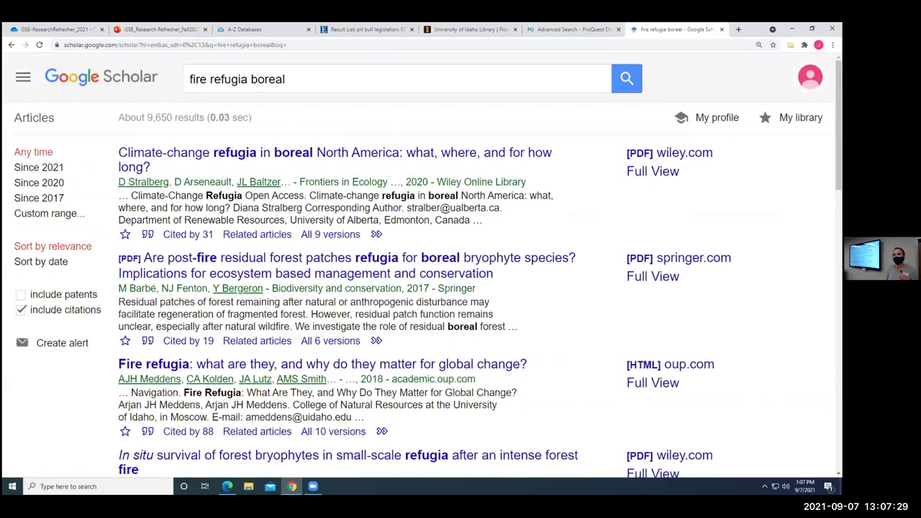
pyautogui.scroll(-2, 727, 259)
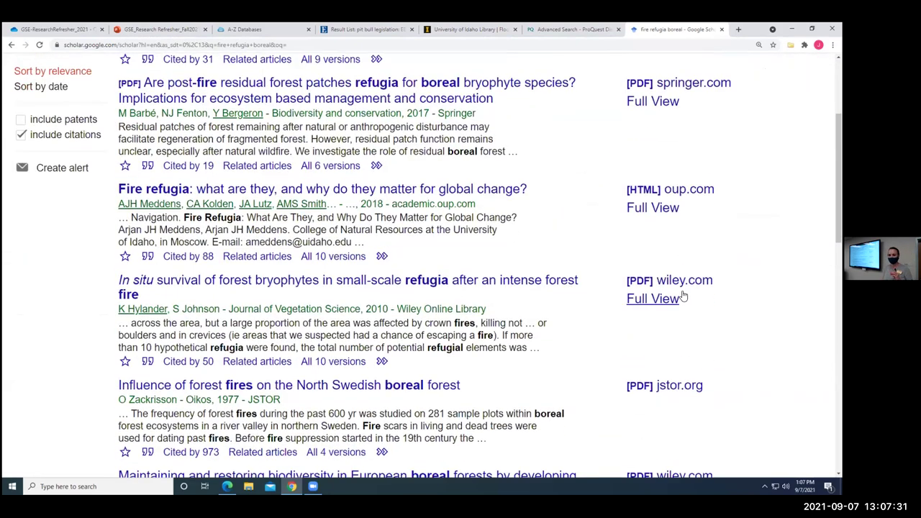
pyautogui.scroll(-2, 684, 295)
pyautogui.scroll(5, 681, 292)
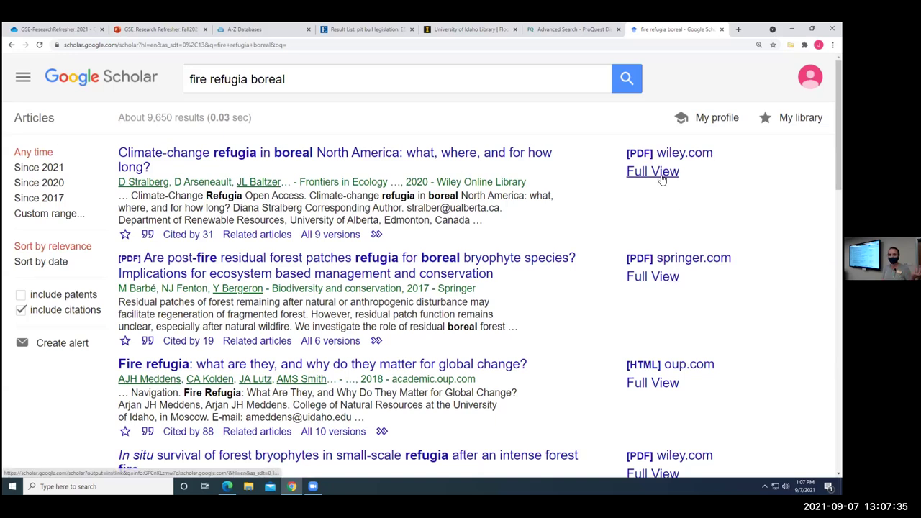
# Review the selected libraries in Google Scholar's Library links settings and cancel back to the search results.
pyautogui.click(24, 79)
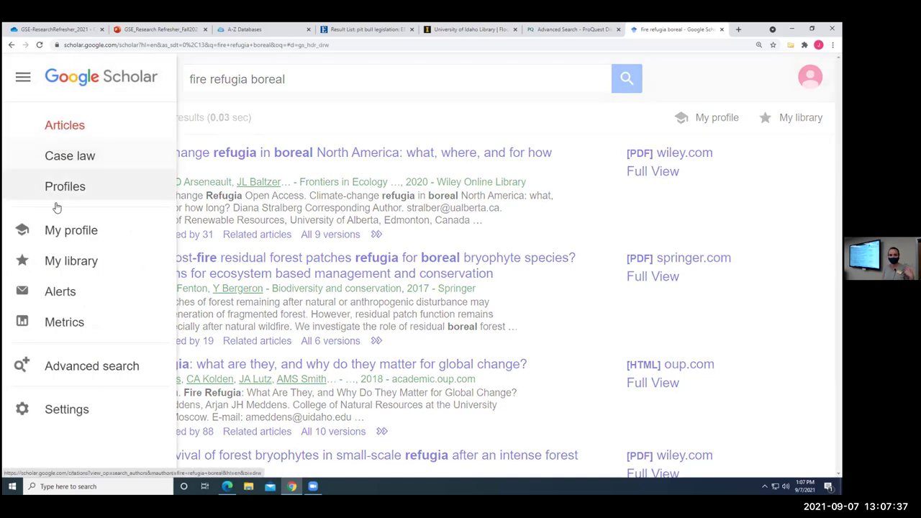
pyautogui.click(54, 411)
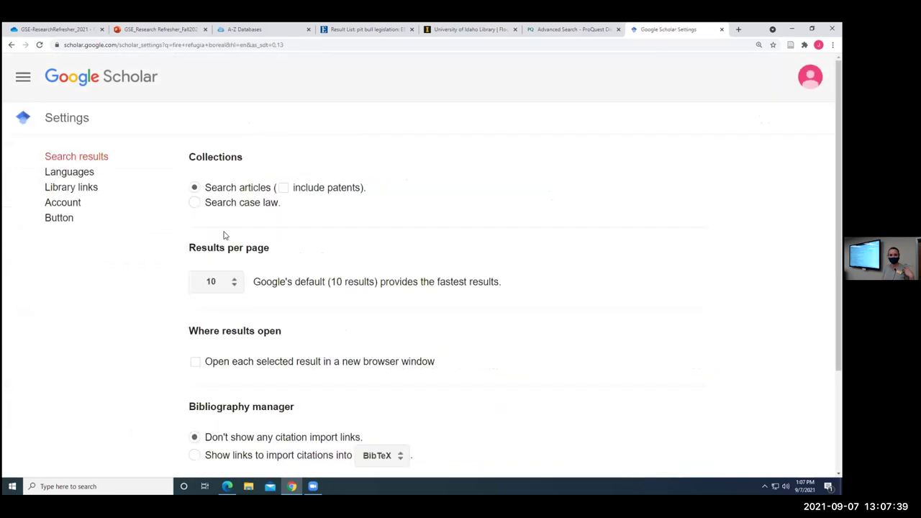
pyautogui.click(70, 188)
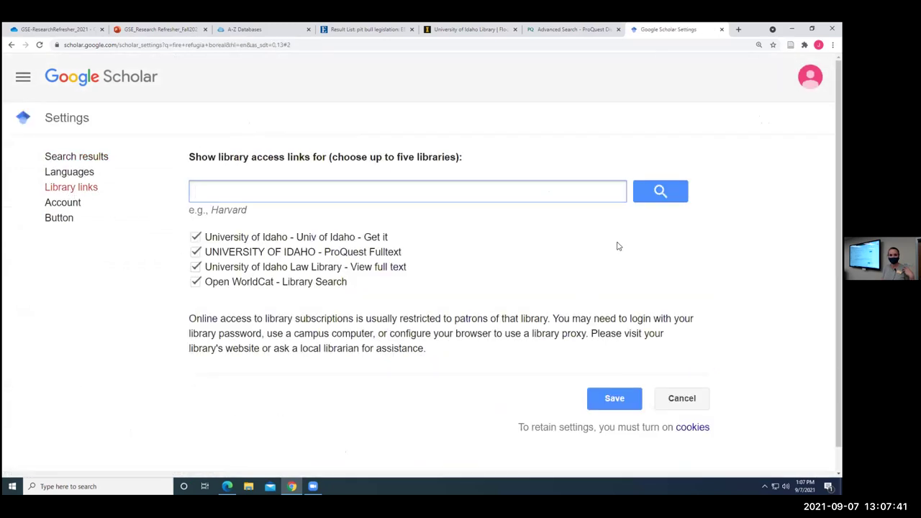
pyautogui.click(677, 401)
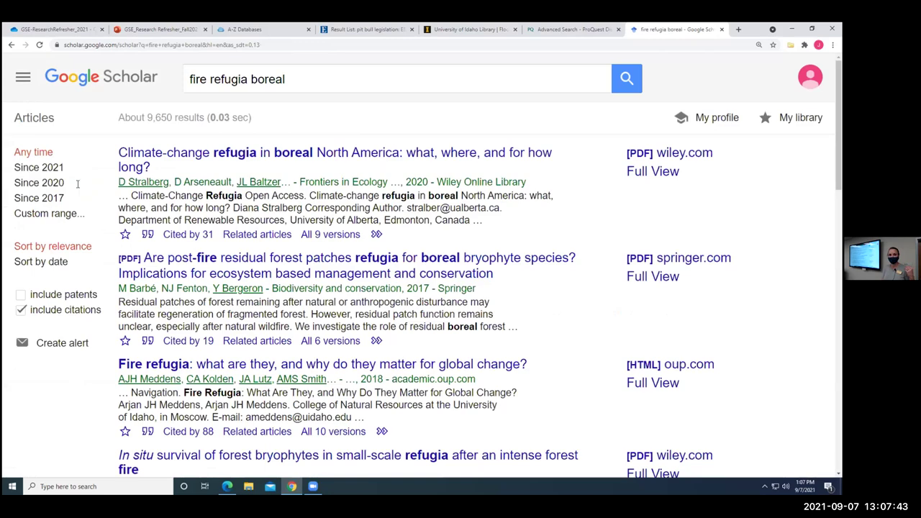
# Examine the fire refugia boreal results for Full View and PDF access links.
pyautogui.scroll(-1, 660, 342)
pyautogui.scroll(-5, 660, 343)
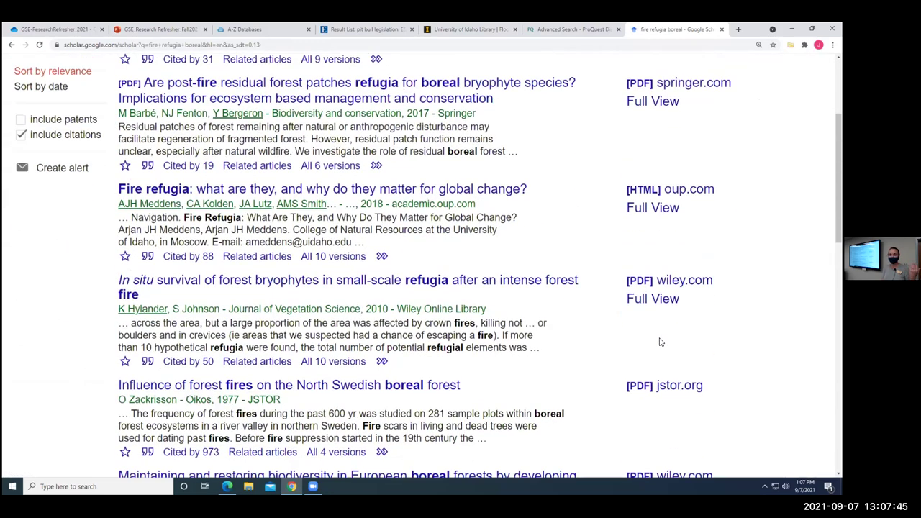
pyautogui.scroll(-5, 659, 346)
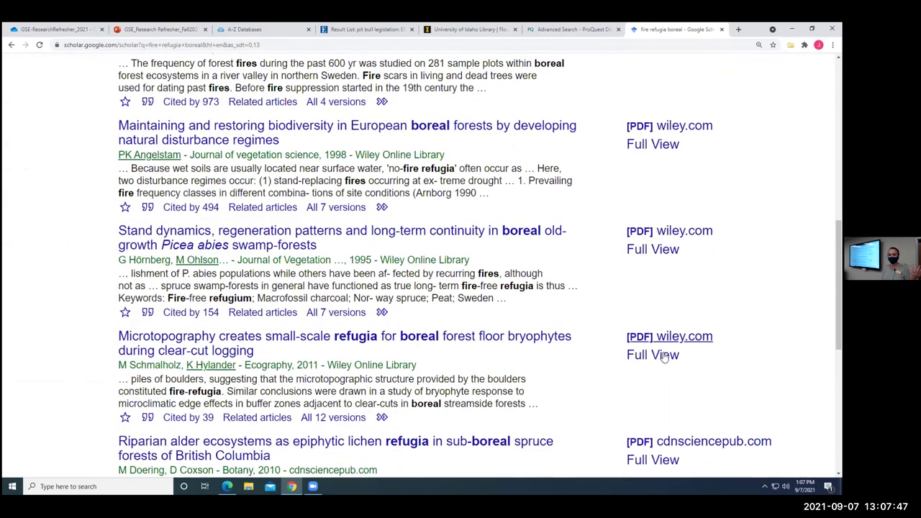
pyautogui.scroll(-3, 657, 367)
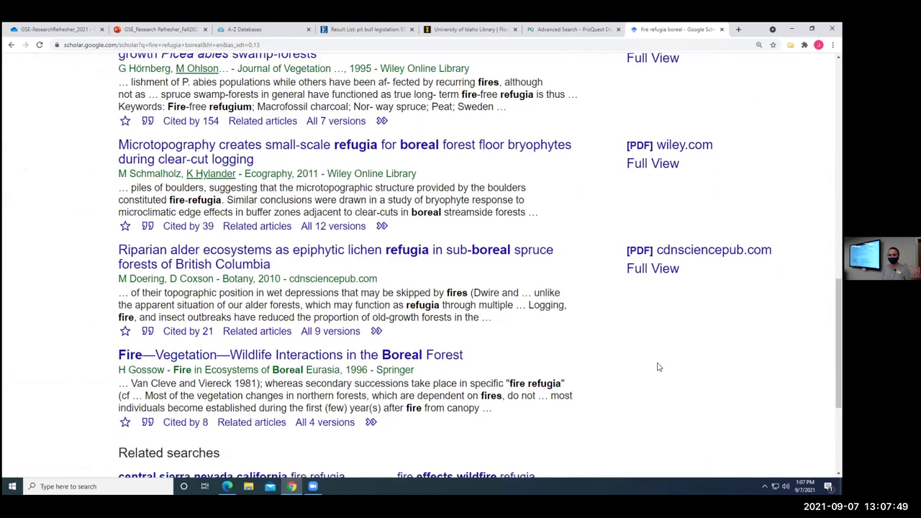
pyautogui.scroll(3, 658, 363)
pyautogui.scroll(4, 659, 362)
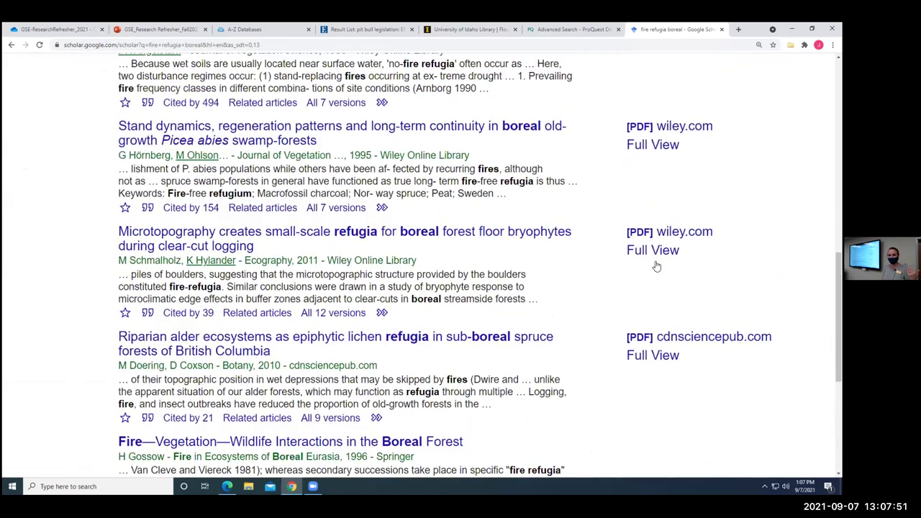
pyautogui.scroll(4, 664, 134)
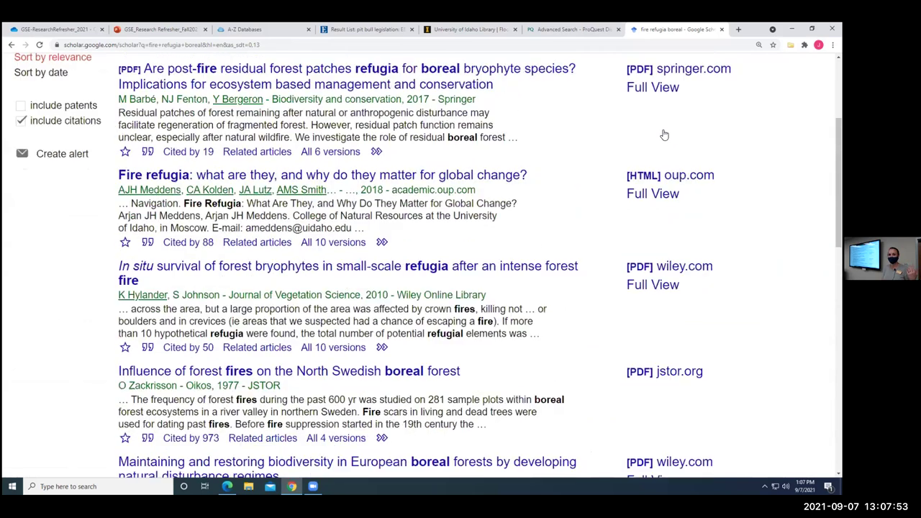
# Open the Full View of the article Climate-change refugia in boreal North America and close its tab.
pyautogui.scroll(2, 664, 134)
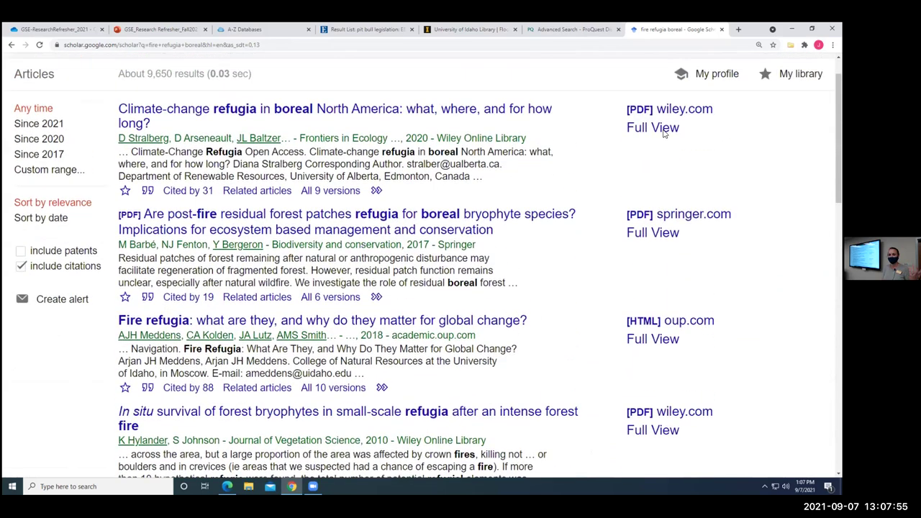
pyautogui.click(661, 133)
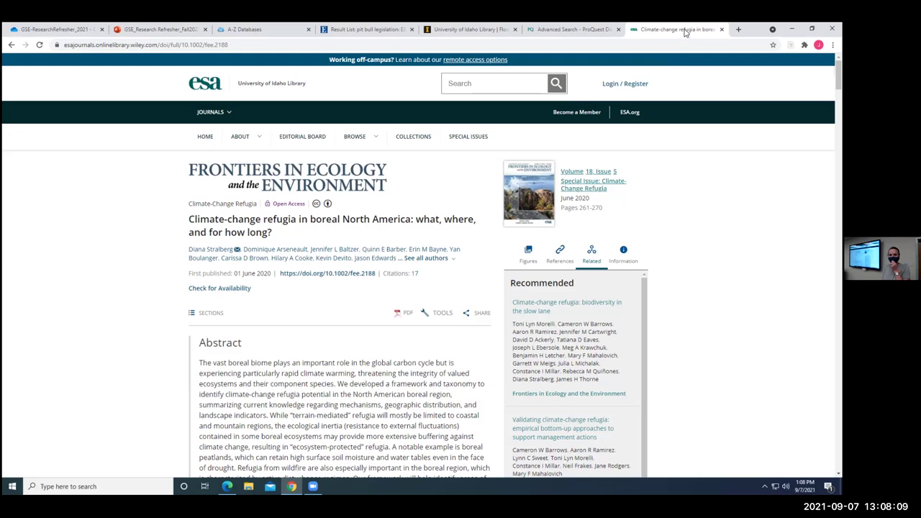
pyautogui.click(722, 30)
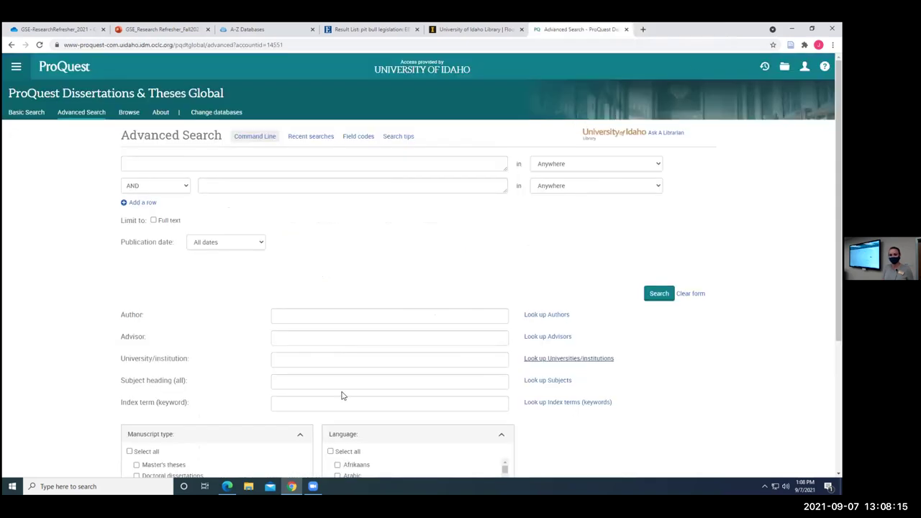